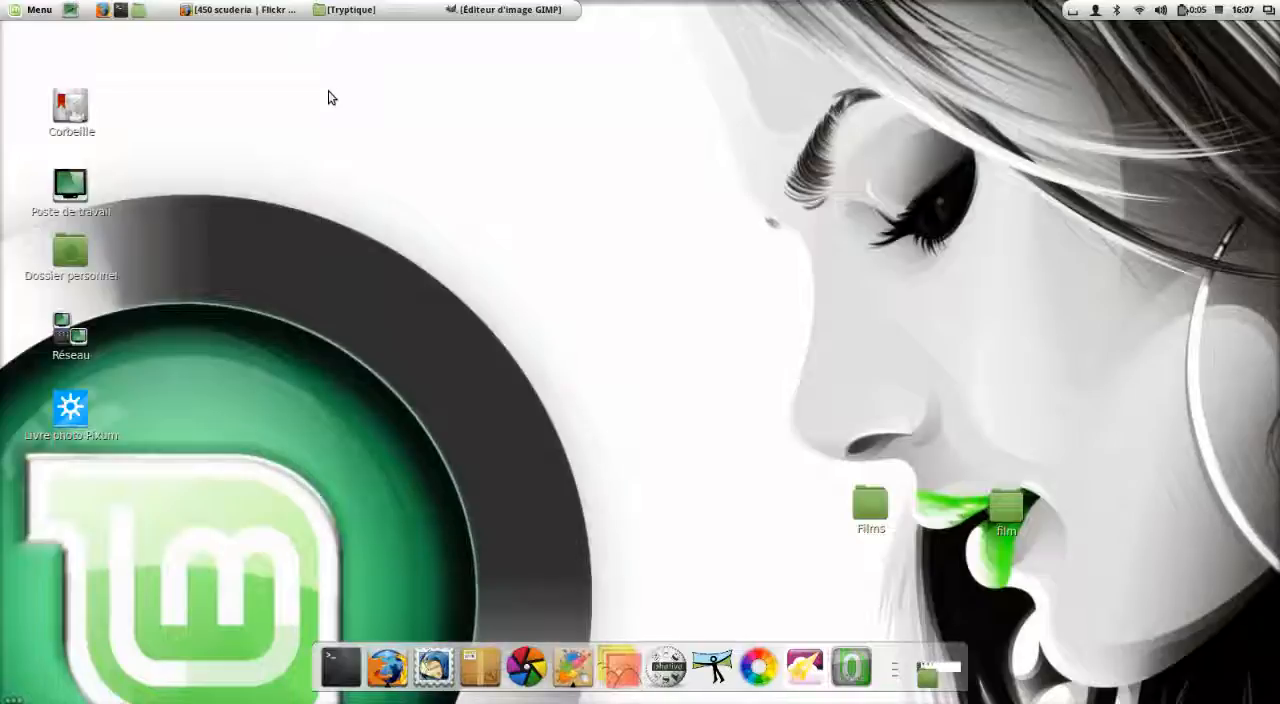
Switch to Firefox and review the Flickr group results for "tryptique", then return to the 450 scuderia photo.
left_click(245, 11)
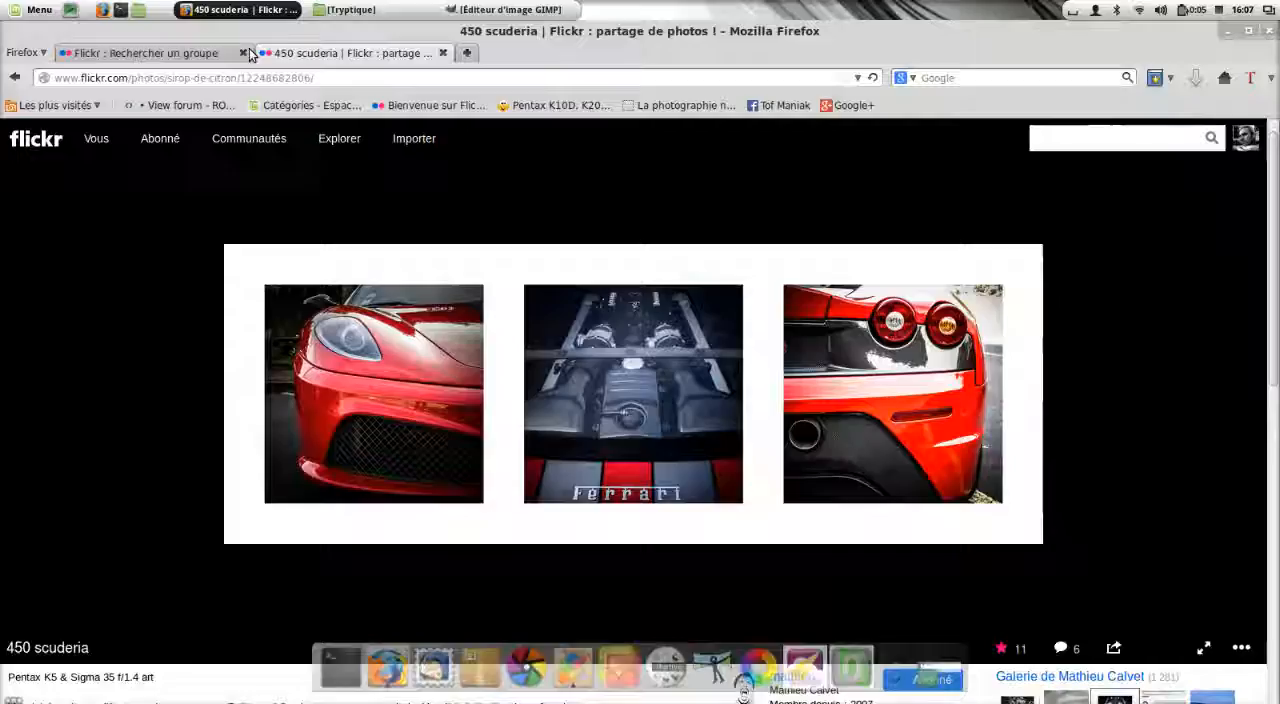
left_click(181, 53)
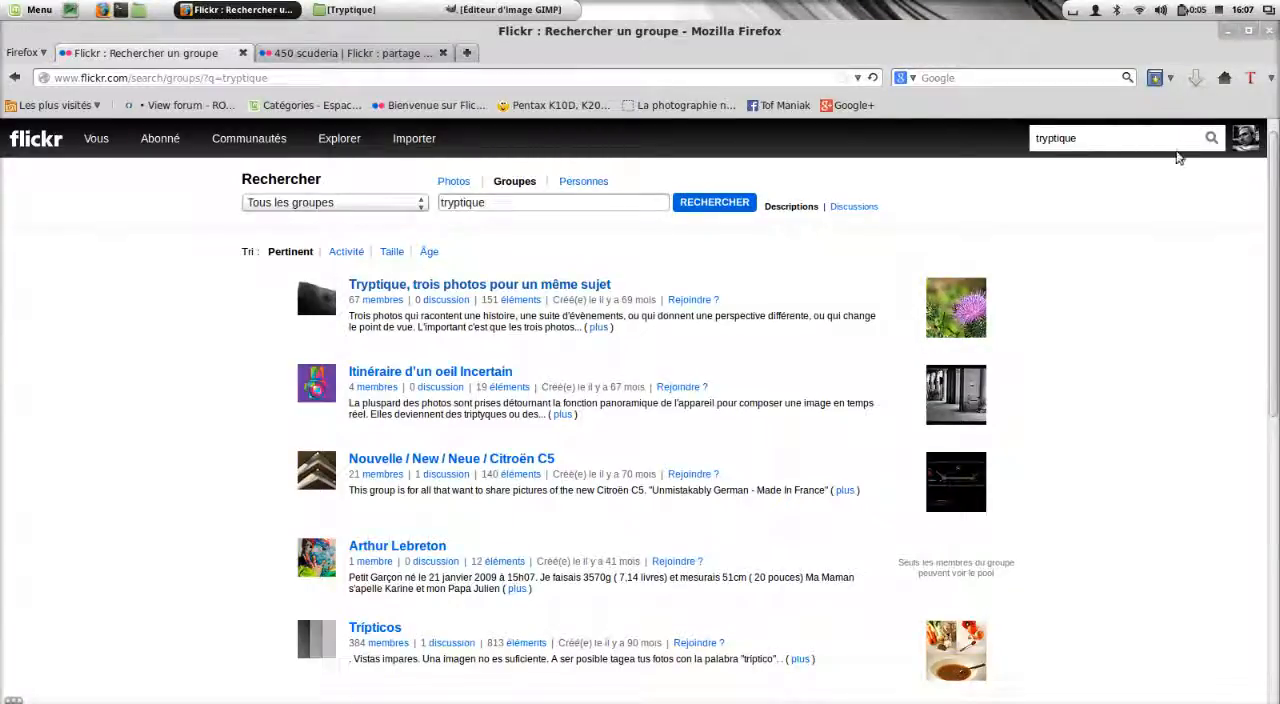
triple_click(553, 296)
left_click(720, 301)
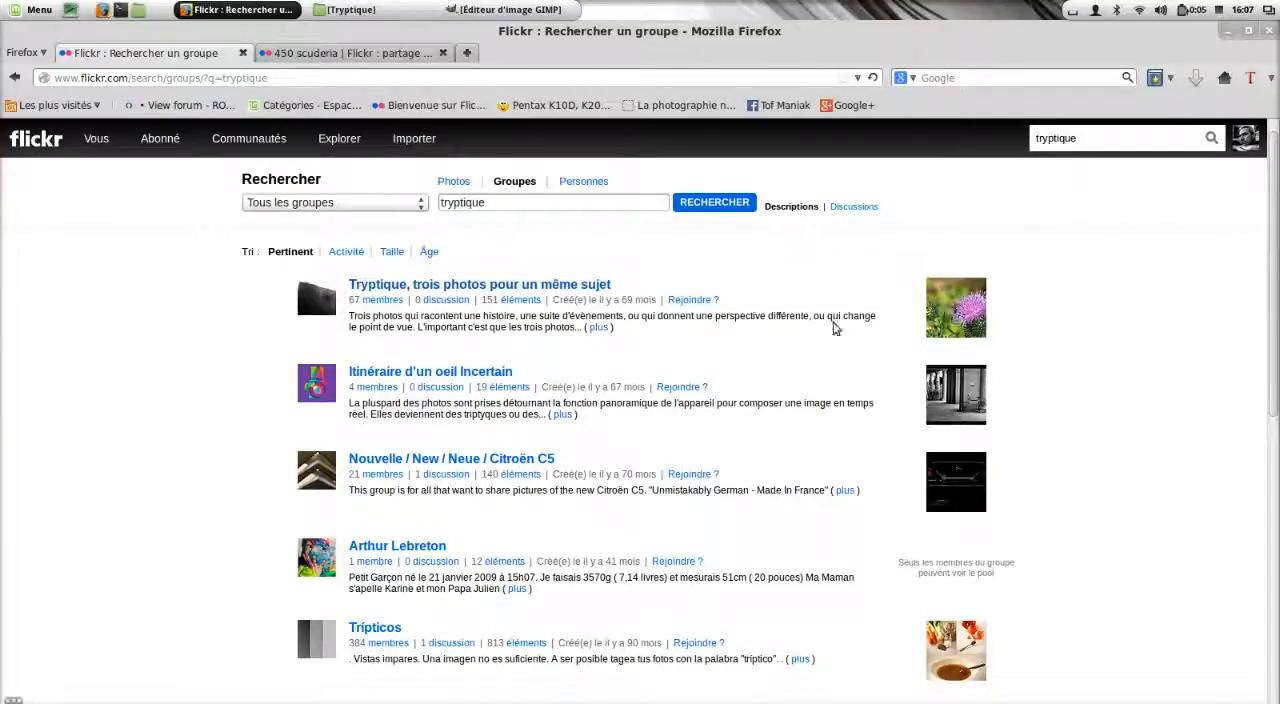
left_click(400, 63)
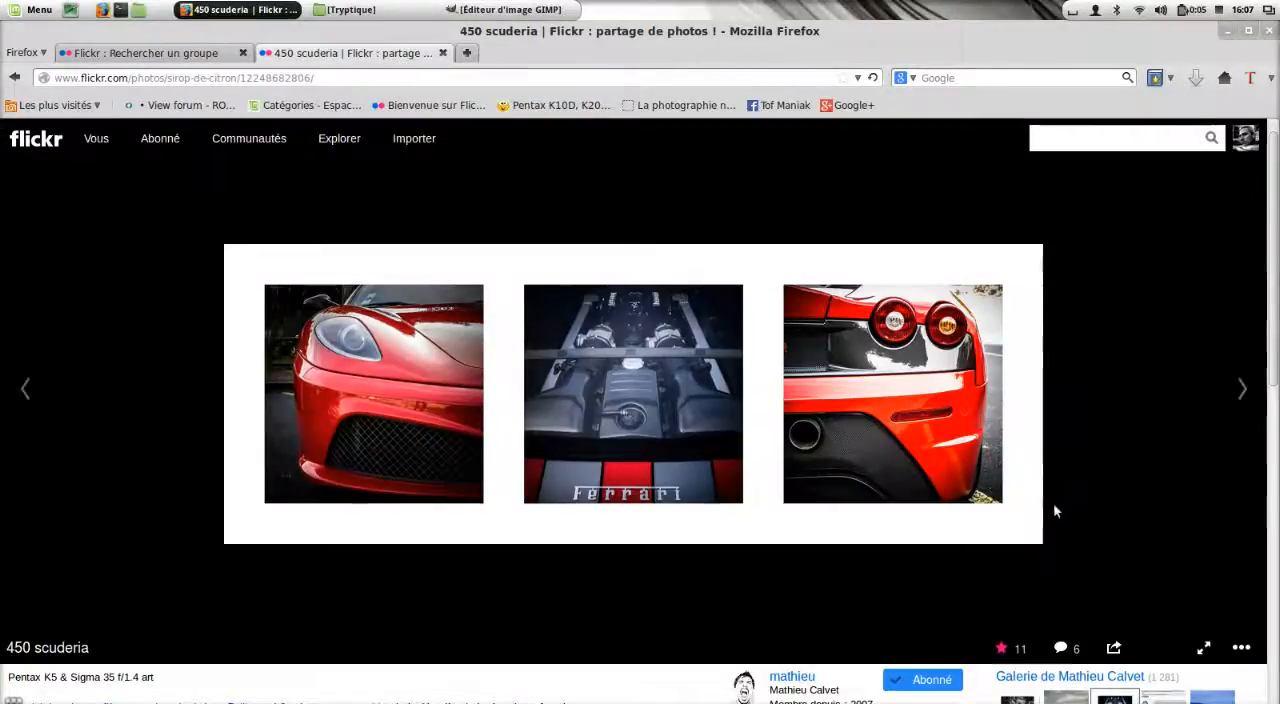
Browse the photographer's Flickr gallery for triptych examples and reopen the 450 scuderia triptych.
scroll(1055, 511, "down", 2)
scroll(1053, 511, "down", 2)
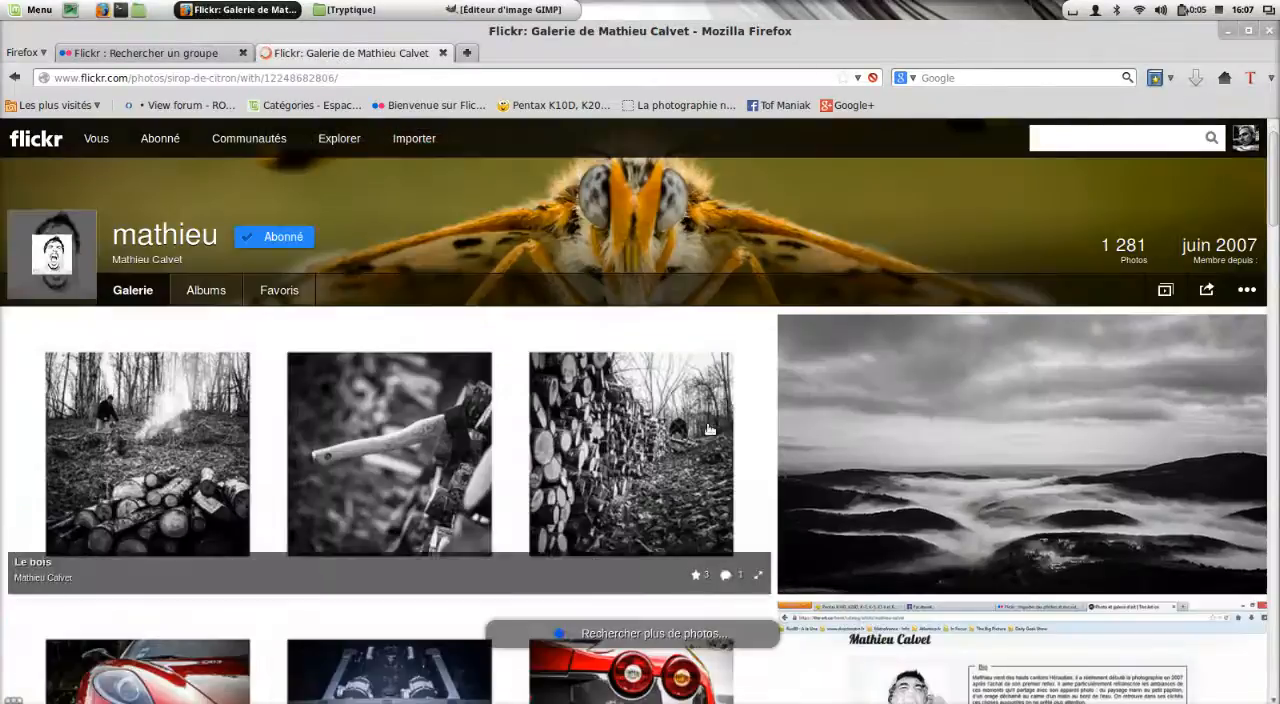
scroll(708, 432, "down", 4)
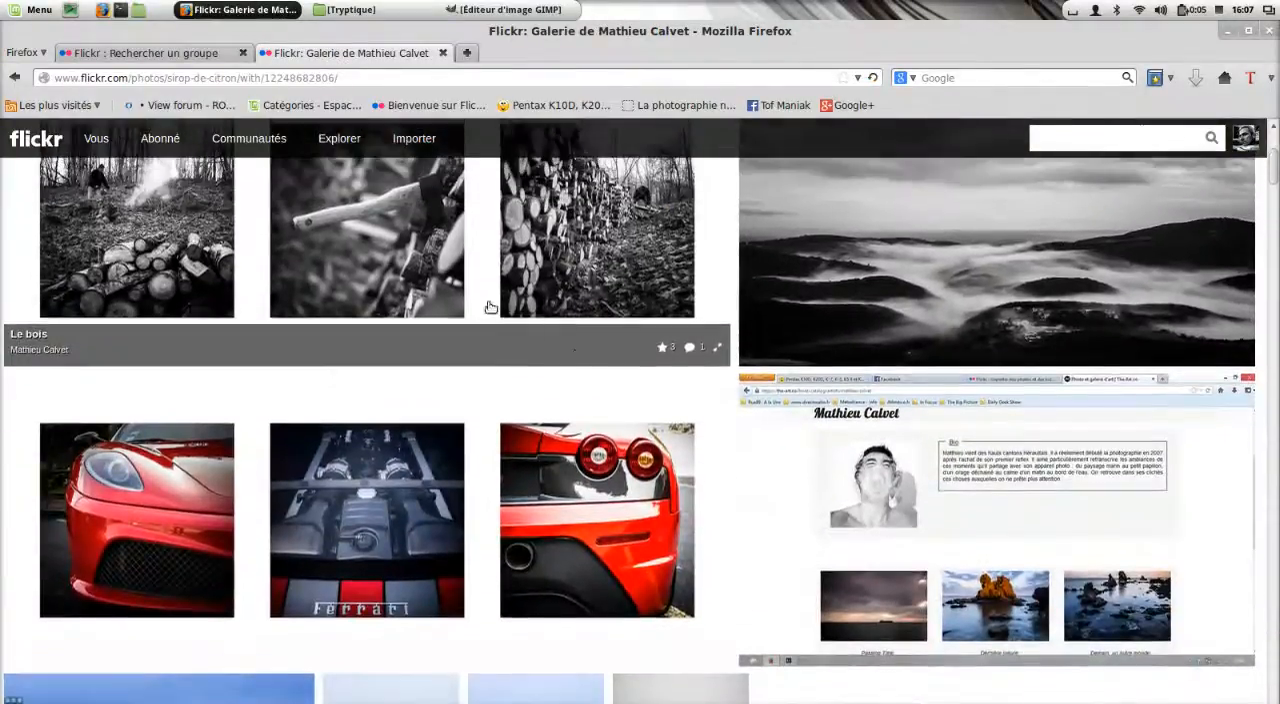
scroll(491, 316, "up", 2)
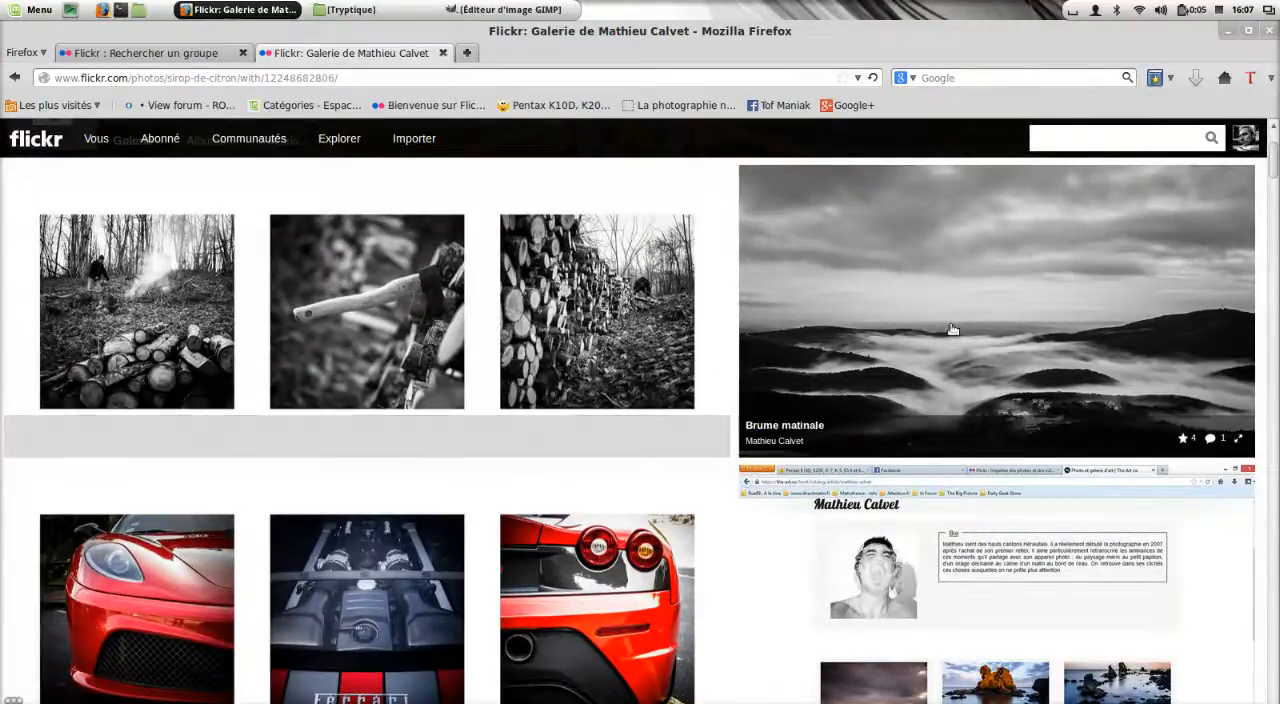
scroll(580, 335, "down", 4)
scroll(585, 345, "down", 1)
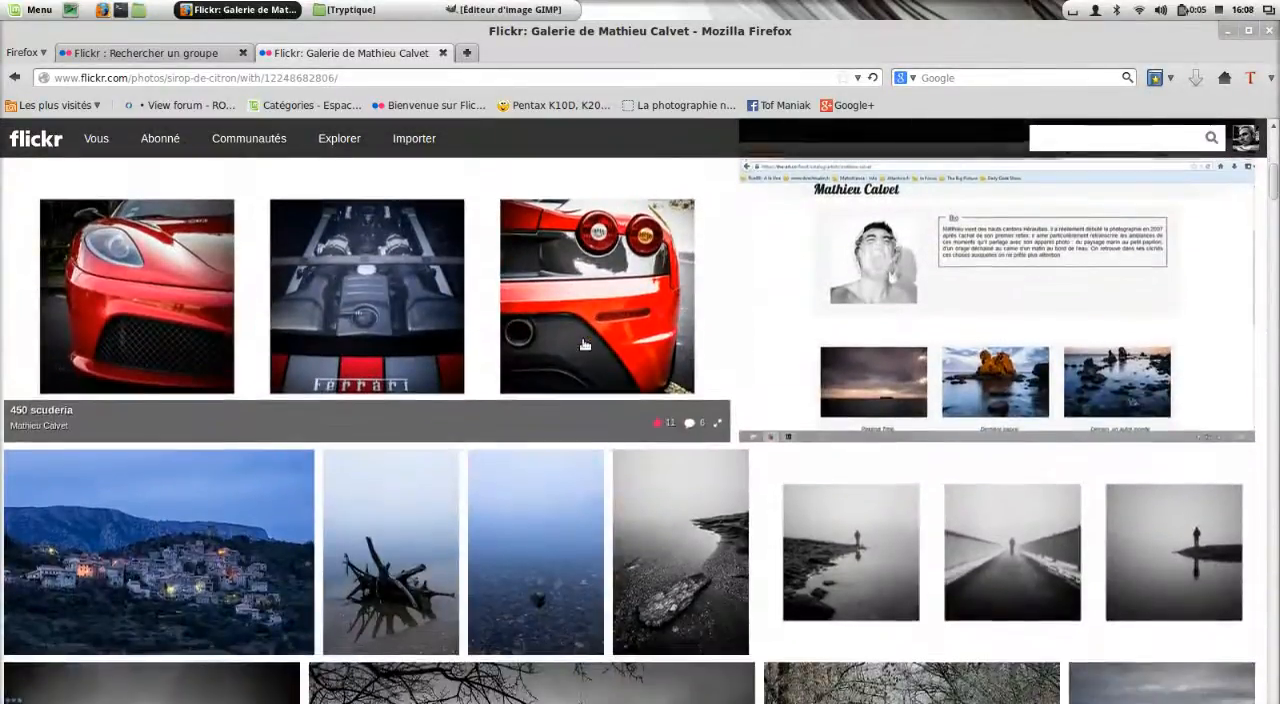
scroll(500, 420, "up", 3)
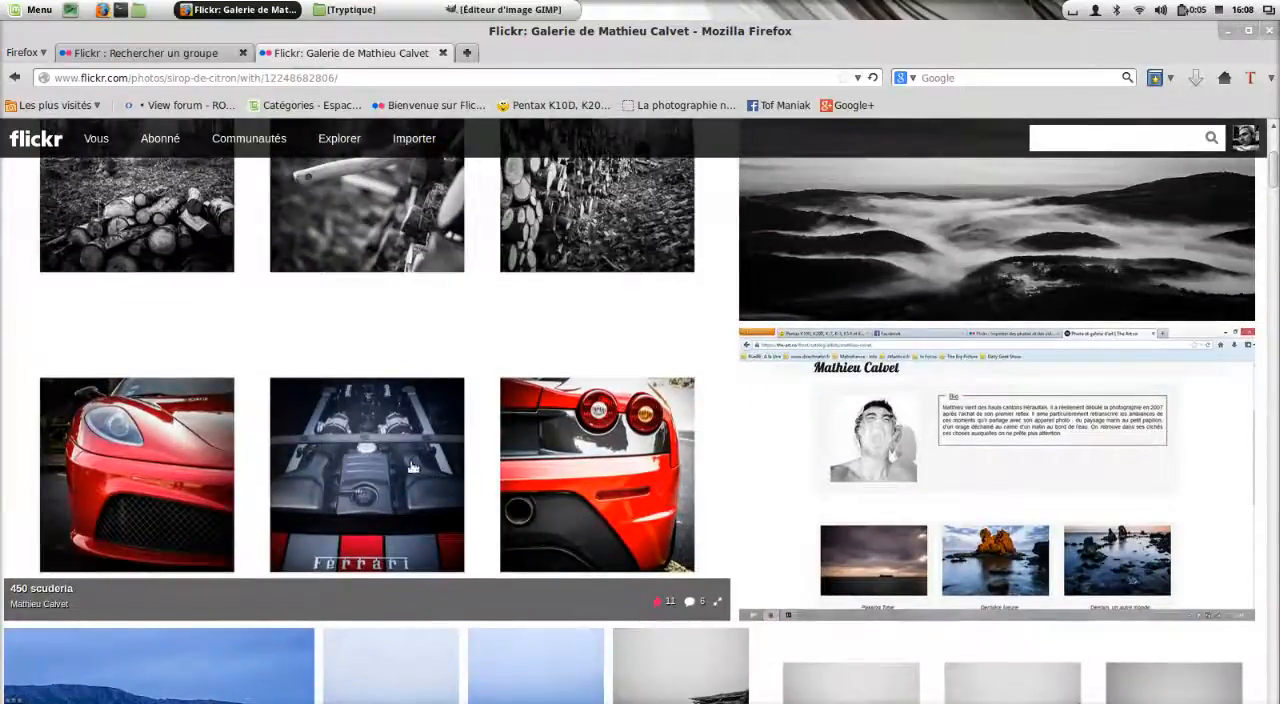
left_click(409, 465)
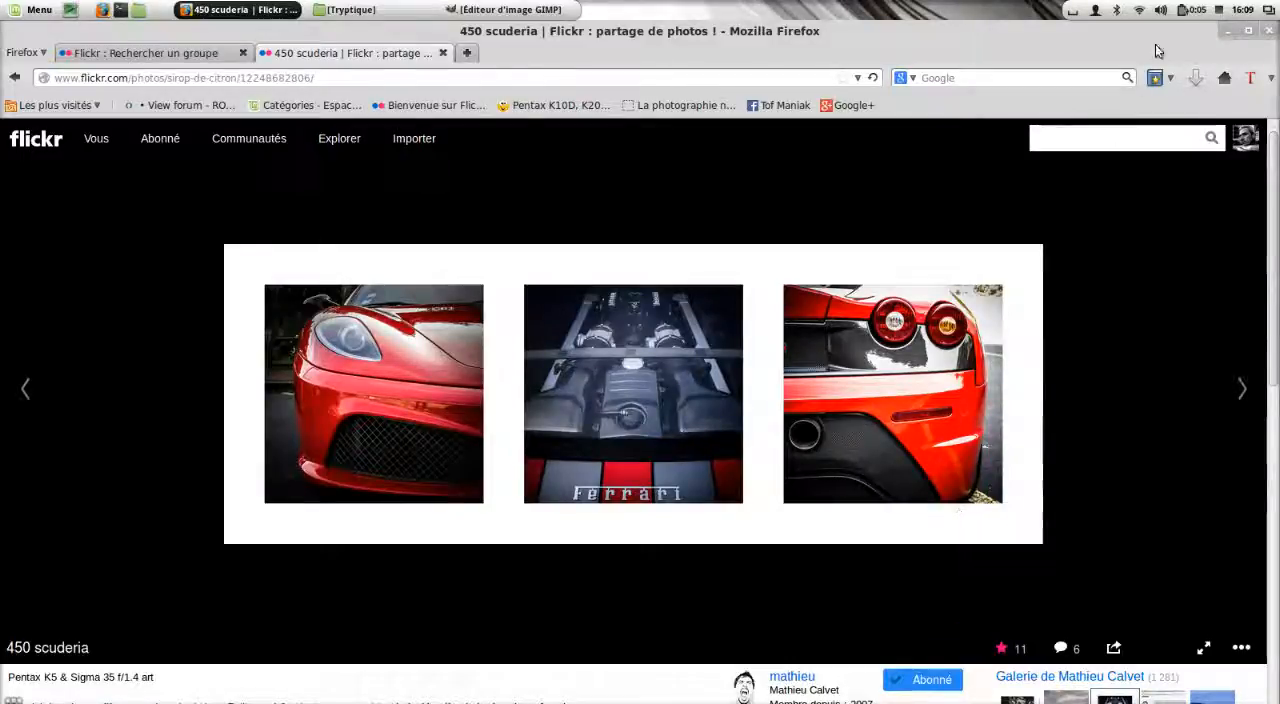
Minimise the browser and examine the three source images in the Tryptique folder.
left_click(1229, 35)
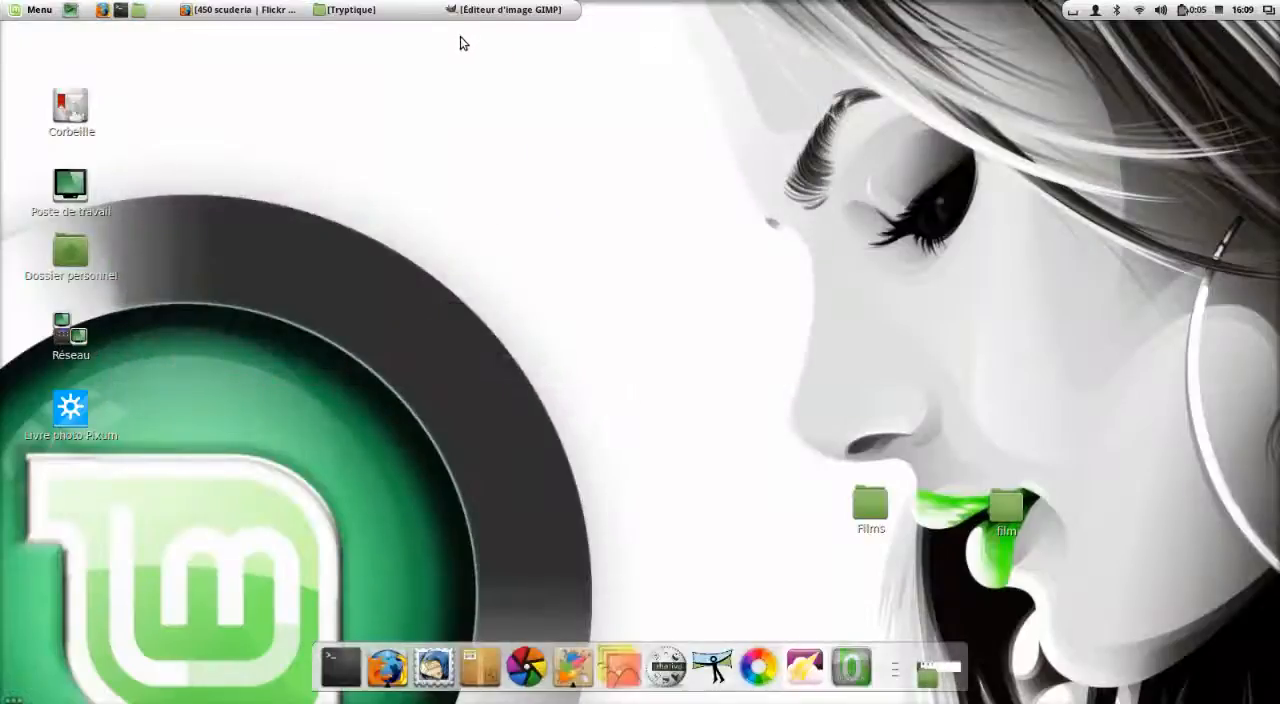
left_click(406, 14)
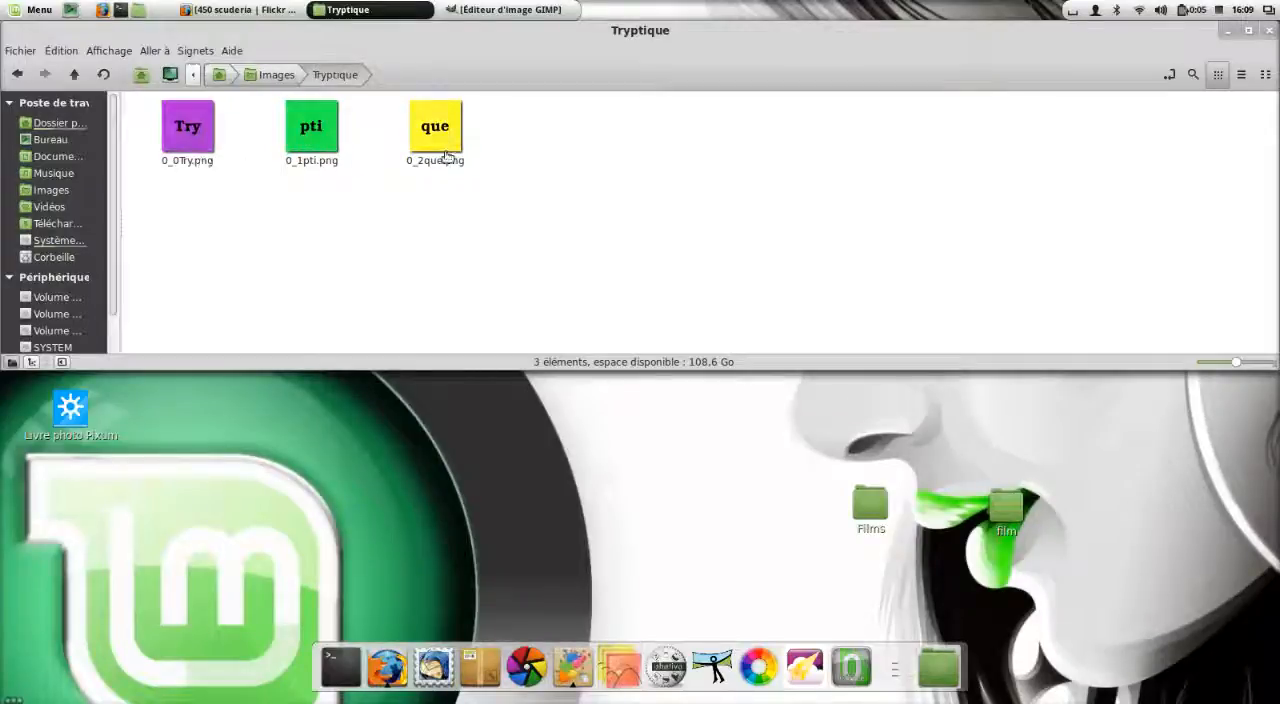
left_click(1227, 31)
Switch to GIMP and create a new 640 × 400 px RGB image filled with transparency.
left_click(543, 12)
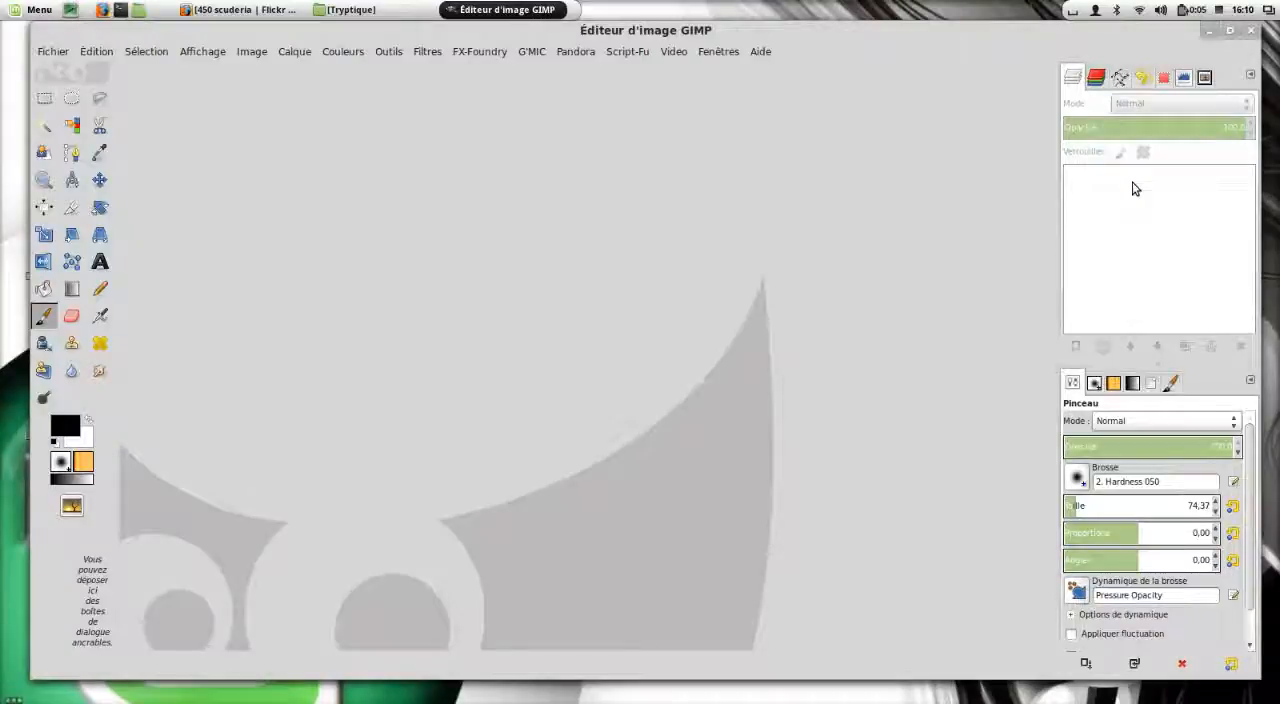
left_click(55, 52)
left_click(70, 70)
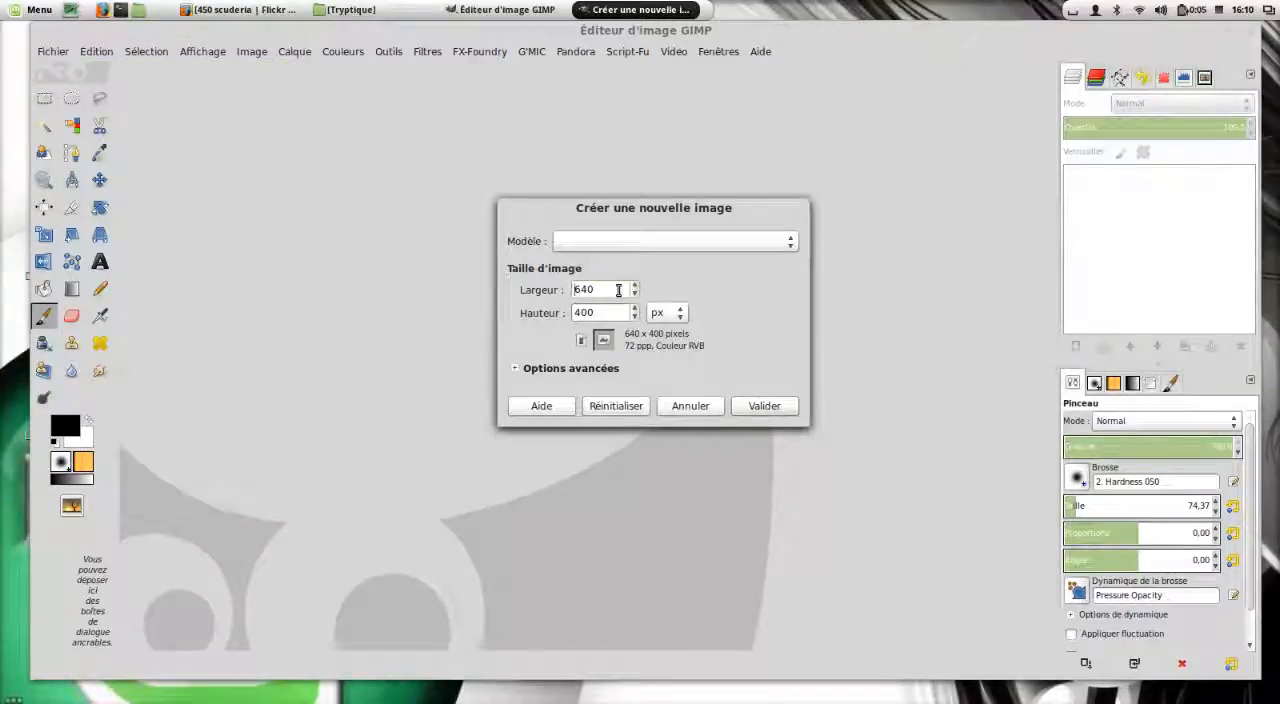
double_click(597, 291)
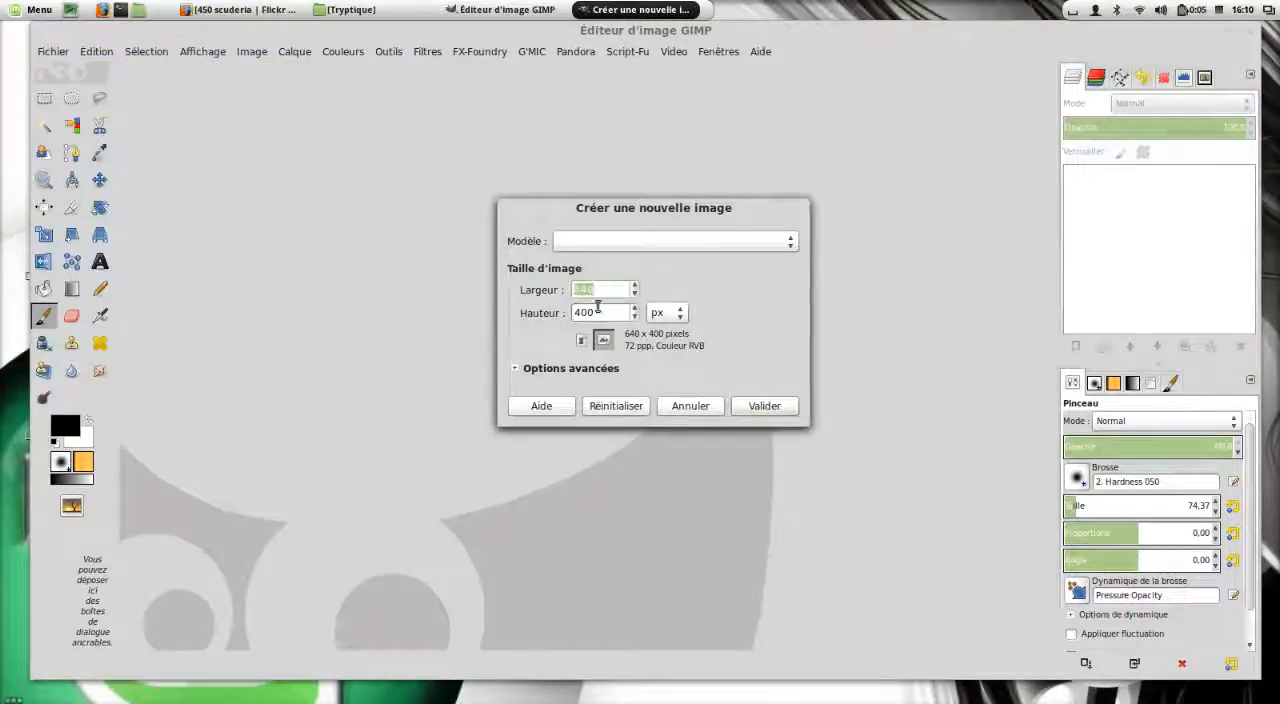
left_click_drag(597, 310, 567, 311)
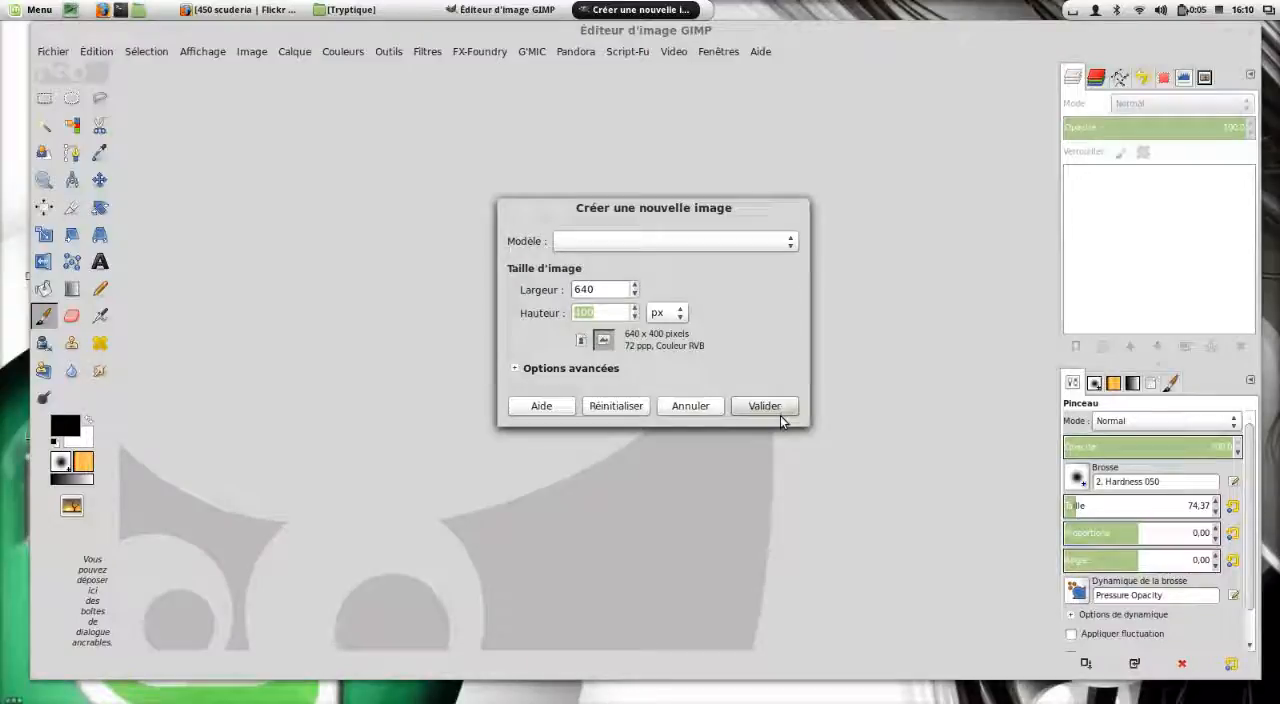
left_click(563, 369)
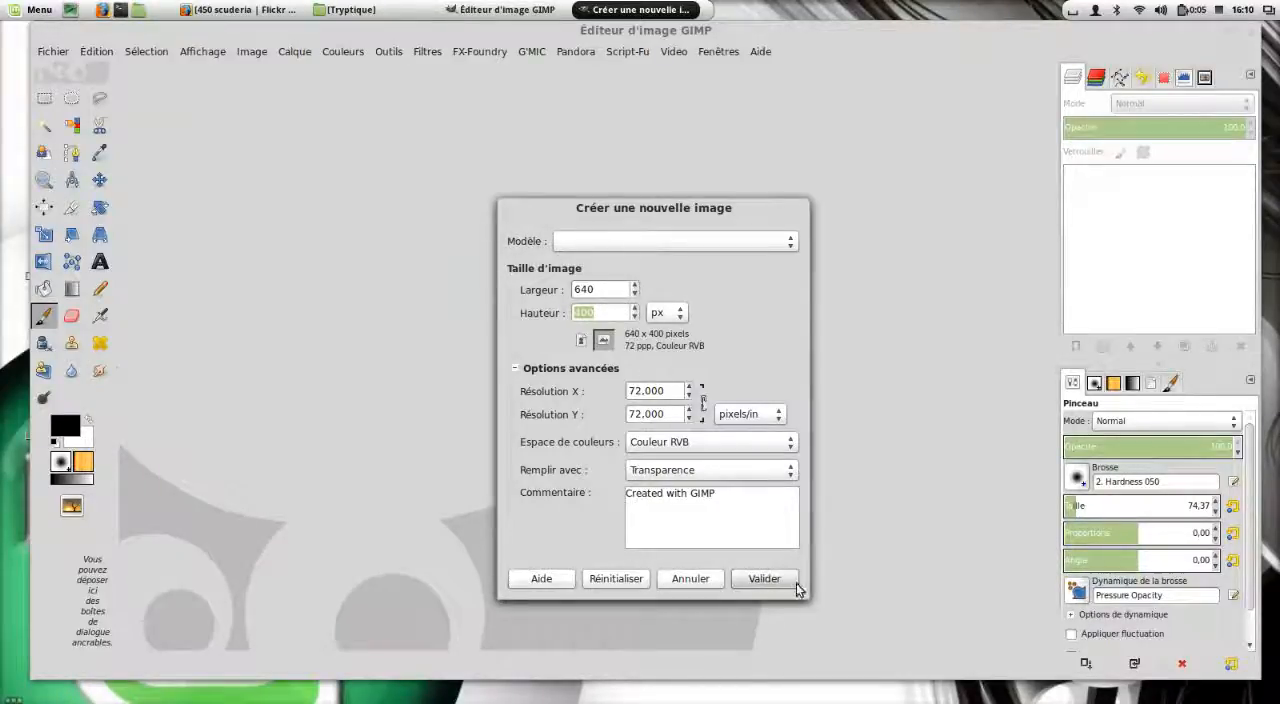
left_click(764, 578)
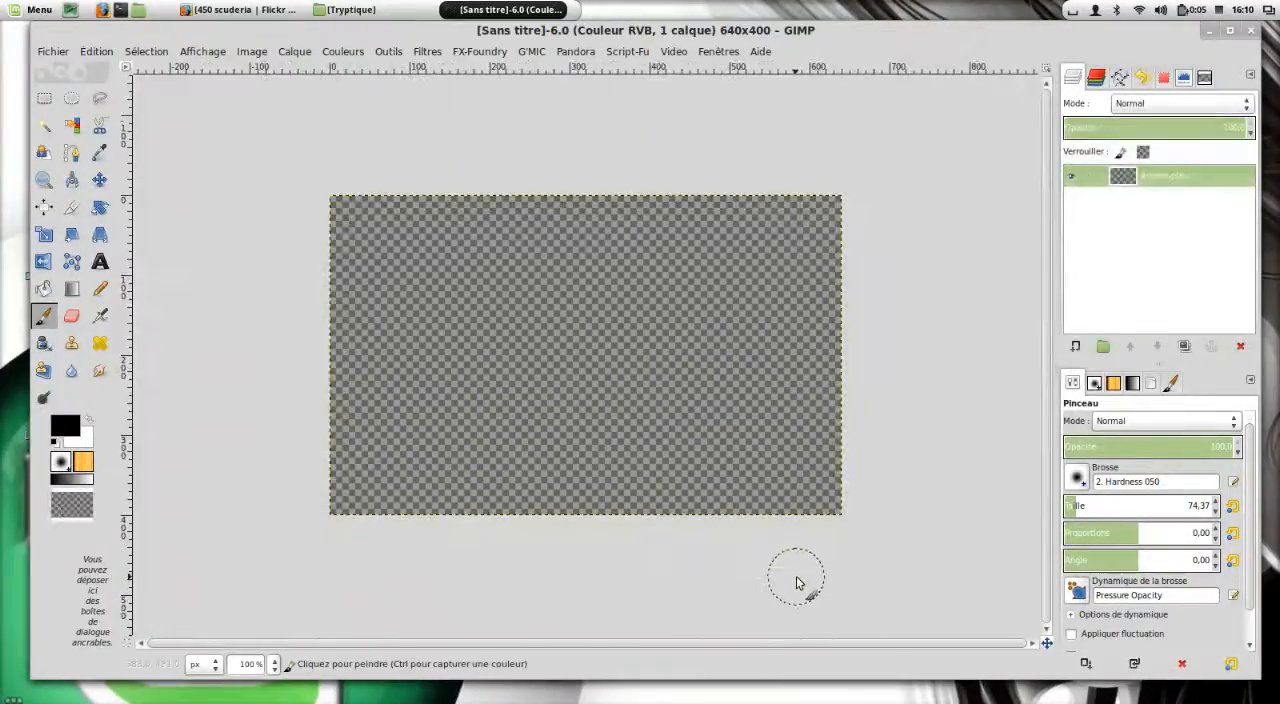
Resize the image canvas to 1700 px wide and 600 px high without resizing any layers.
left_click(258, 54)
left_click(361, 121)
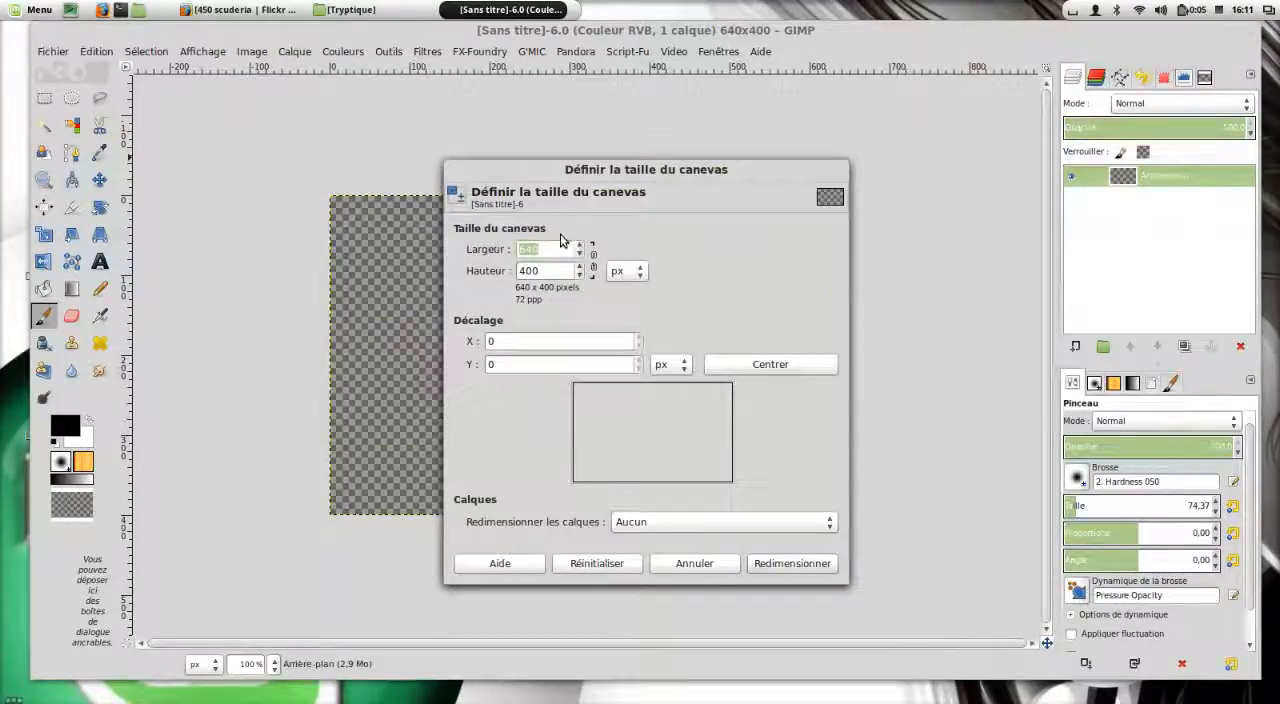
type("1700")
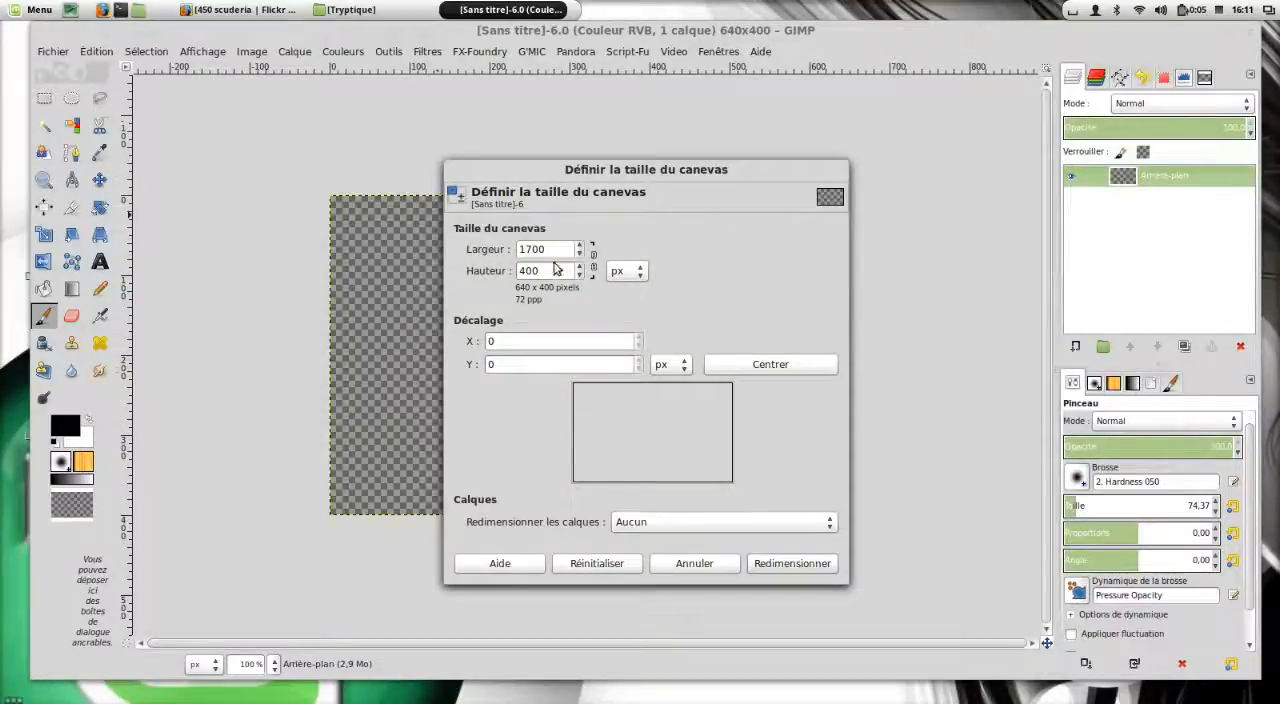
key("Tab")
type("6")
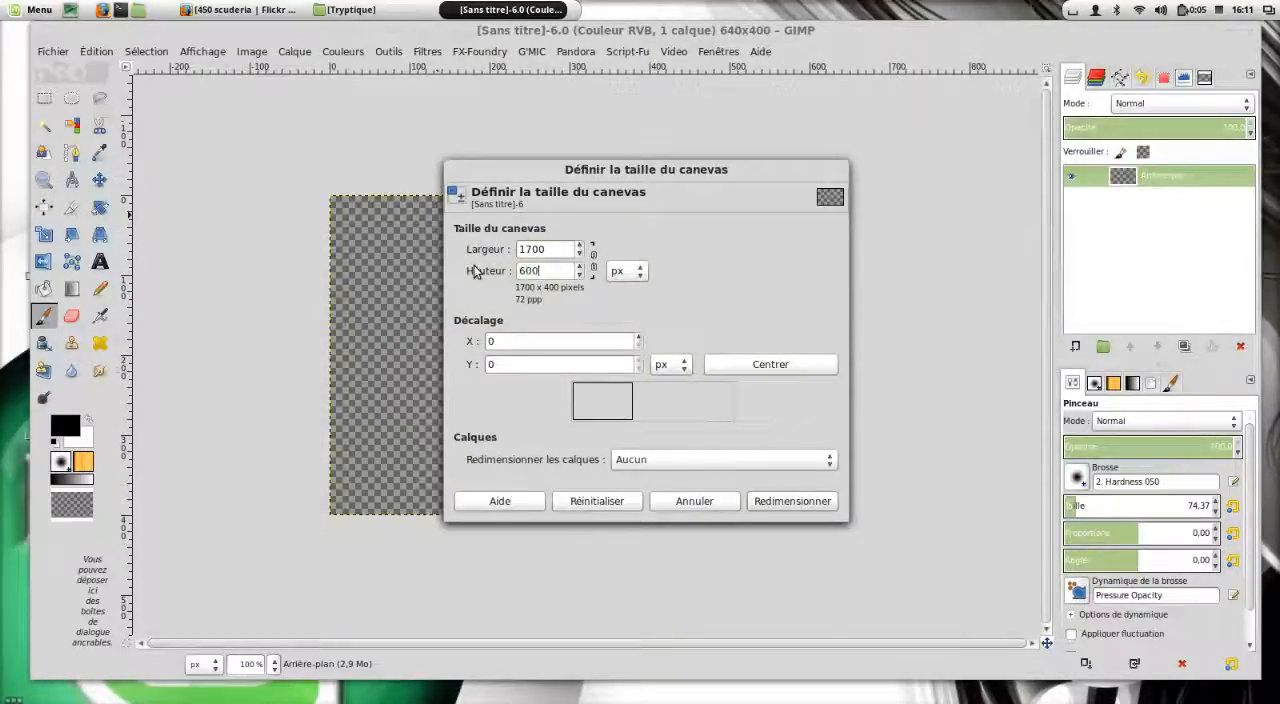
left_click(818, 502)
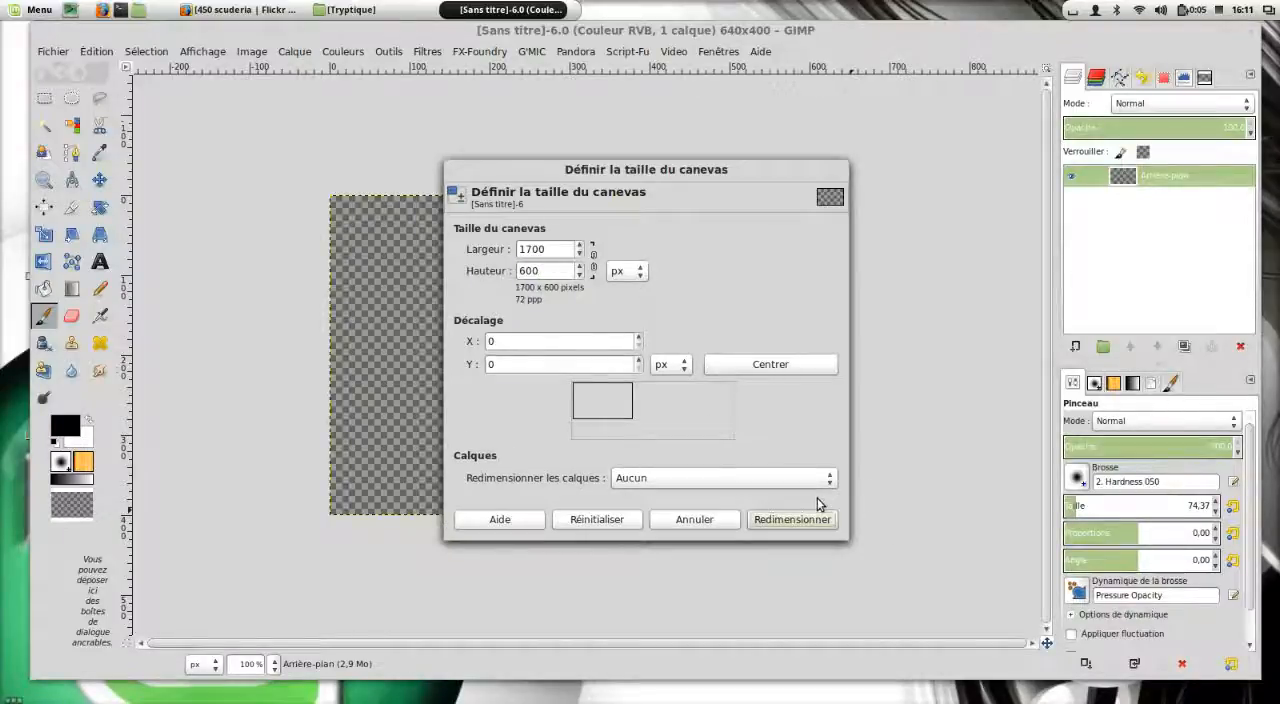
left_click(814, 519)
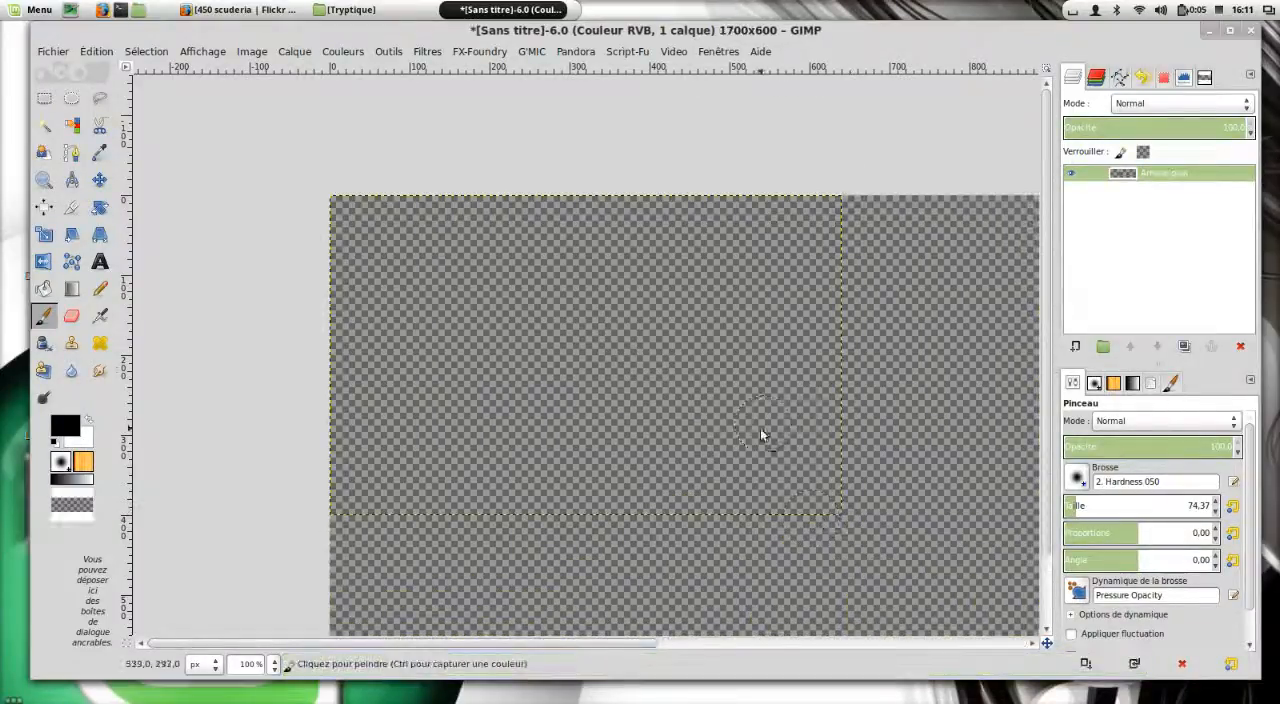
Expand the background layer to match the full image dimensions.
scroll(562, 430, "down", 2)
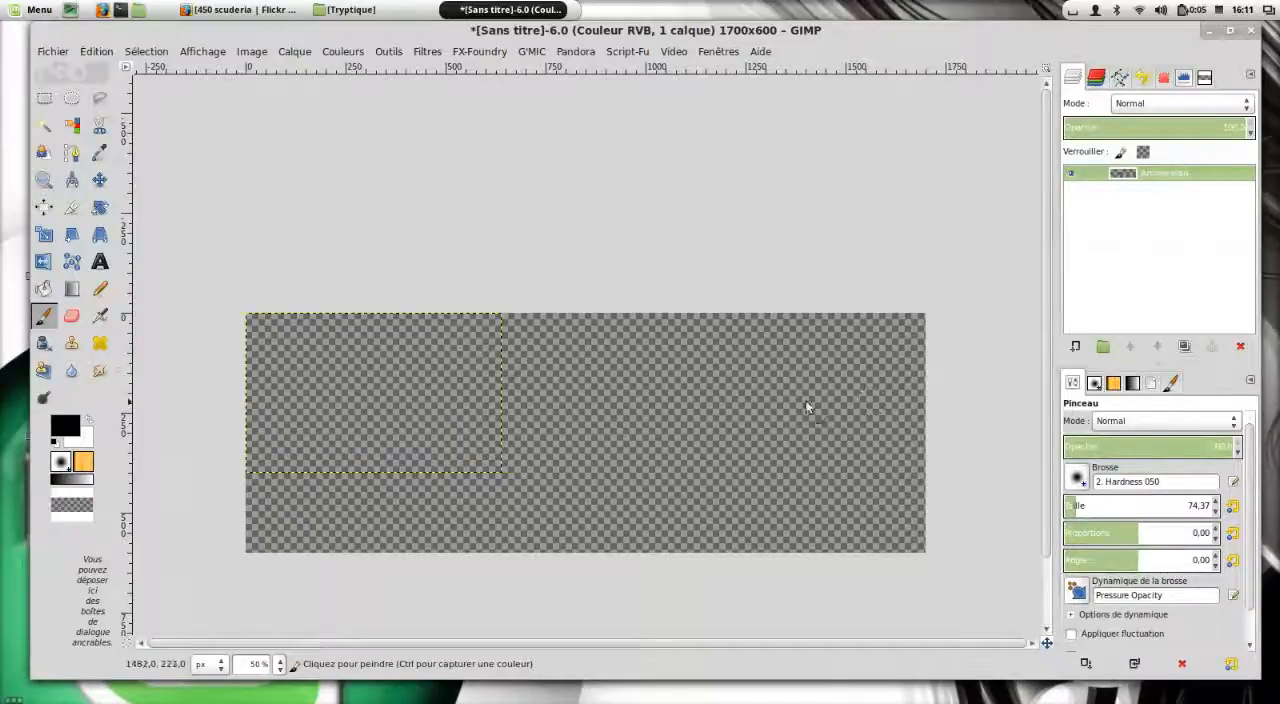
left_click(303, 53)
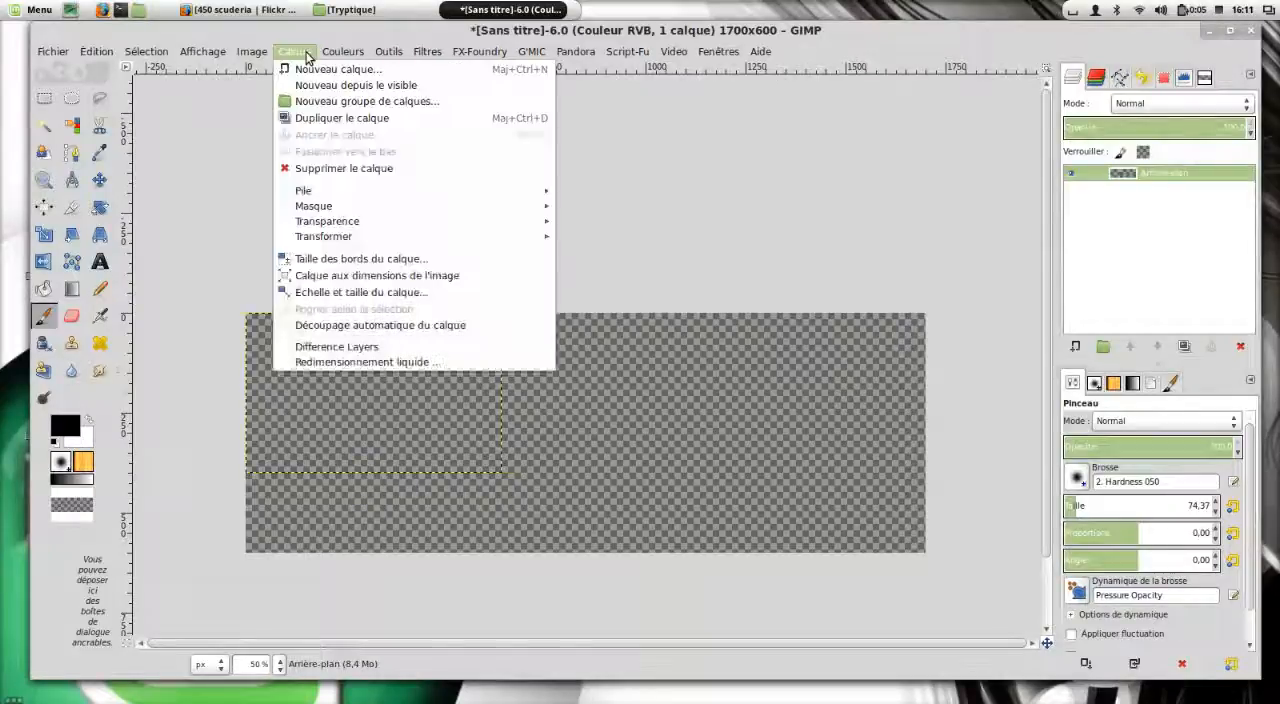
left_click(335, 277)
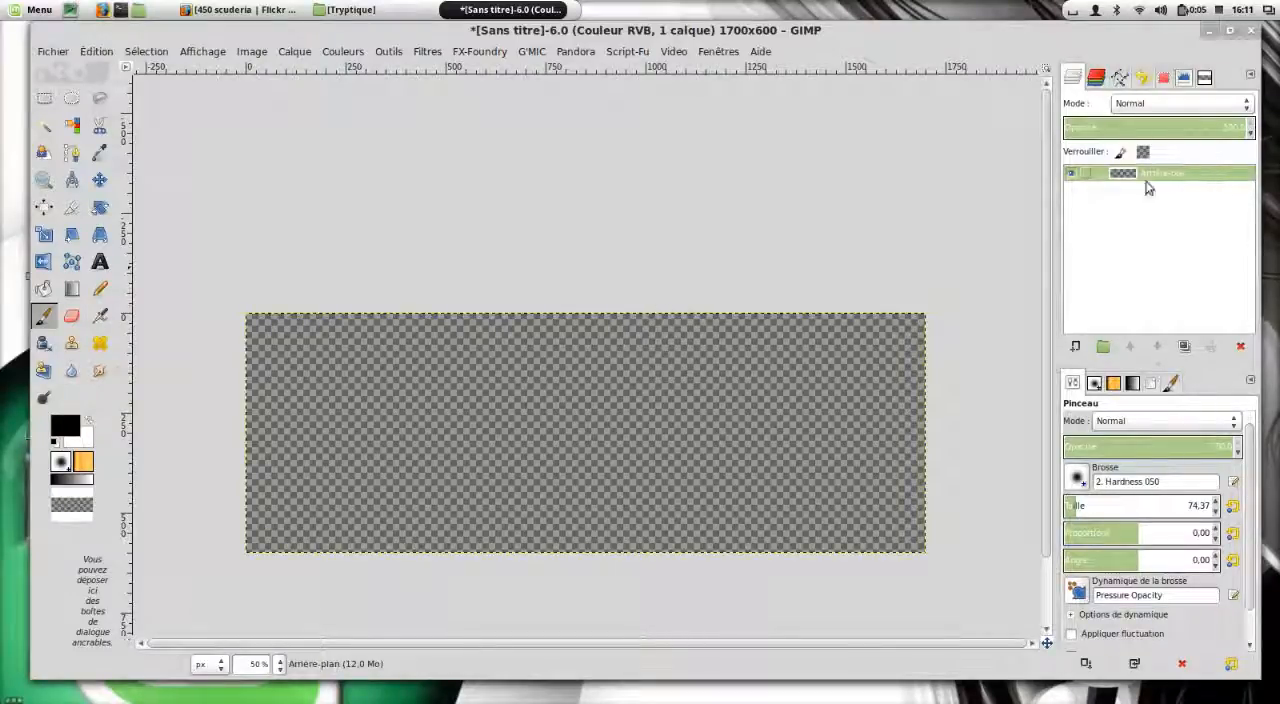
Open 0_0Try.png, 0_1pti.png and 0_2que.png from the Tryptique folder as layers in the current image.
left_click(53, 52)
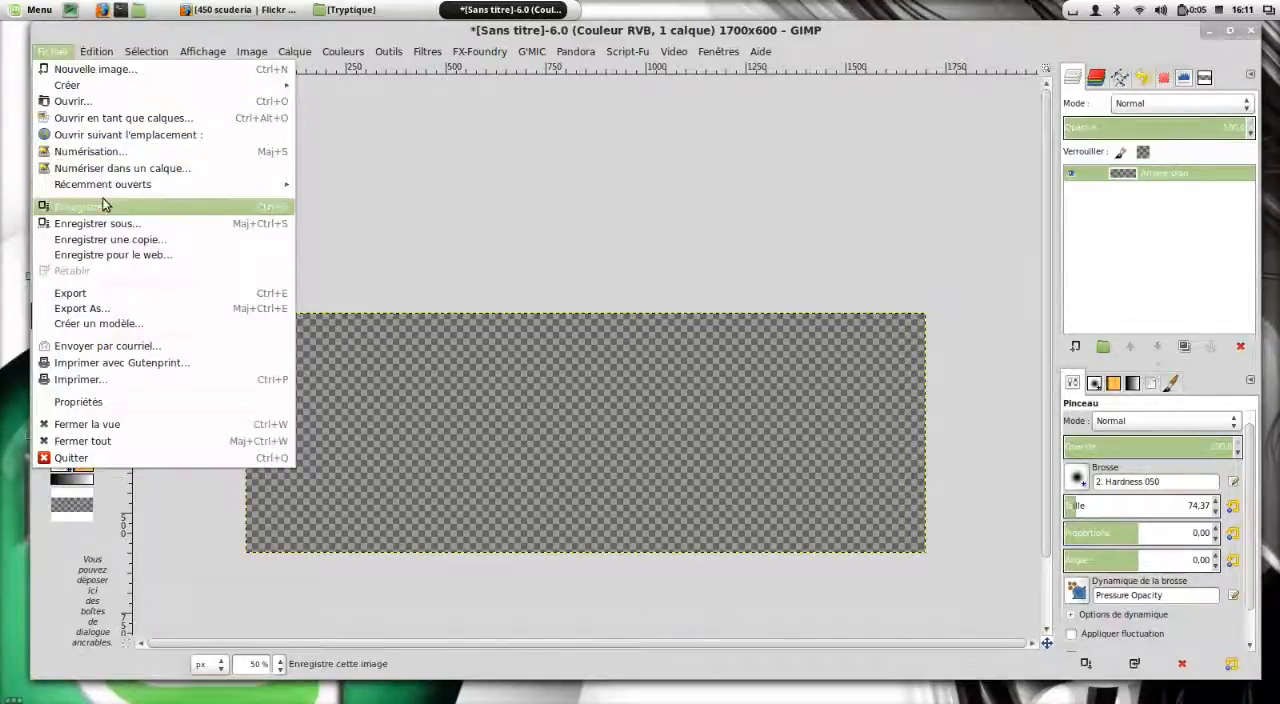
left_click(118, 118)
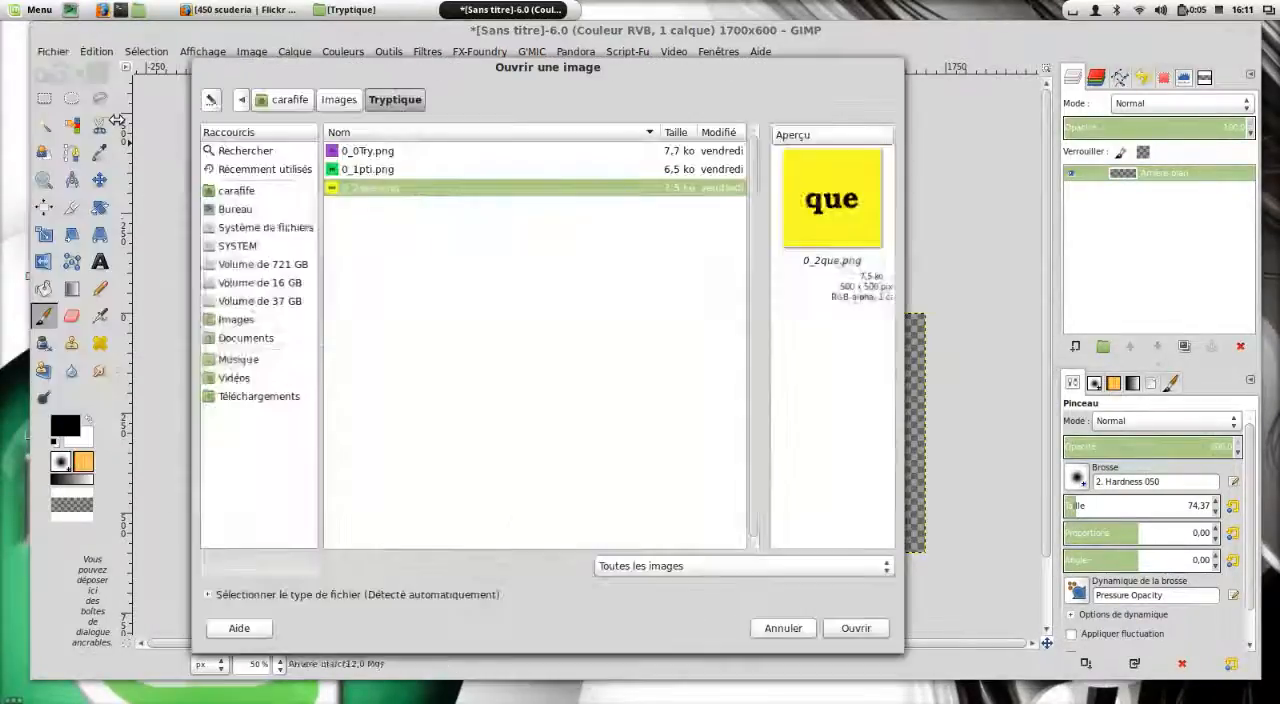
left_click(388, 171, "shift")
left_click(392, 152, "shift")
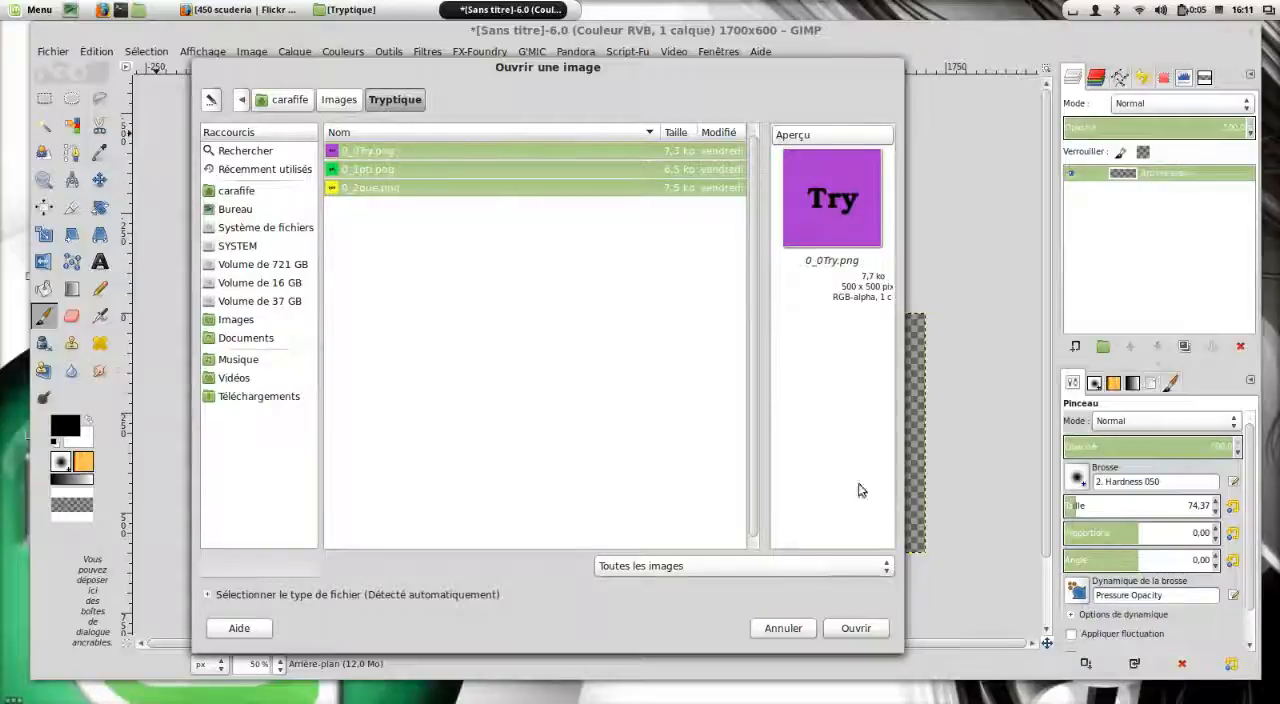
left_click(856, 628)
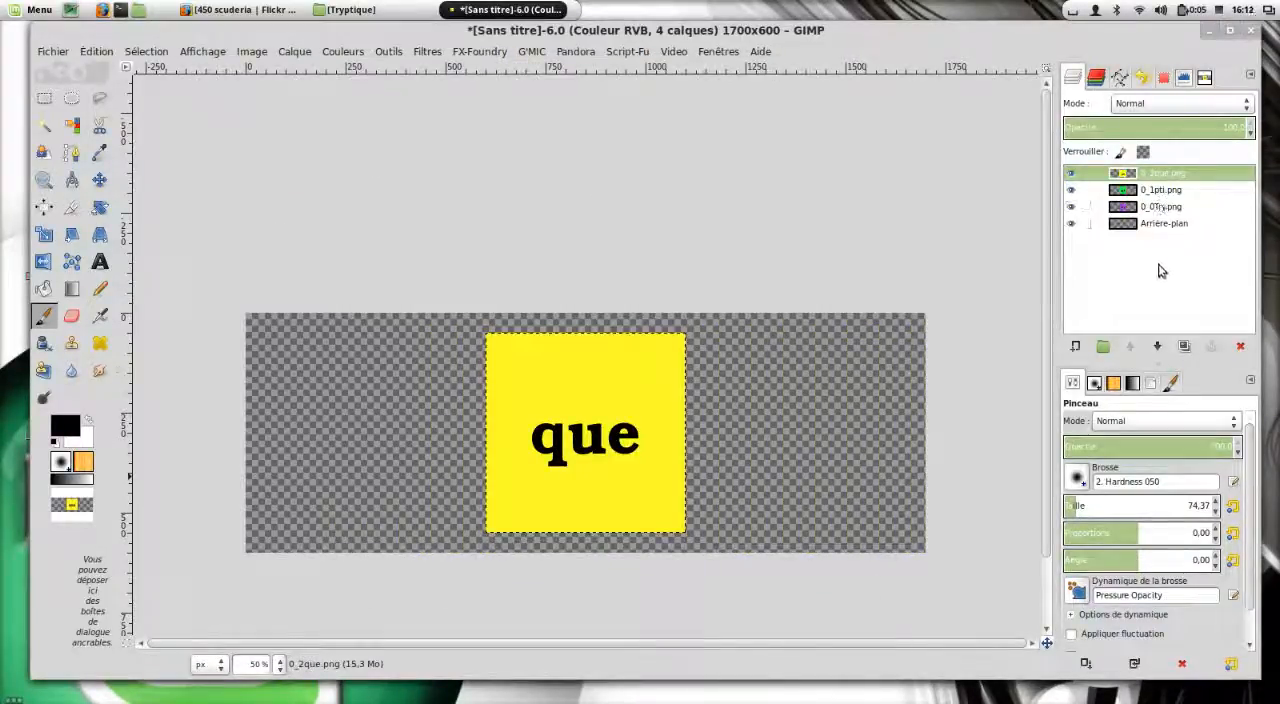
Create a new layer group at the top of the layer stack and name it "Vues".
left_click(1104, 347)
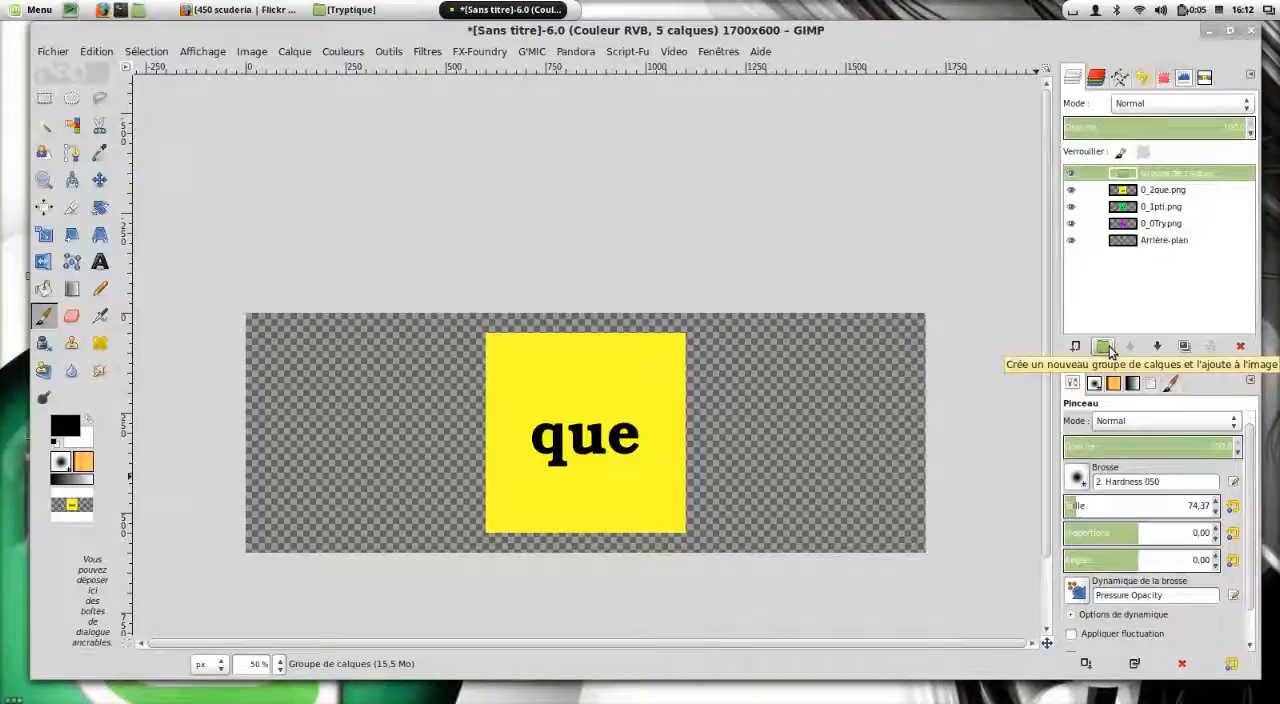
double_click(1165, 174)
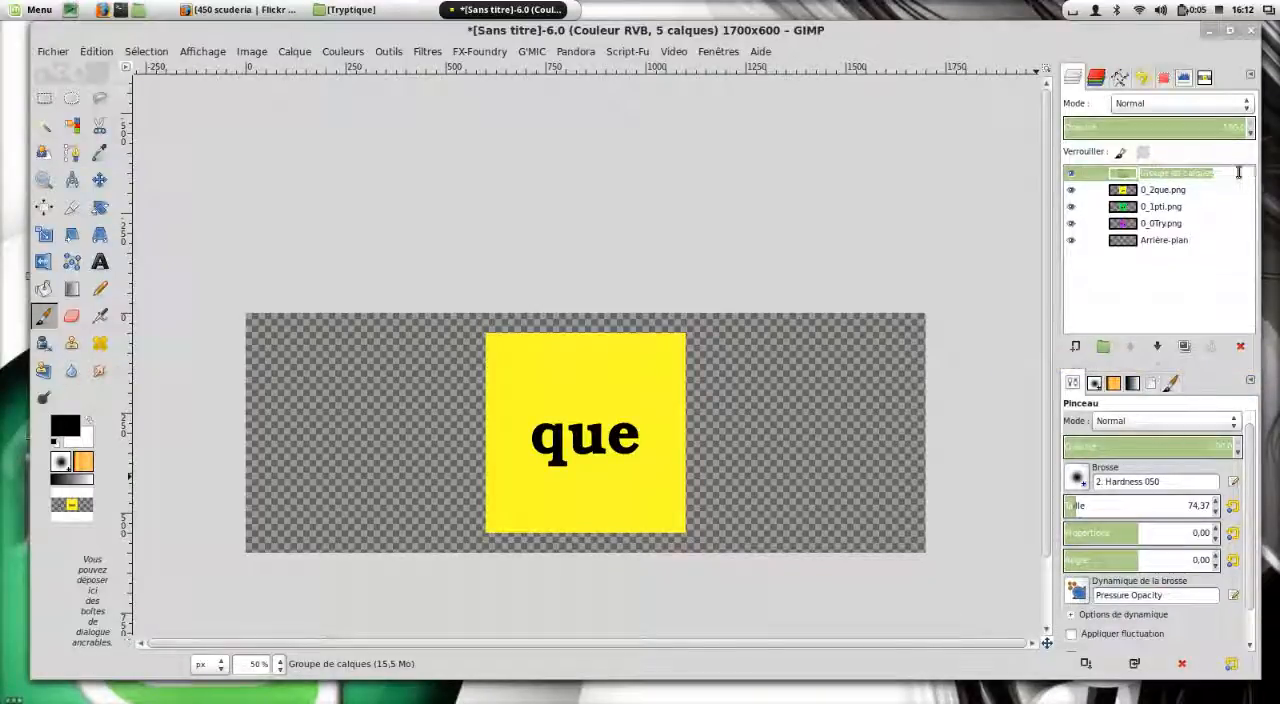
key("BackSpace")
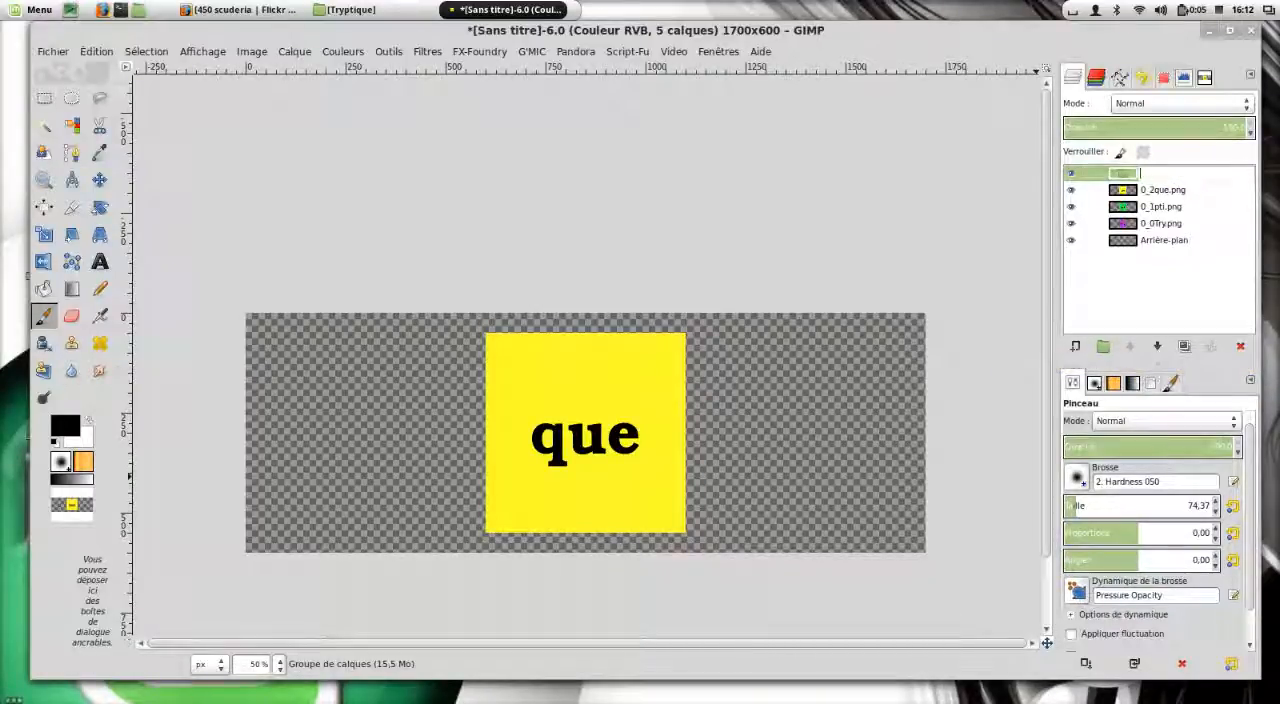
type("Vues+")
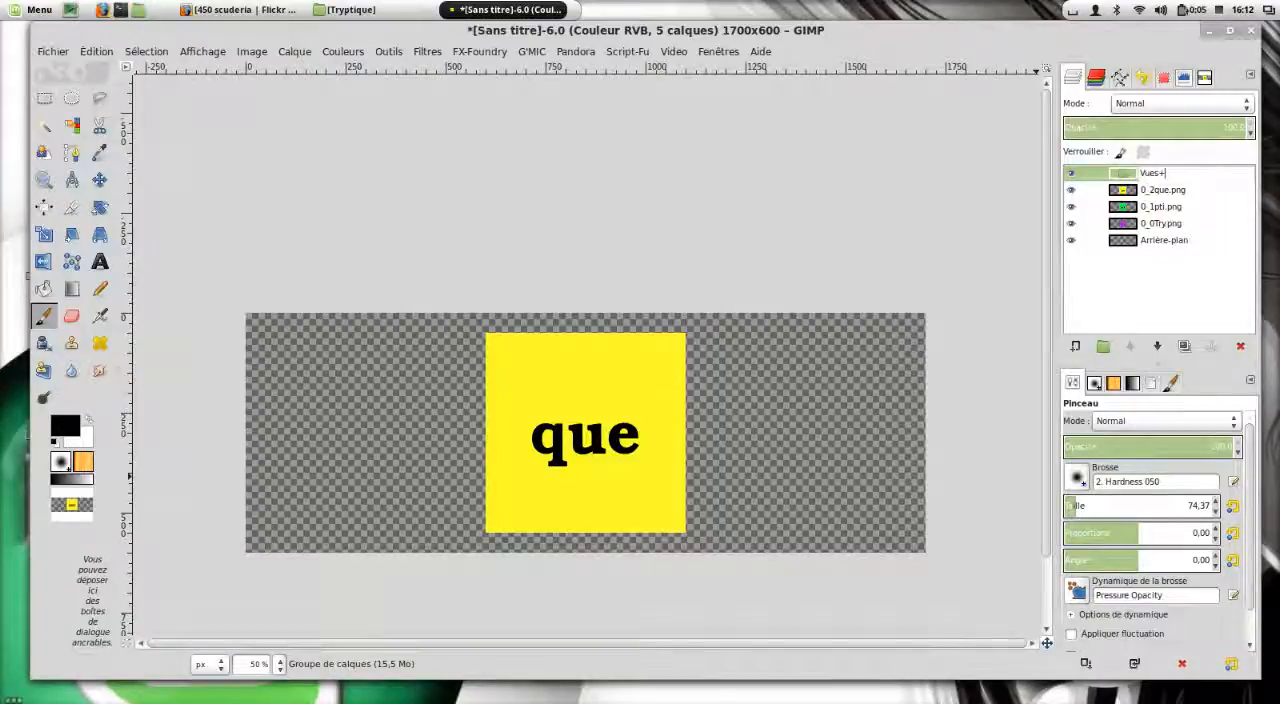
key("Return")
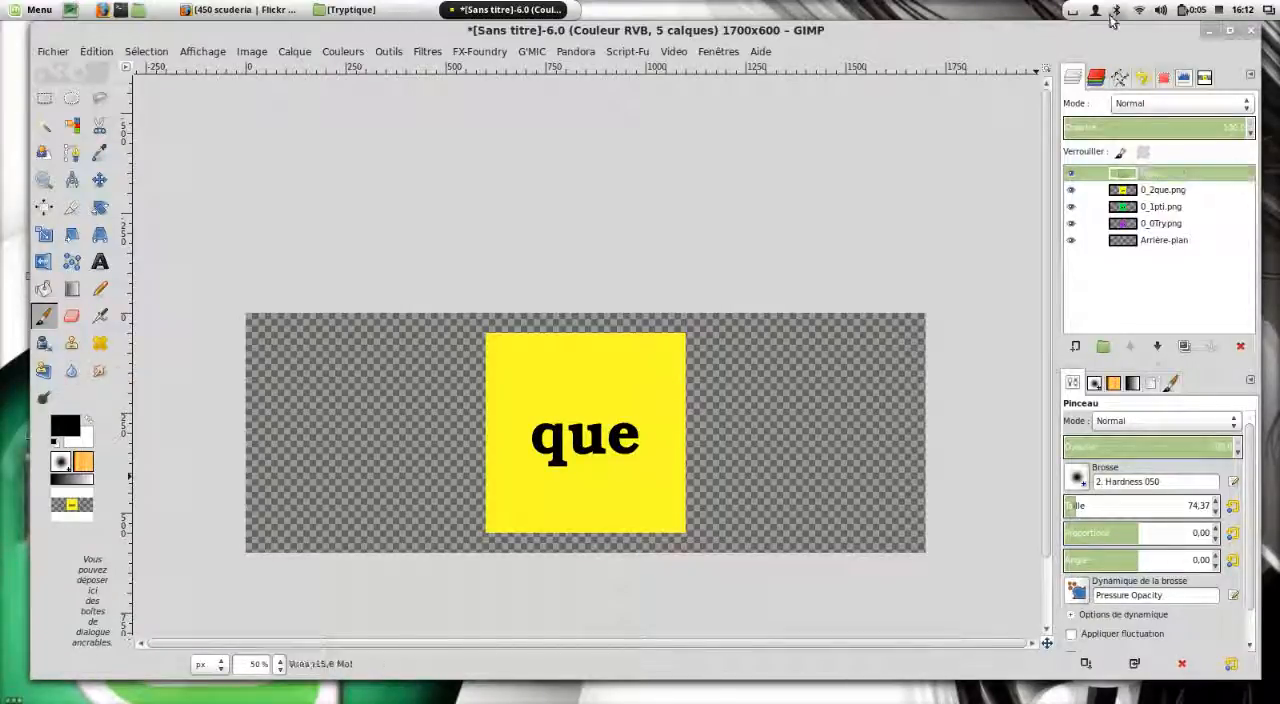
Move the 0_2que.png, 0_1pti.png and 0_0Try.png layers into the "Vues" layer group.
left_click(1172, 190)
mouse_move(1172, 190)
left_mouse_down()
mouse_move(1194, 192)
mouse_move(1168, 178)
mouse_move(1170, 206)
mouse_move(1190, 204)
mouse_move(1170, 184)
left_mouse_up()
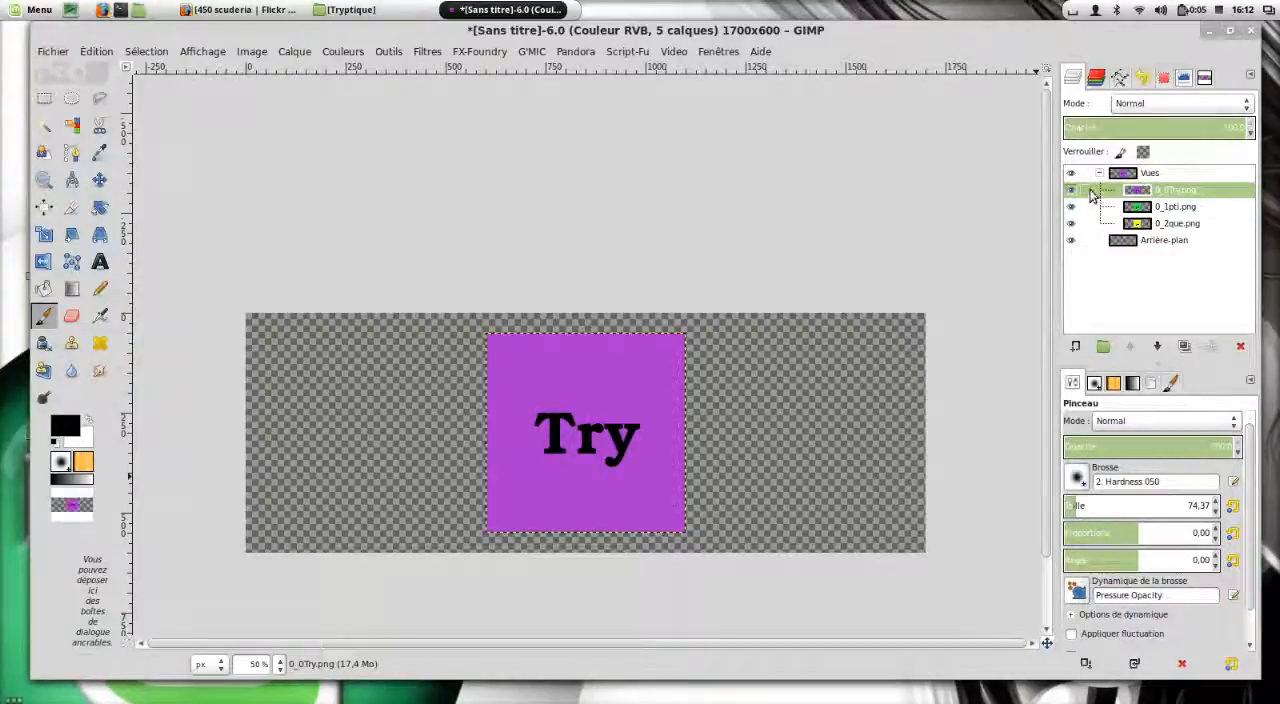
Create a new transparent layer of 1700 × 600 px directly above the background layer.
left_click(1148, 248)
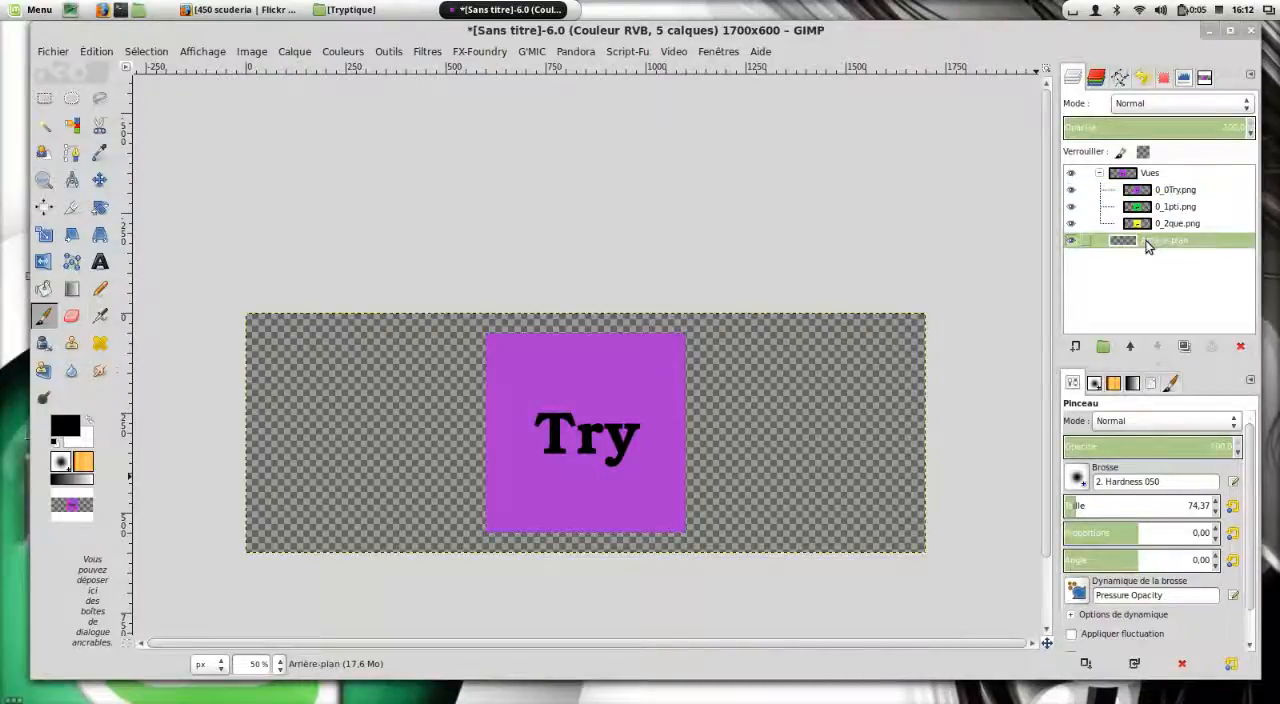
left_click(1077, 347)
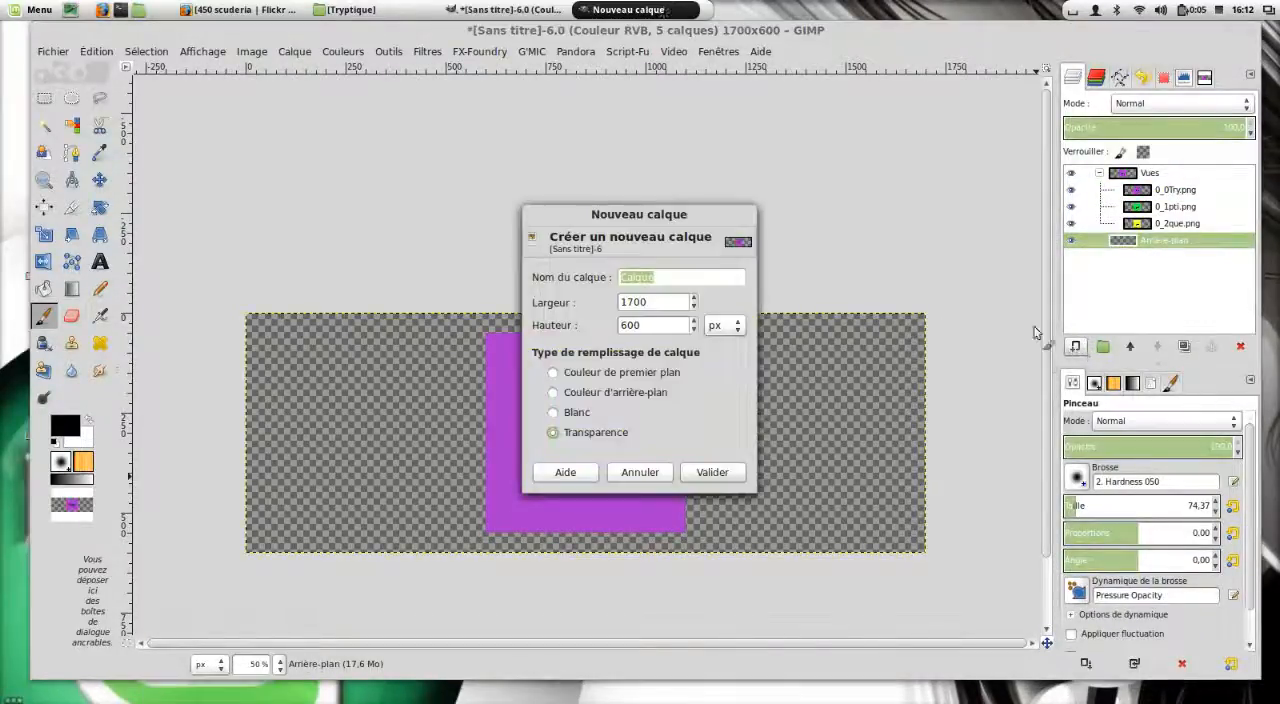
left_click(729, 474)
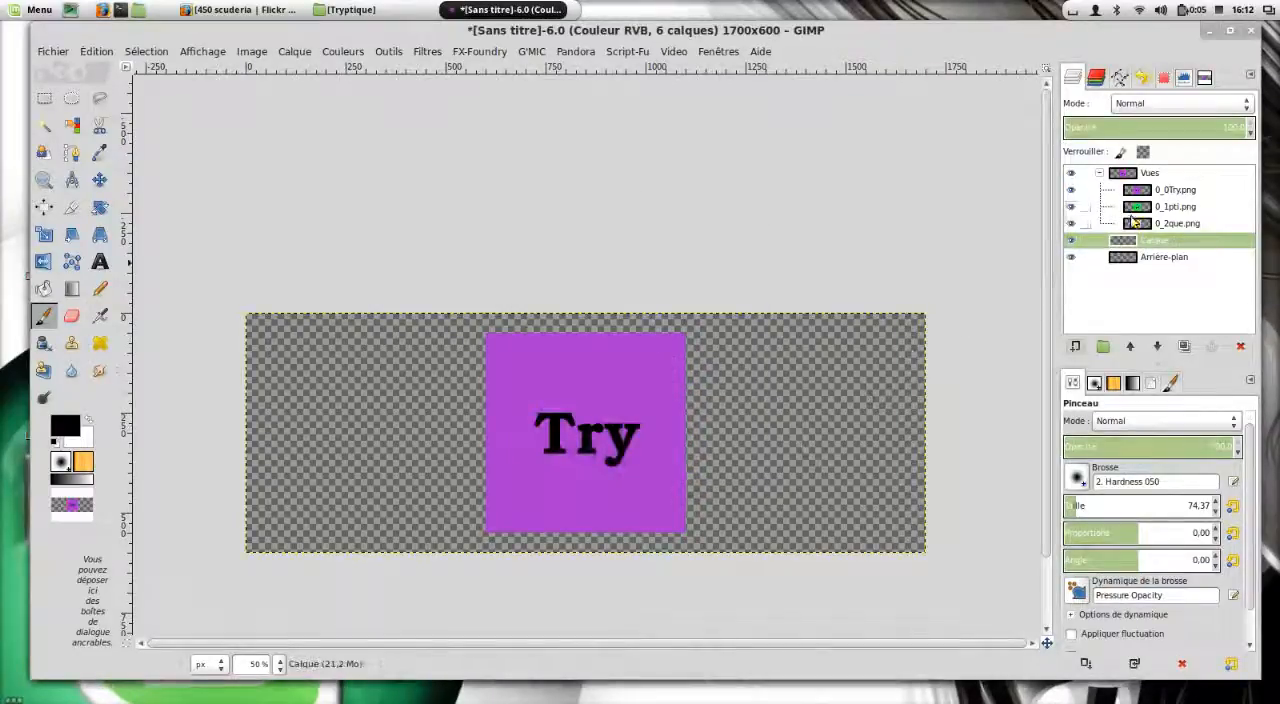
Move the new transparent layer to the top of the layer stack, above the "Vues" group, and rename it "degradé".
left_click_drag(1160, 245, 1160, 180)
double_click(1160, 180)
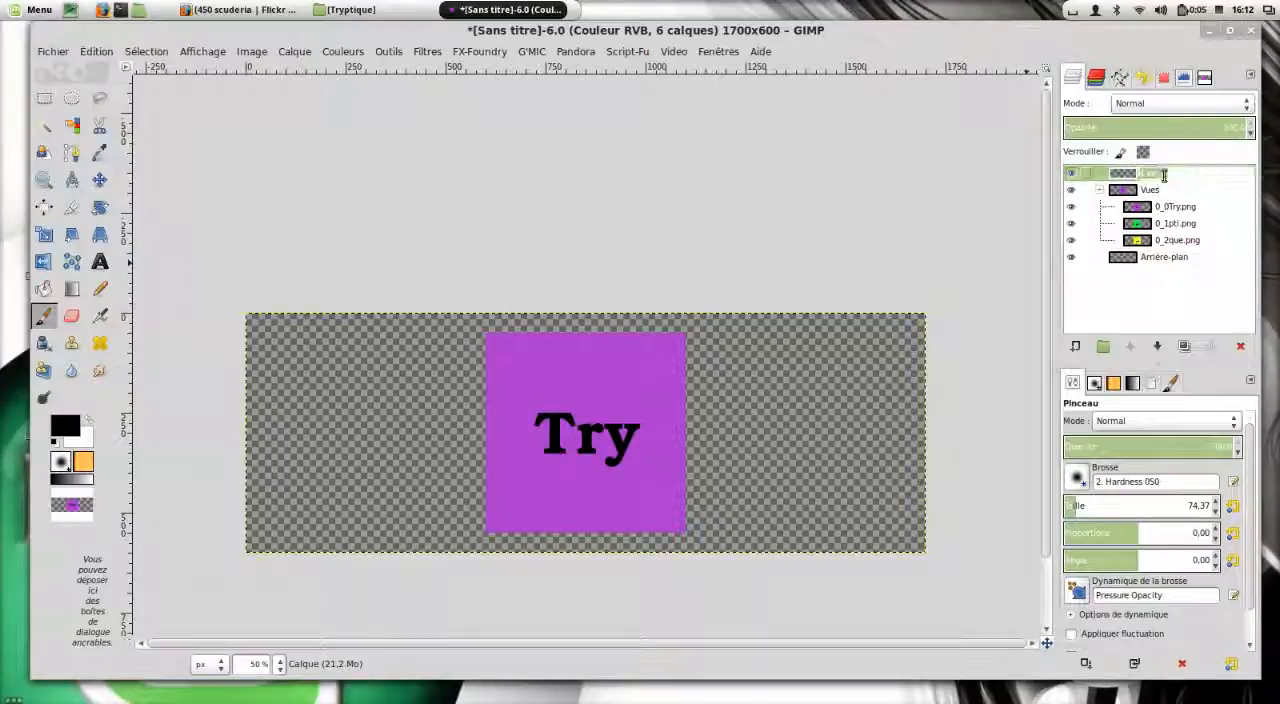
type("depl")
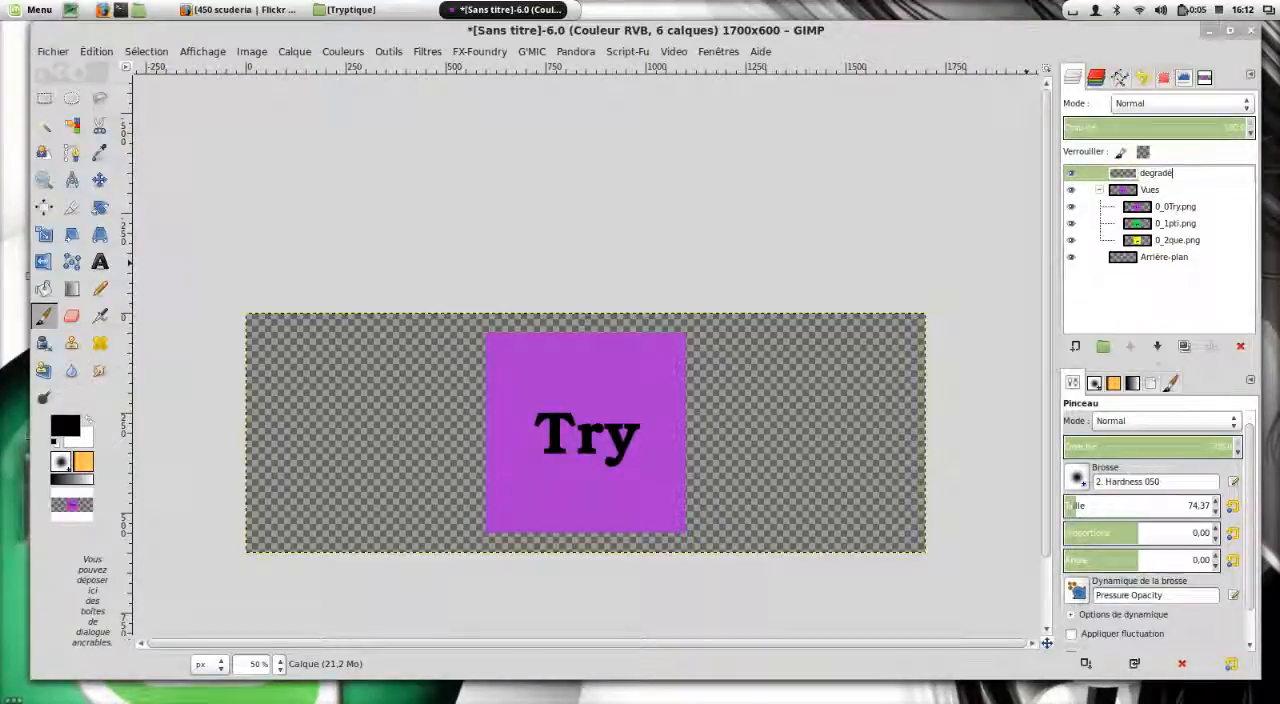
type("adé")
key("Return")
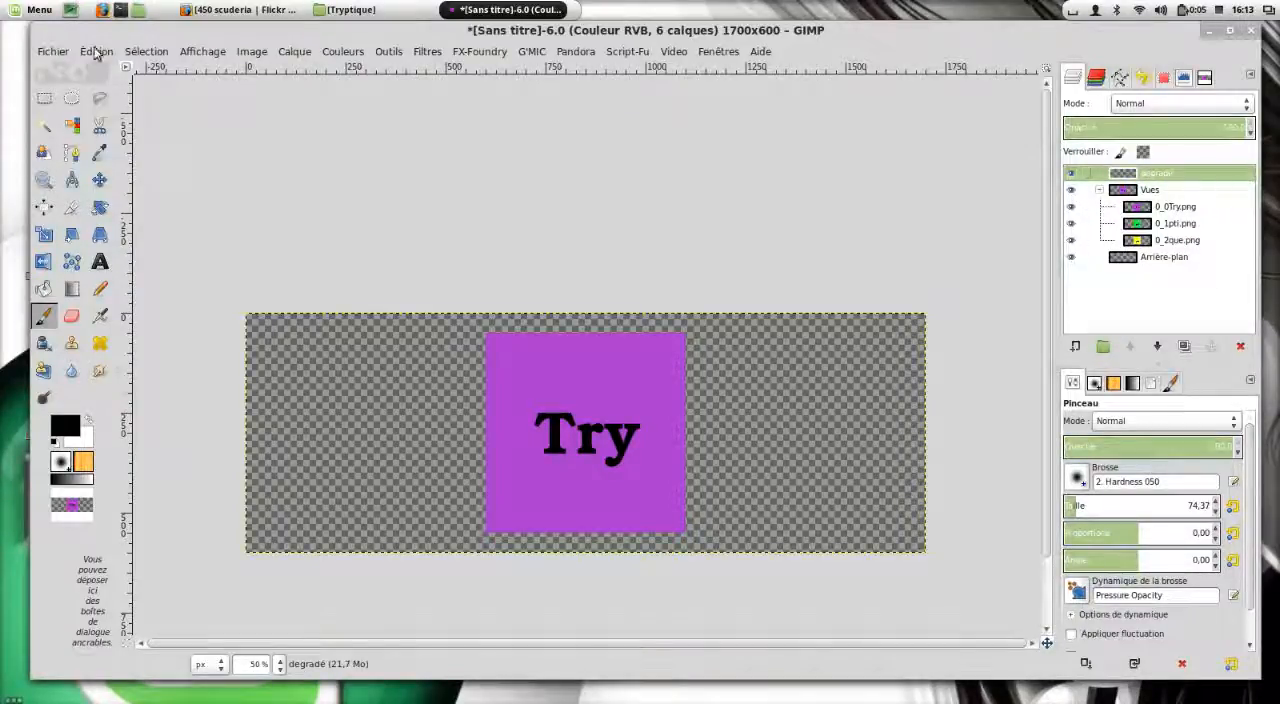
Save the image as tryptique.xcf in the Tryptique folder.
left_click(52, 51)
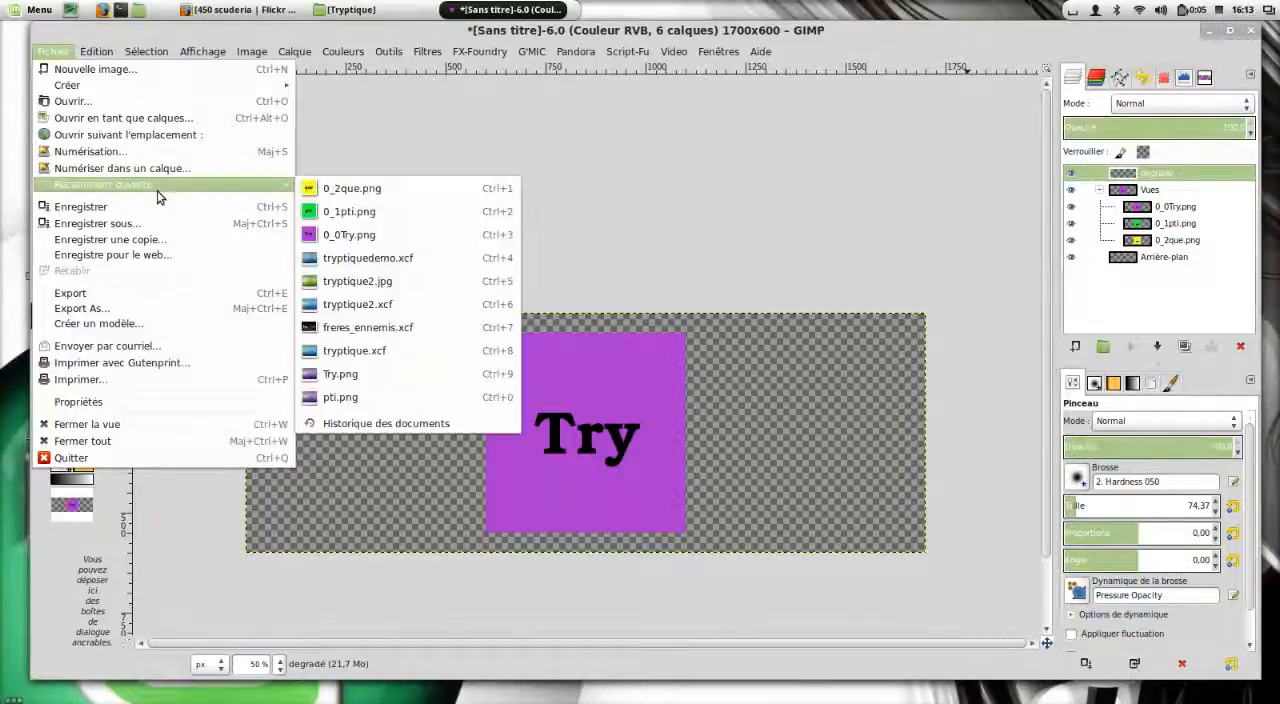
left_click(157, 226)
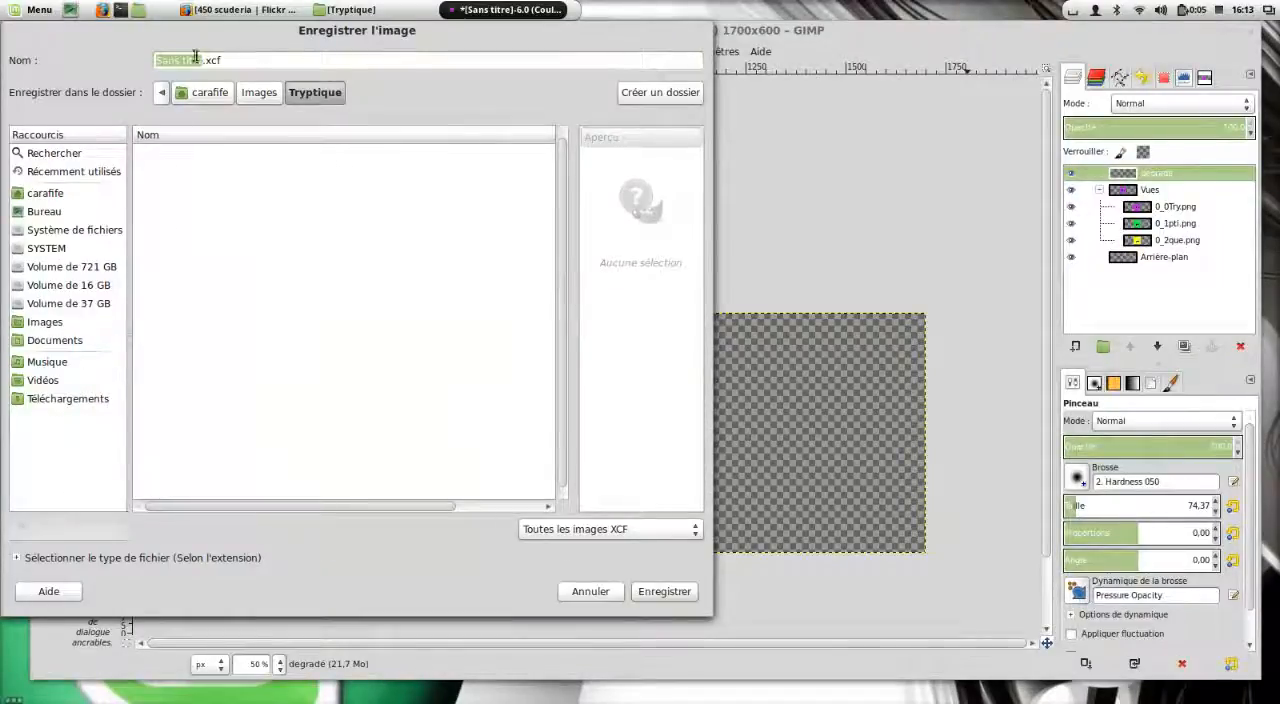
left_click(203, 61)
key("BackSpace")
key("BackSpace")
key("BackSpace")
key("BackSpace")
key("BackSpace")
key("BackSpace")
key("BackSpace")
key("BackSpace")
key("BackSpace")
key("BackSpace")
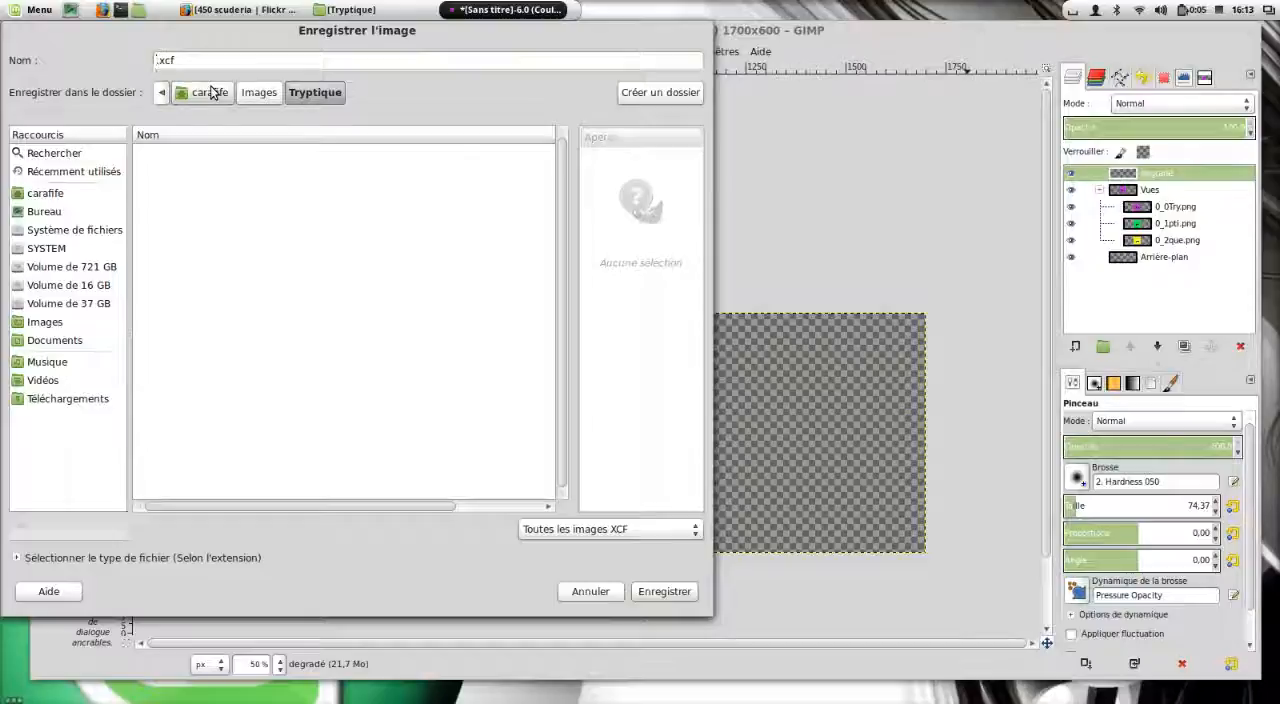
key("Delete")
type("try")
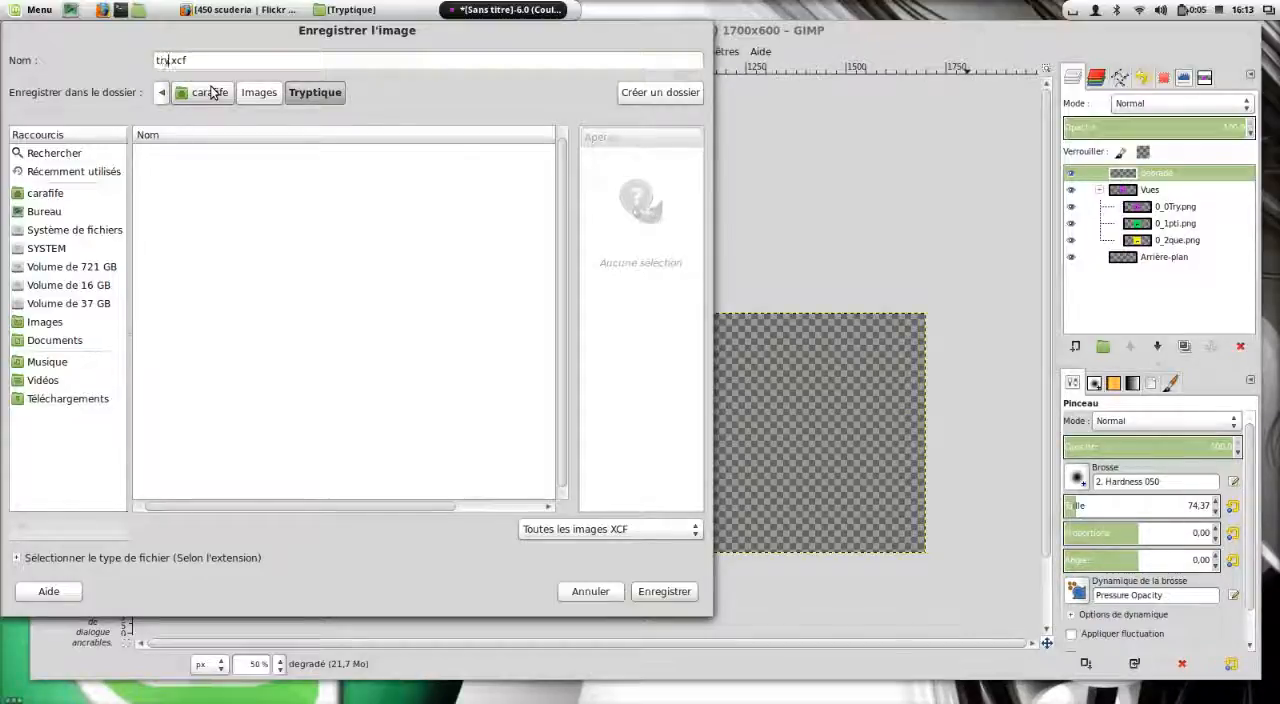
type("ptique")
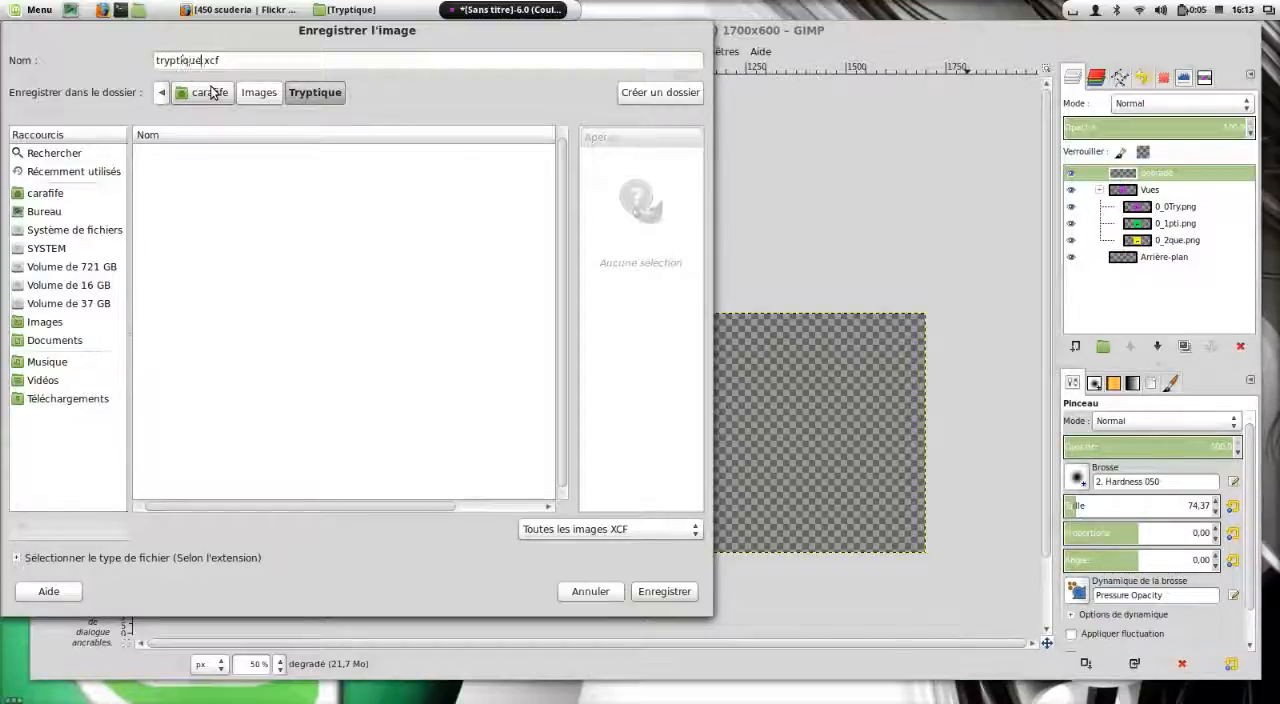
left_click(665, 591)
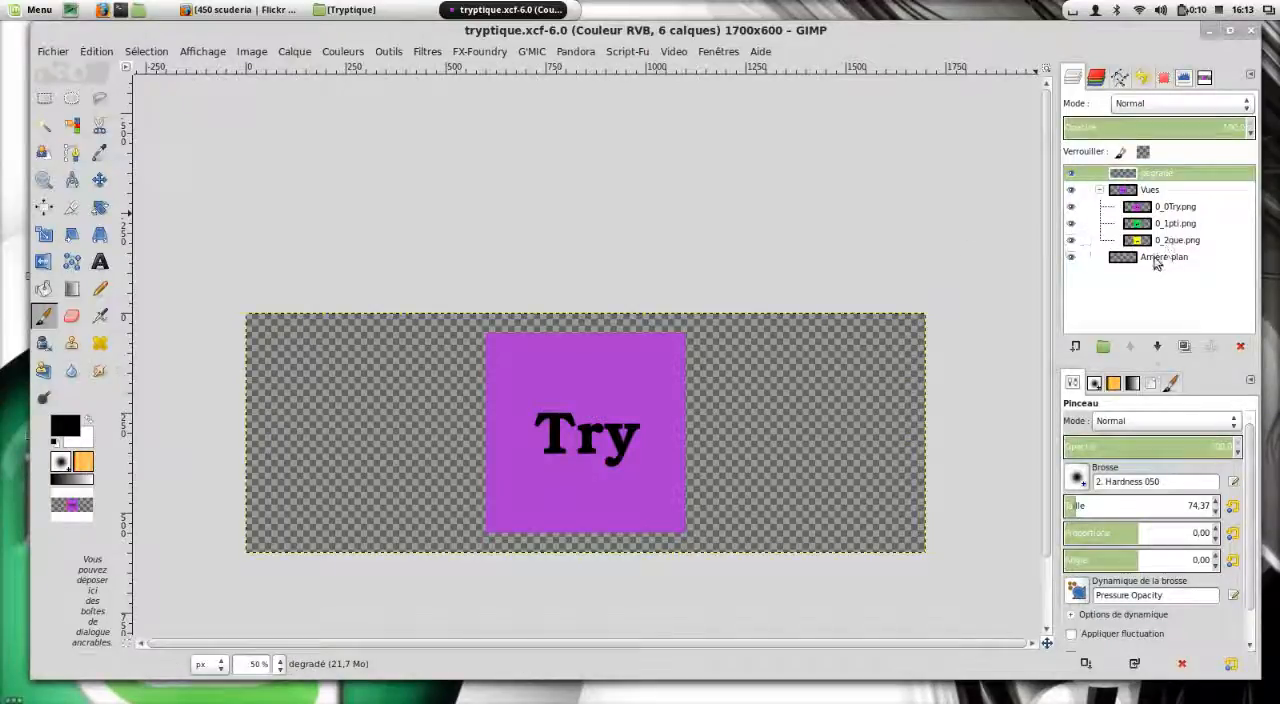
Add a horizontal guide at position 50 on the image.
left_click(250, 52)
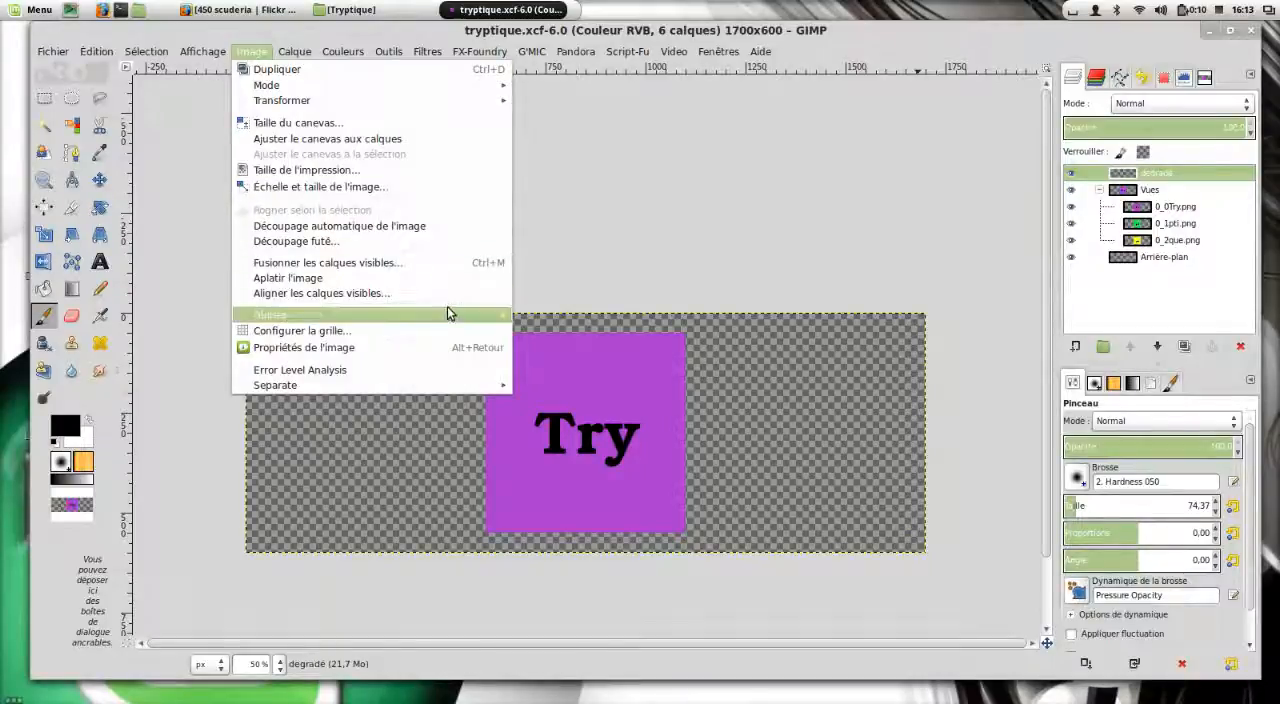
mouse_move(448, 314)
left_click(680, 350)
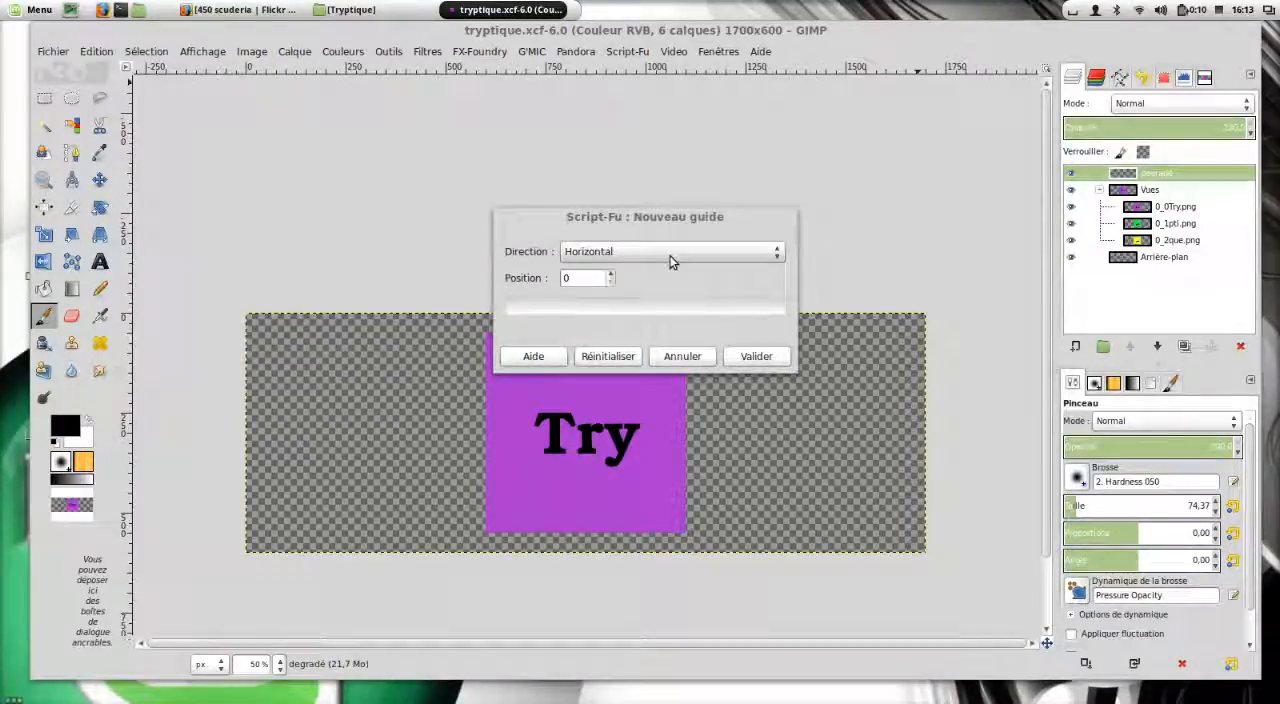
left_click(585, 278)
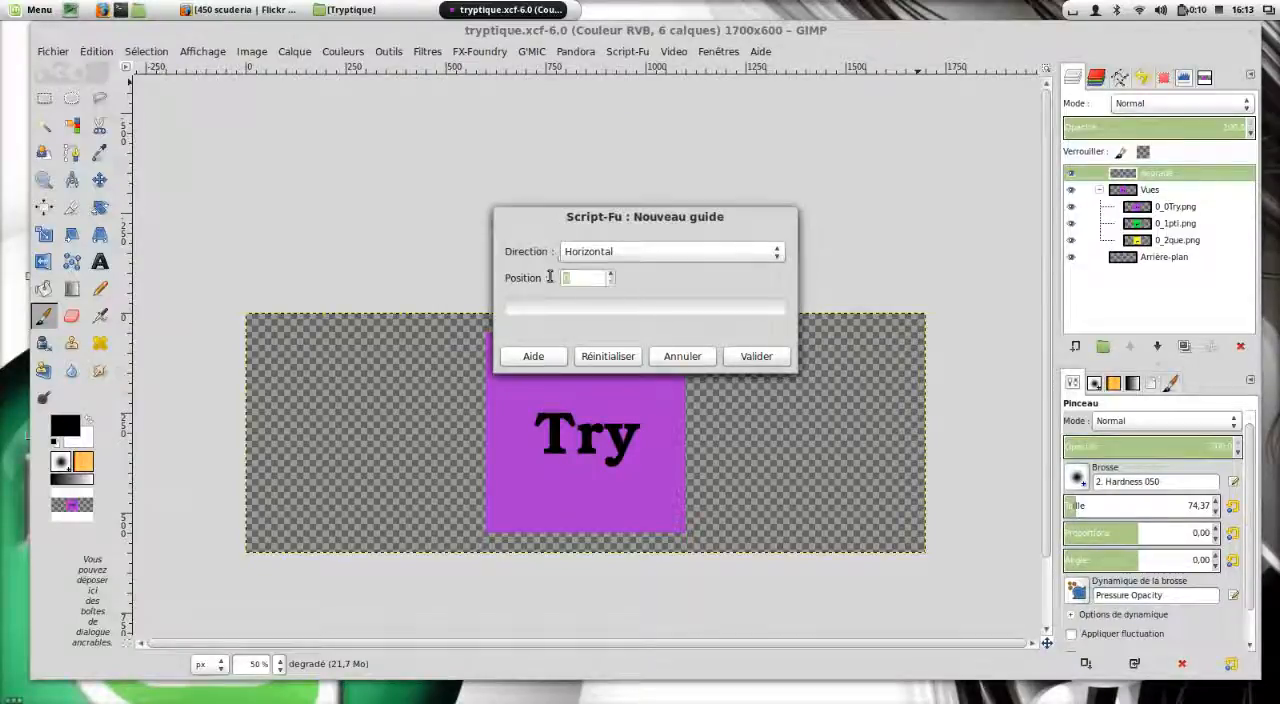
left_click(743, 362)
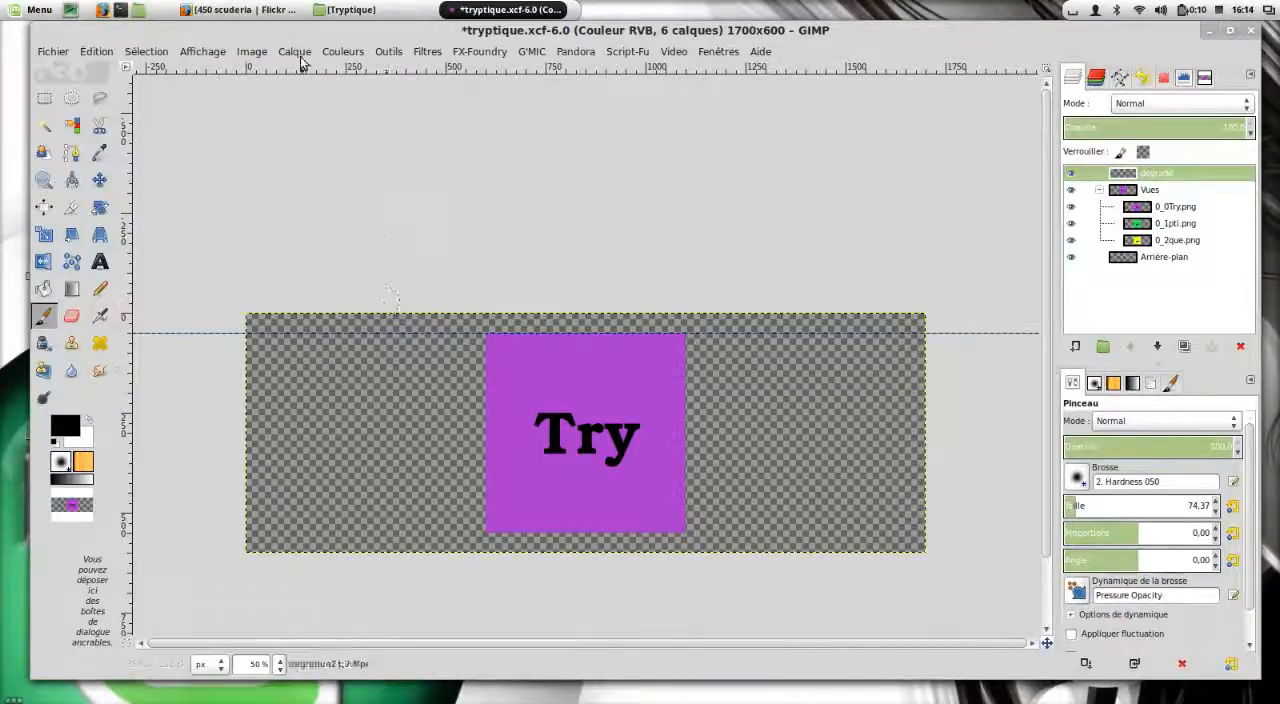
Add a second horizontal guide at position 550.
left_click(252, 51)
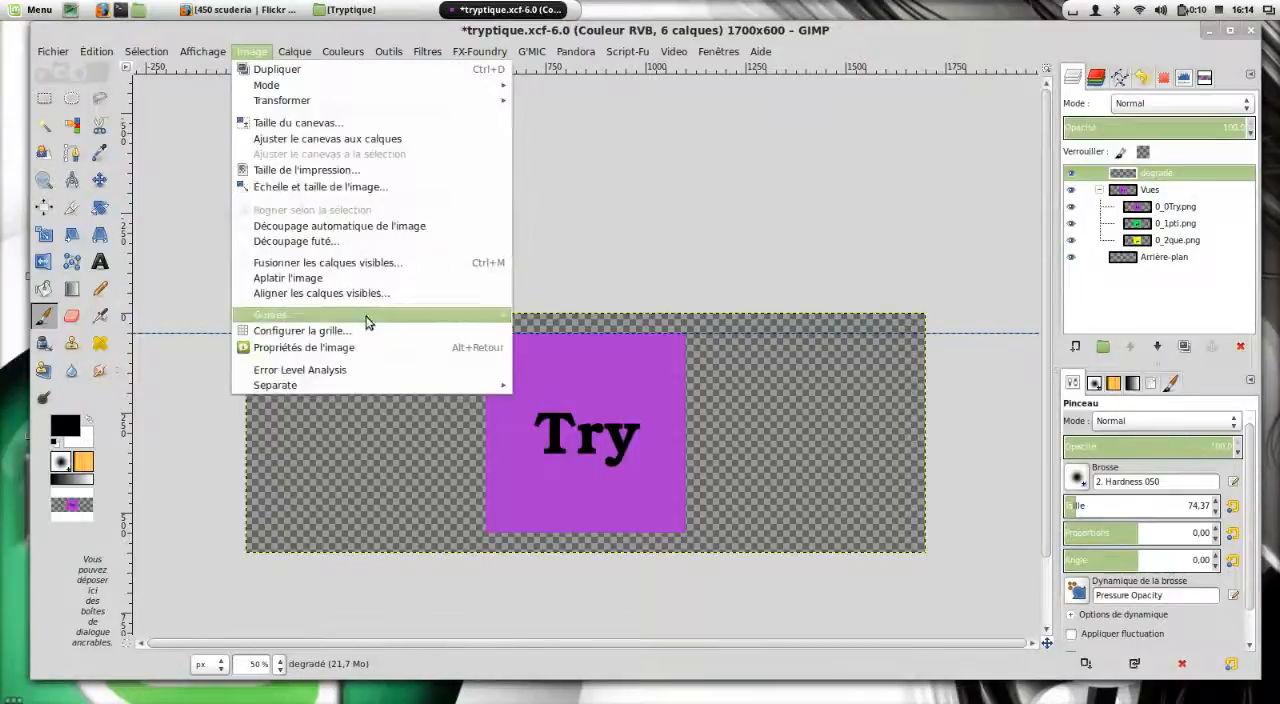
mouse_move(369, 315)
left_click(572, 345)
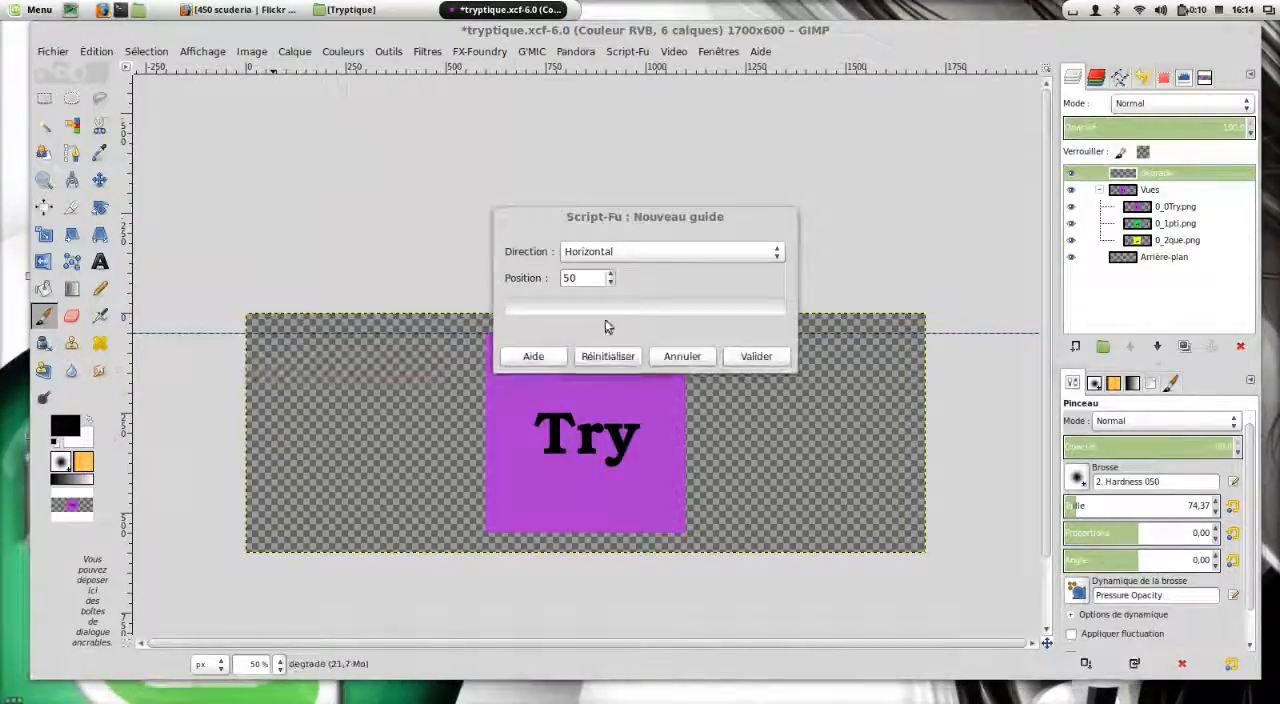
left_click(572, 277)
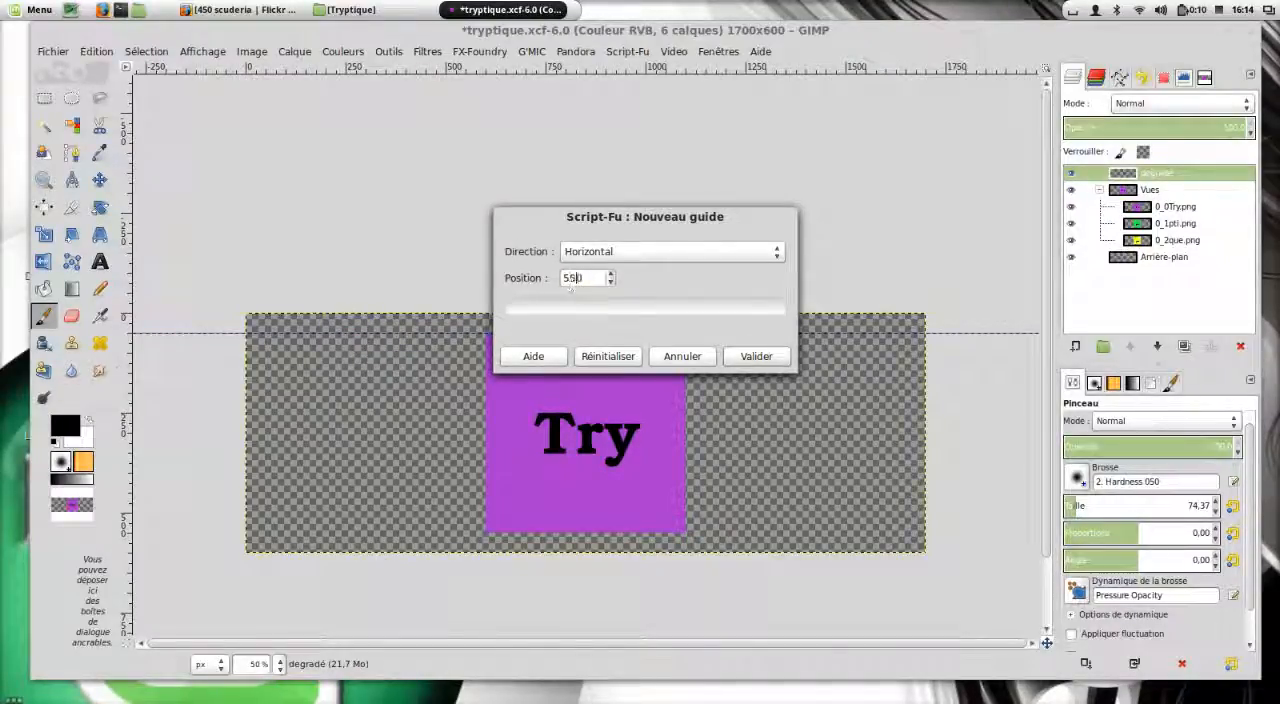
left_click(750, 357)
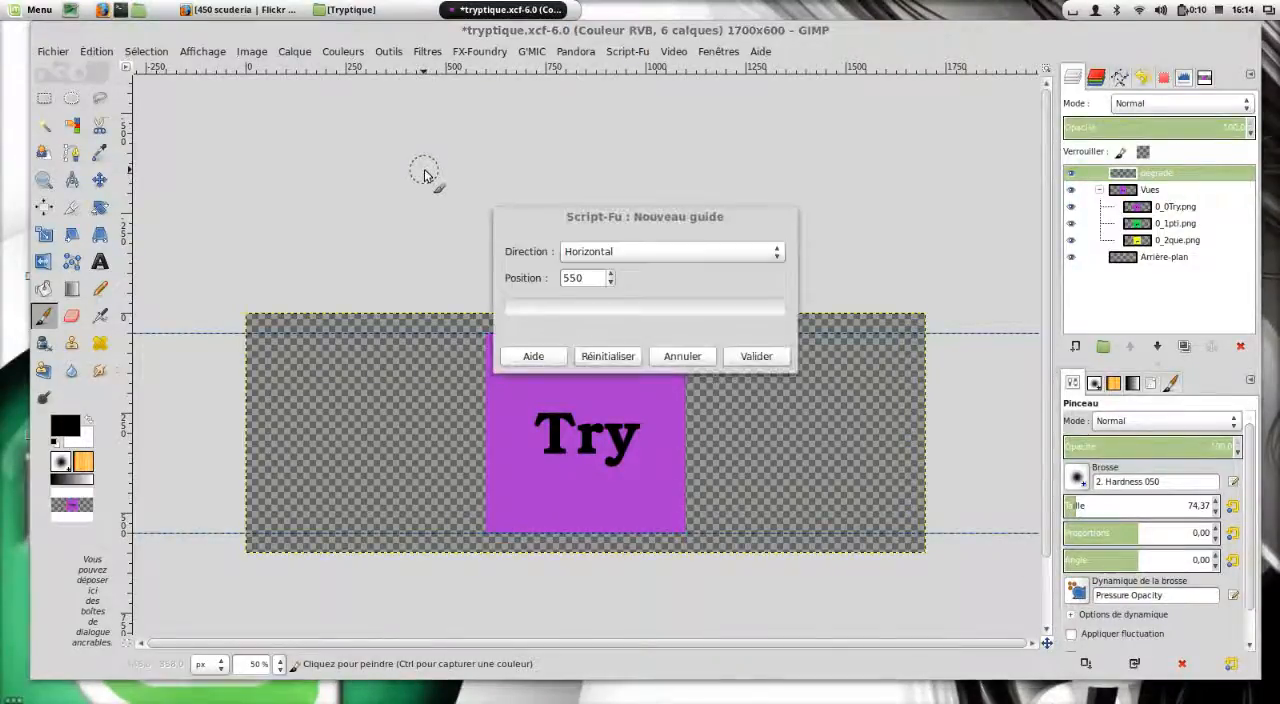
Add a new guide with vertical direction at position 50.
mouse_move(664, 222)
left_mouse_down()
mouse_move(763, 125)
mouse_move(773, 148)
left_mouse_up()
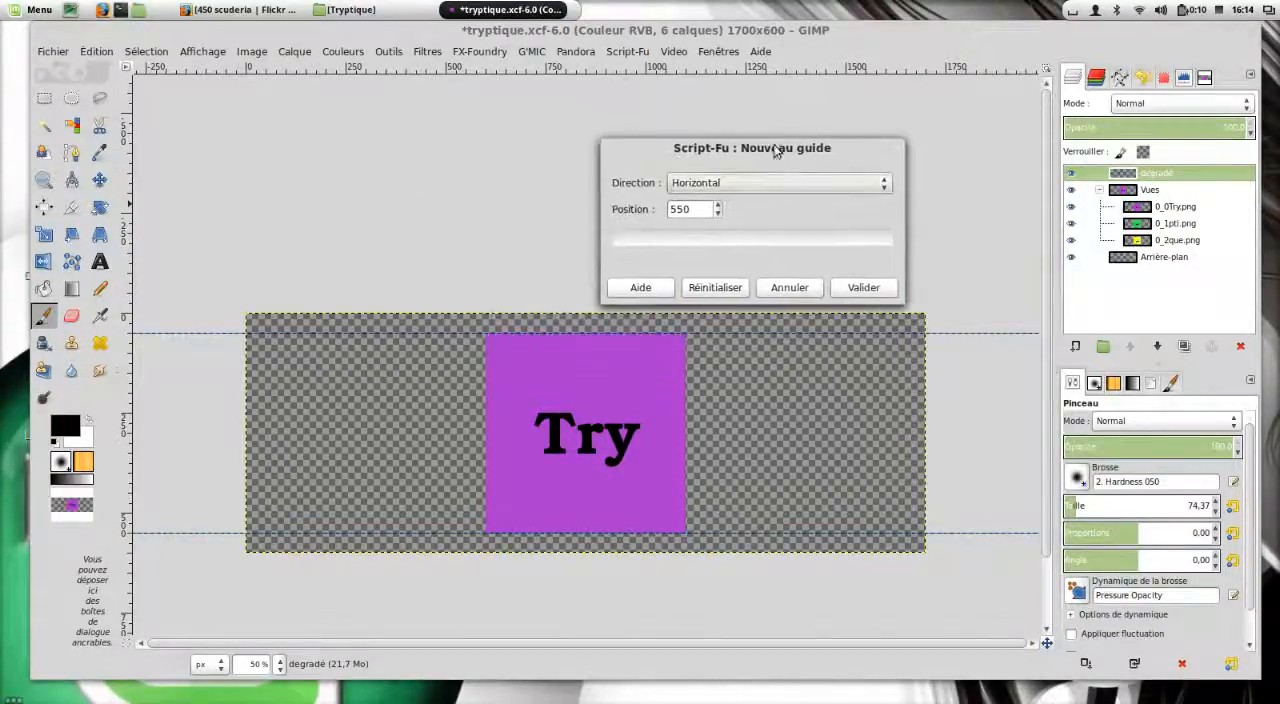
left_click(755, 191)
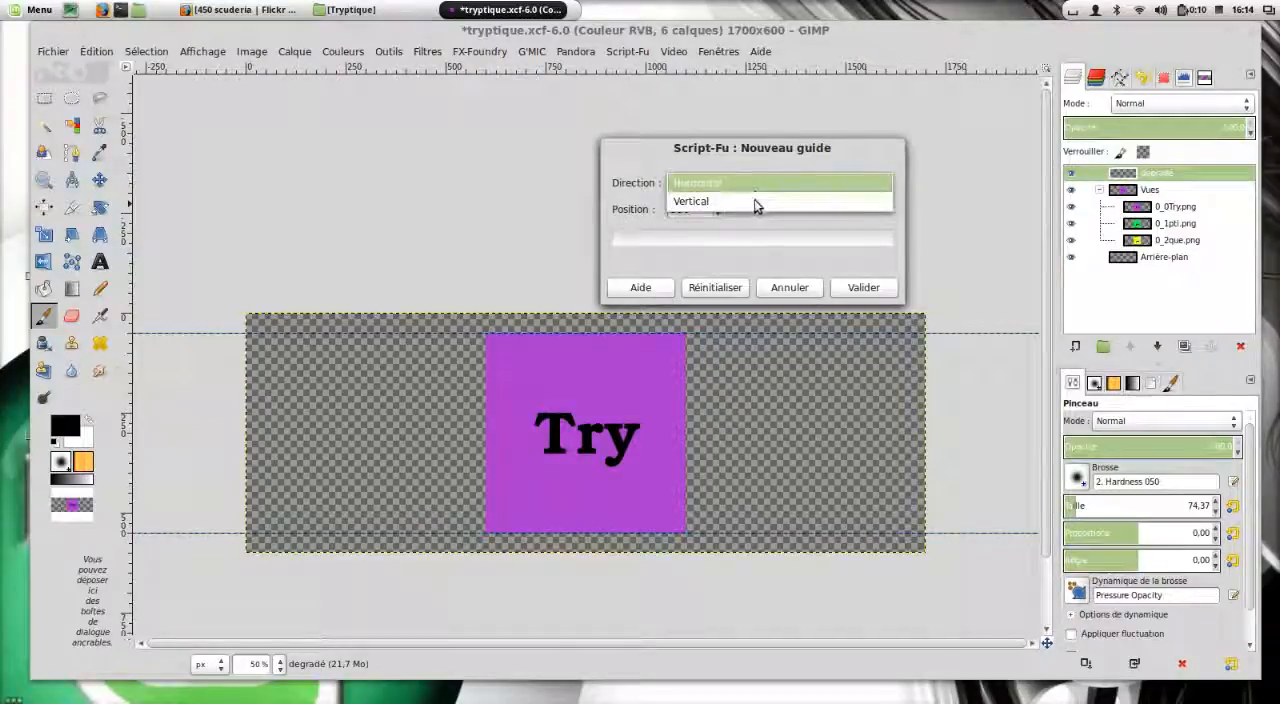
left_click(755, 205)
left_click(763, 189)
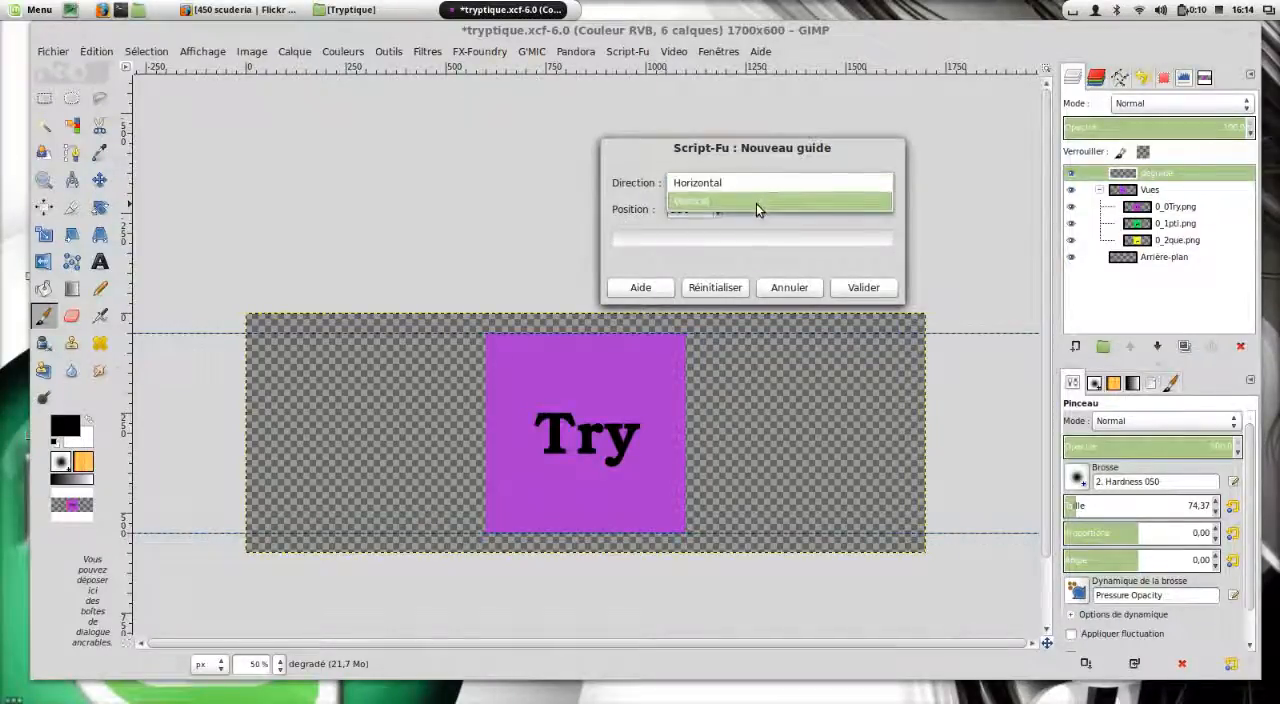
left_click(756, 203)
left_click_drag(705, 209, 652, 208)
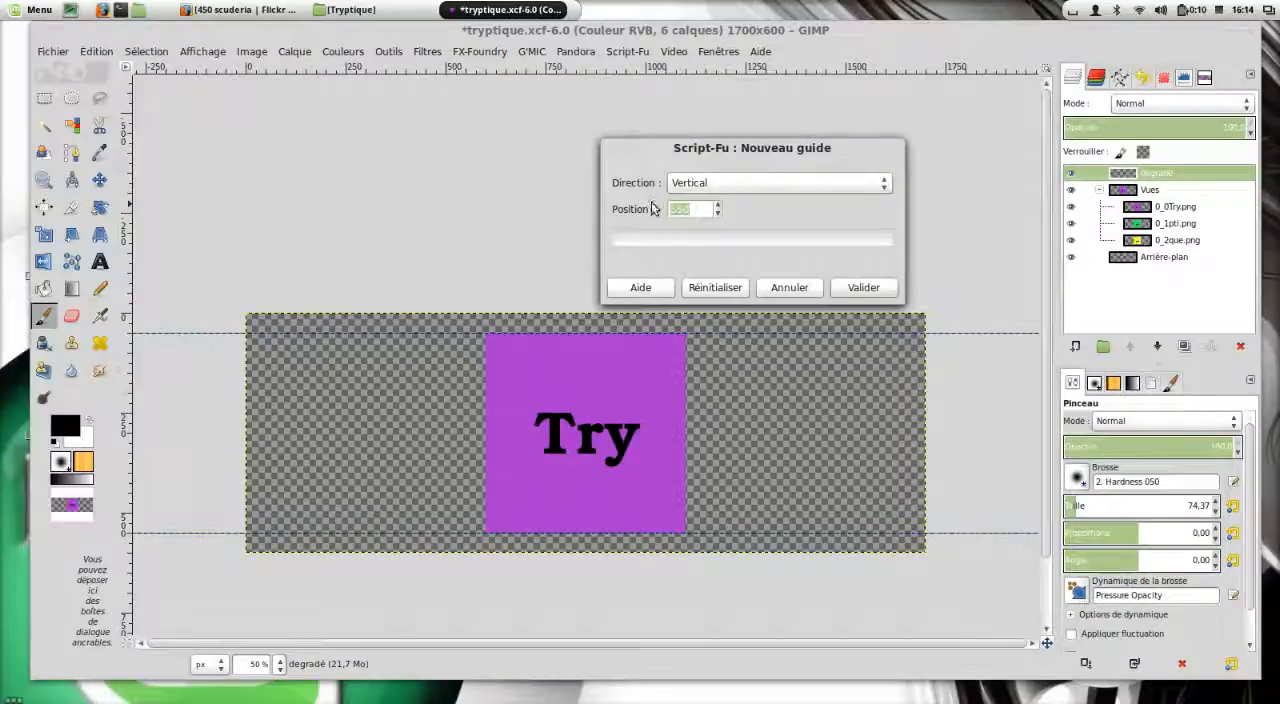
type("5")
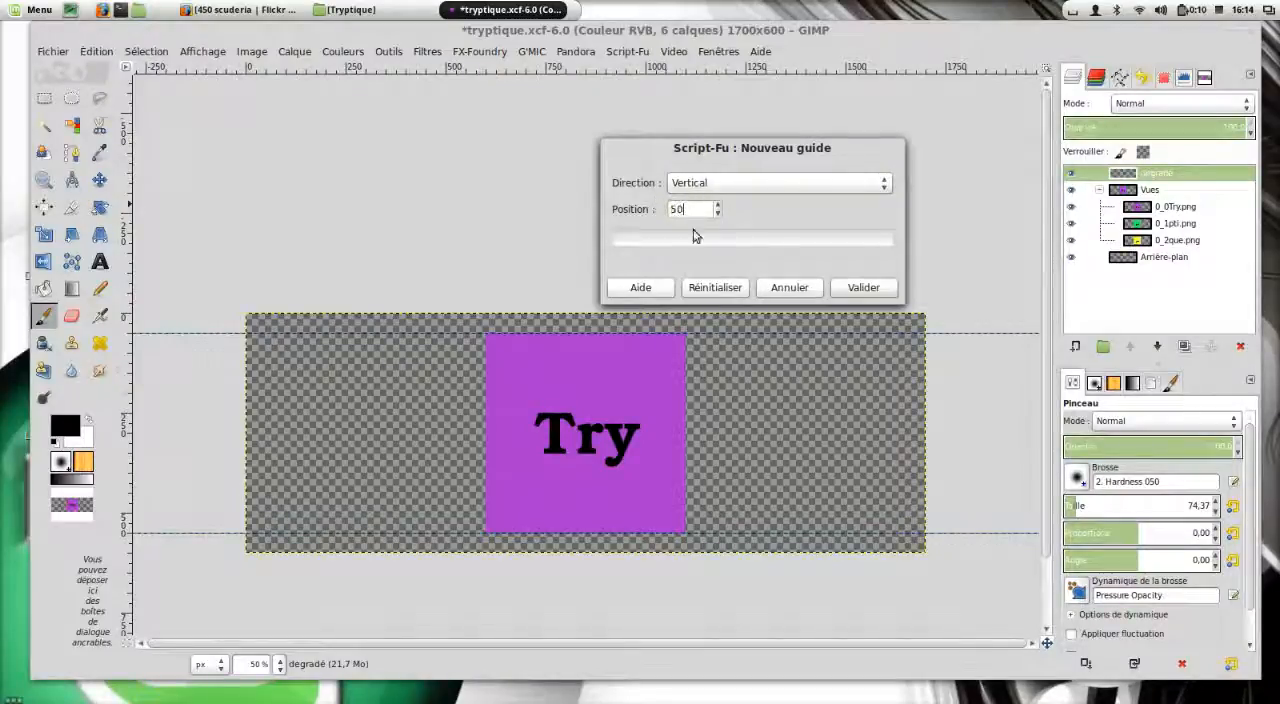
left_click(864, 288)
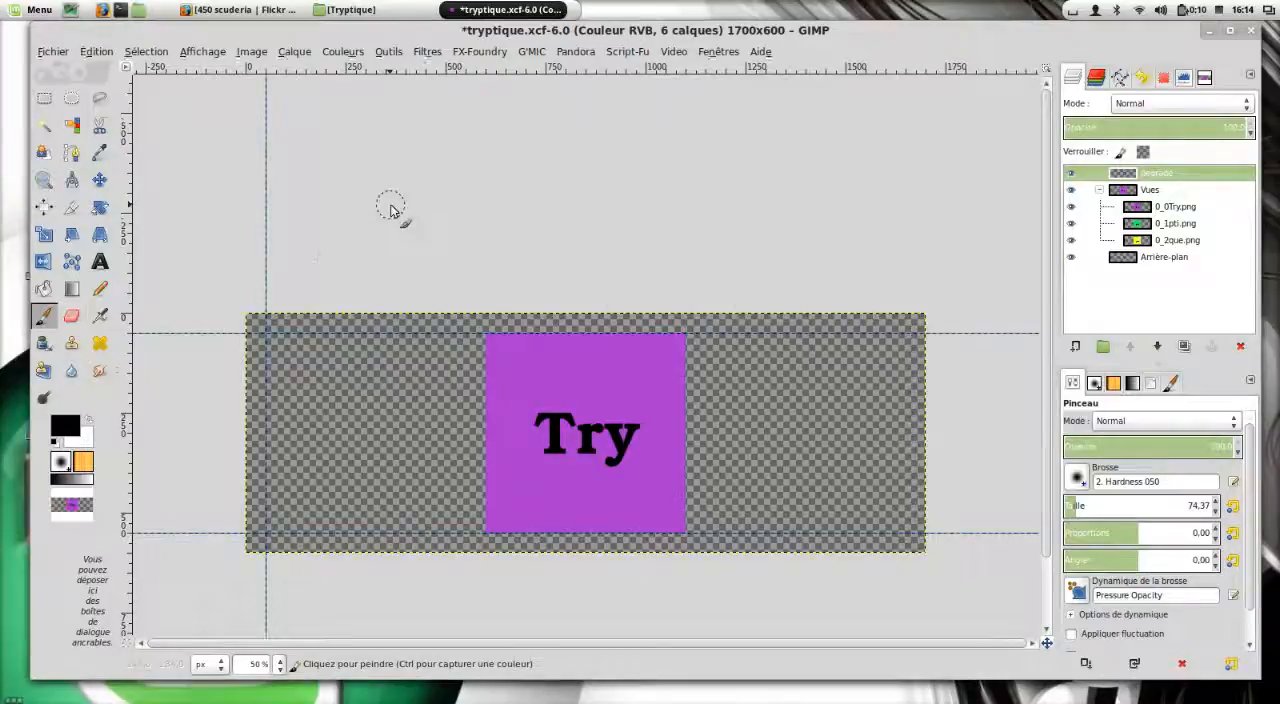
Add another vertical guide at position 550.
key("ctrl+shift+f")
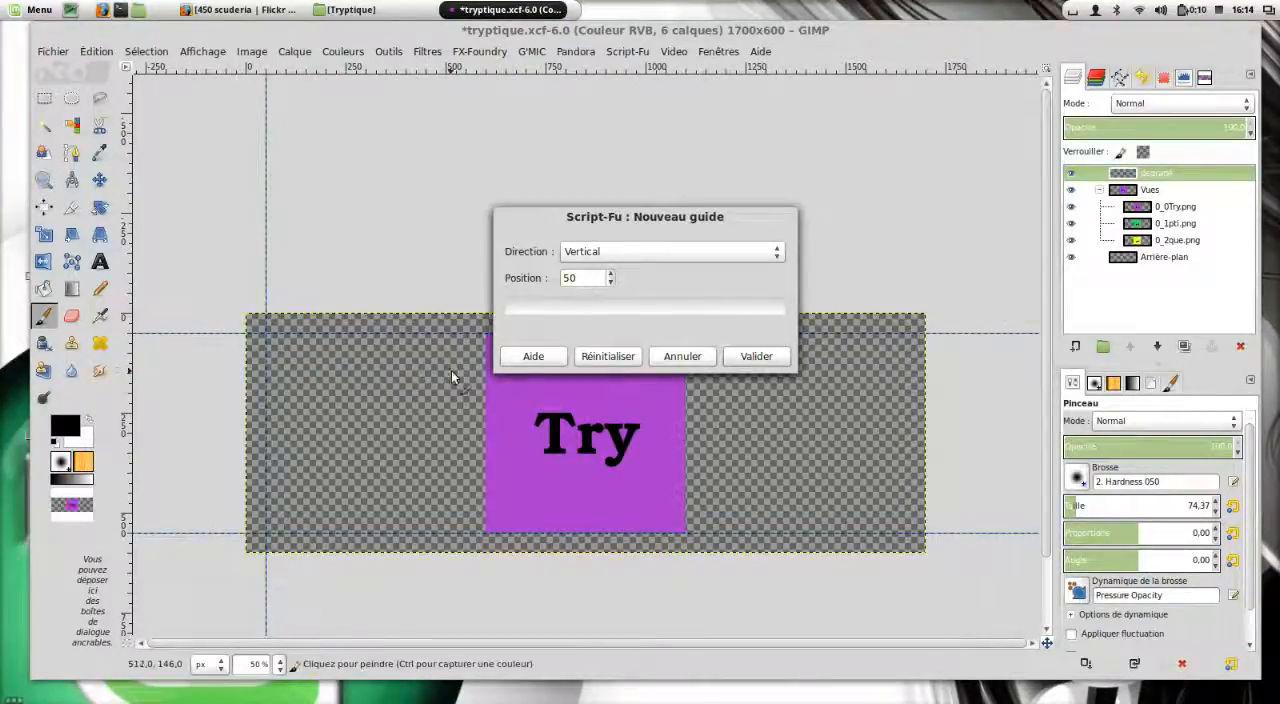
type("4")
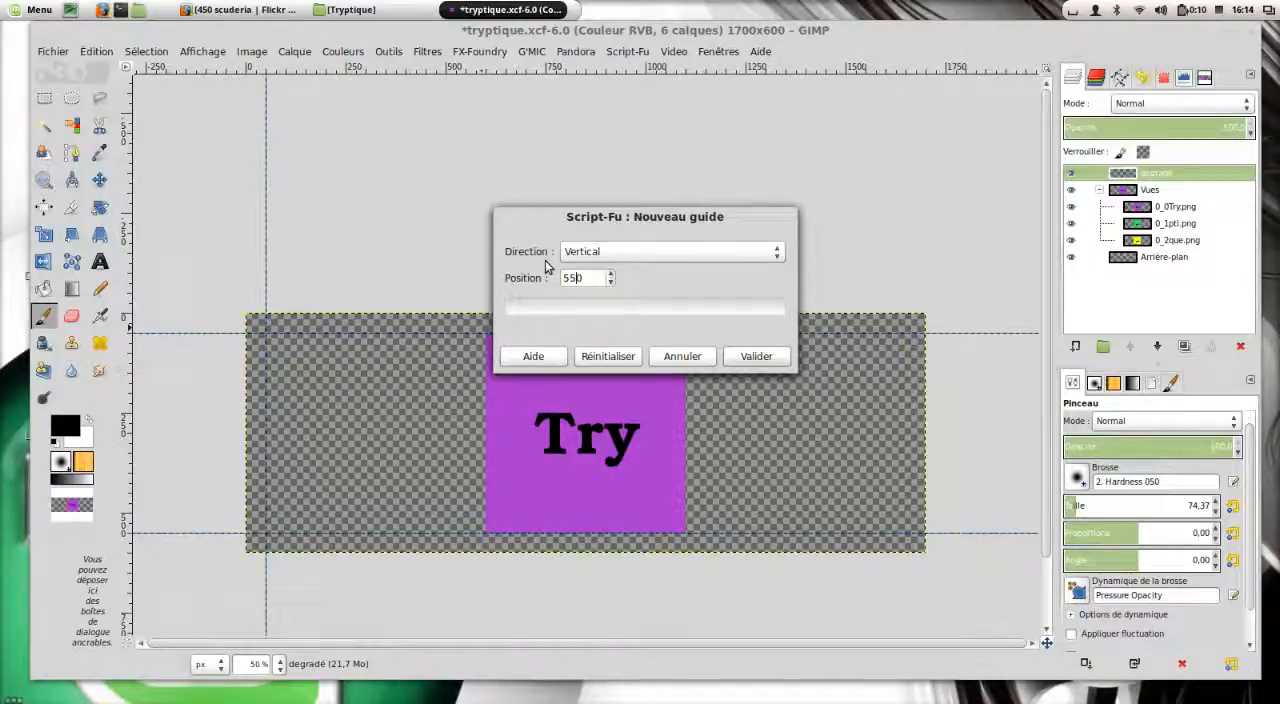
key("Return")
key("alt+f")
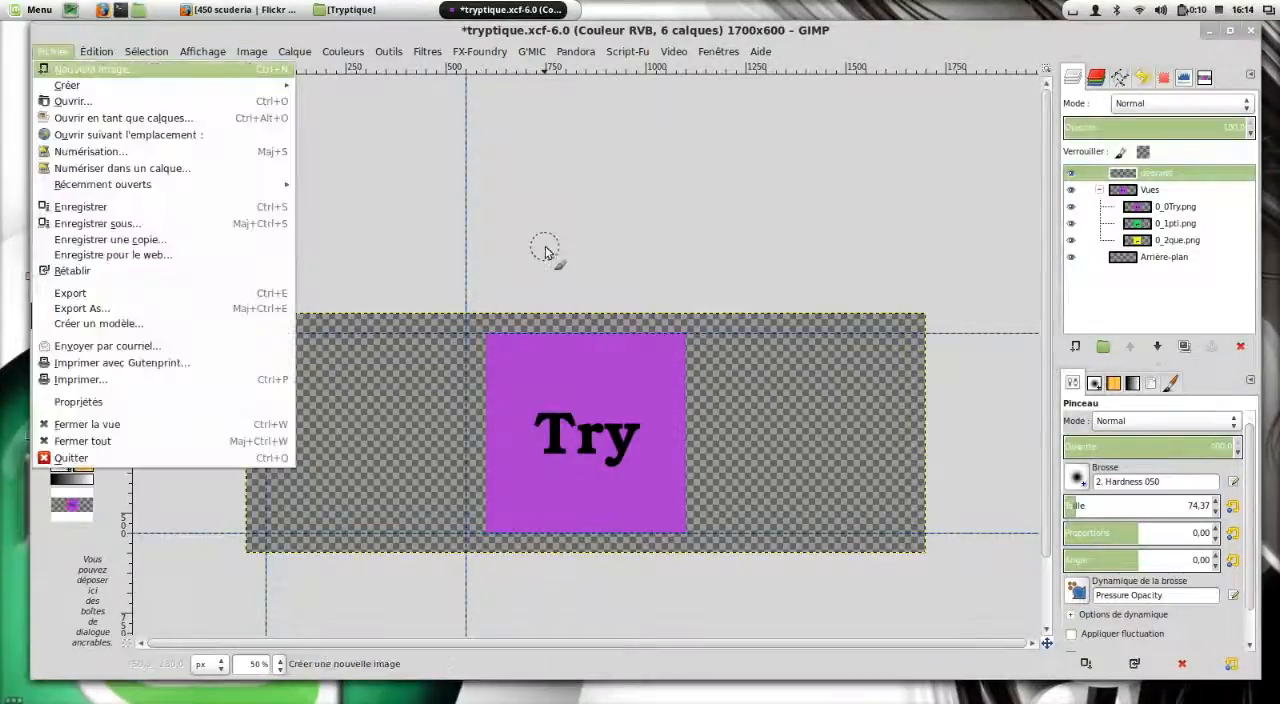
key("Escape")
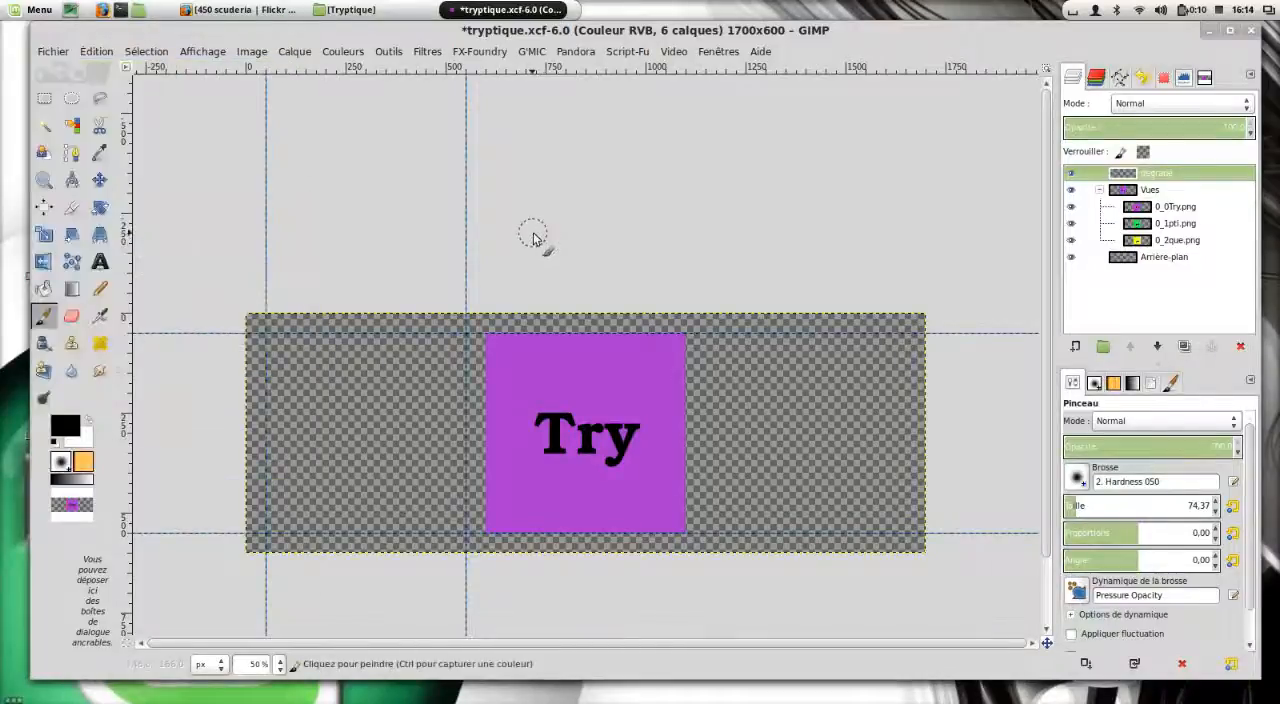
Add a third vertical guide at position 600.
key("ctrl+shift+f")
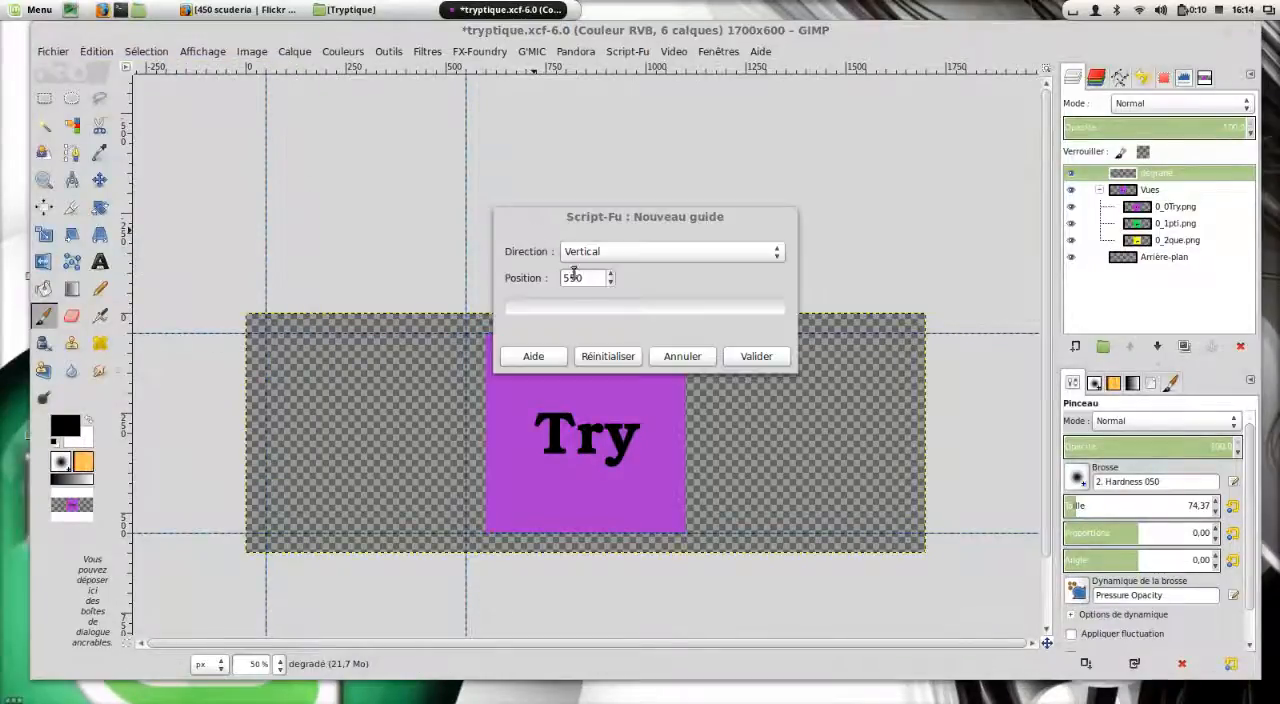
left_click_drag(589, 277, 539, 274)
type("600")
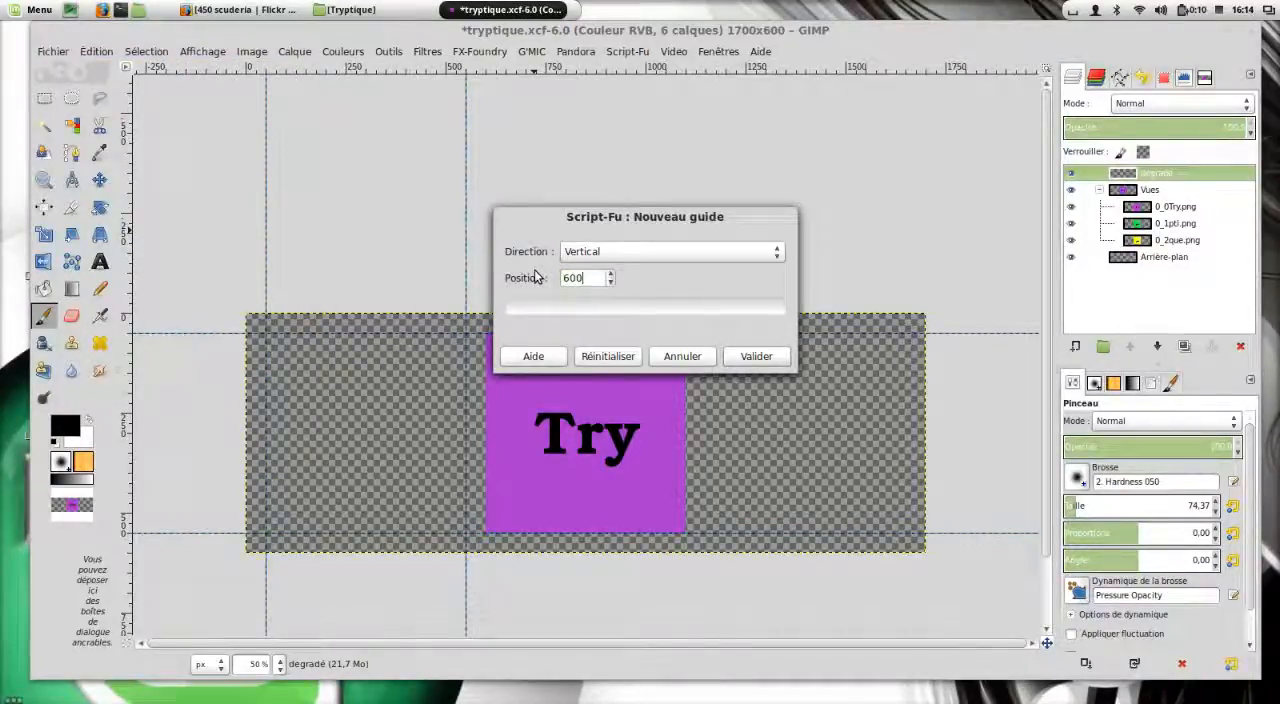
left_click(762, 357)
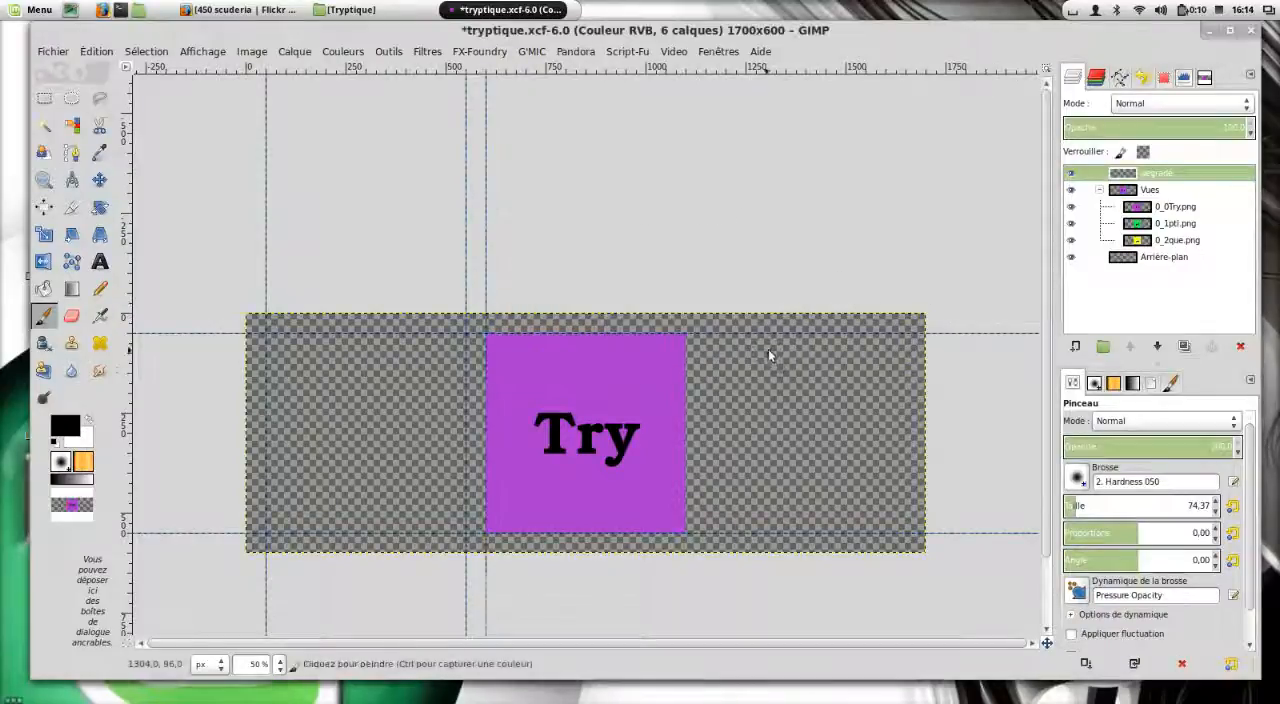
Add another vertical guide at position 1100.
key("shift+ctrl+f")
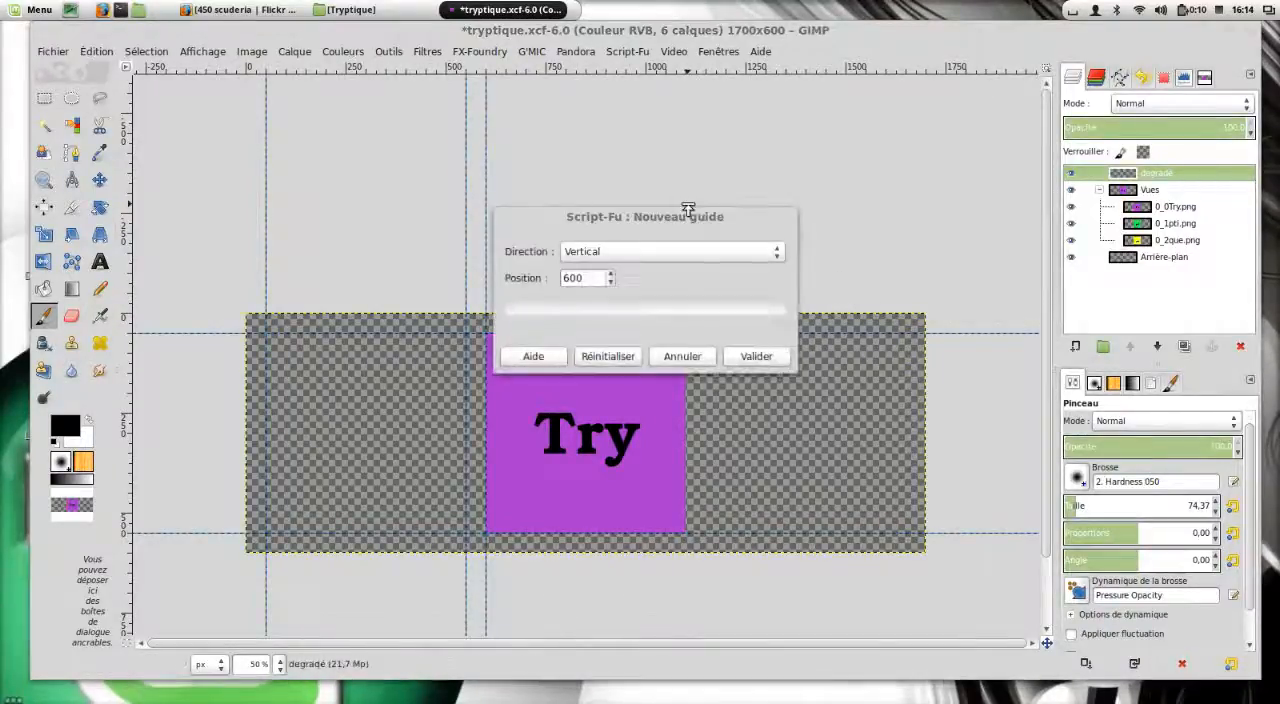
left_click(551, 278)
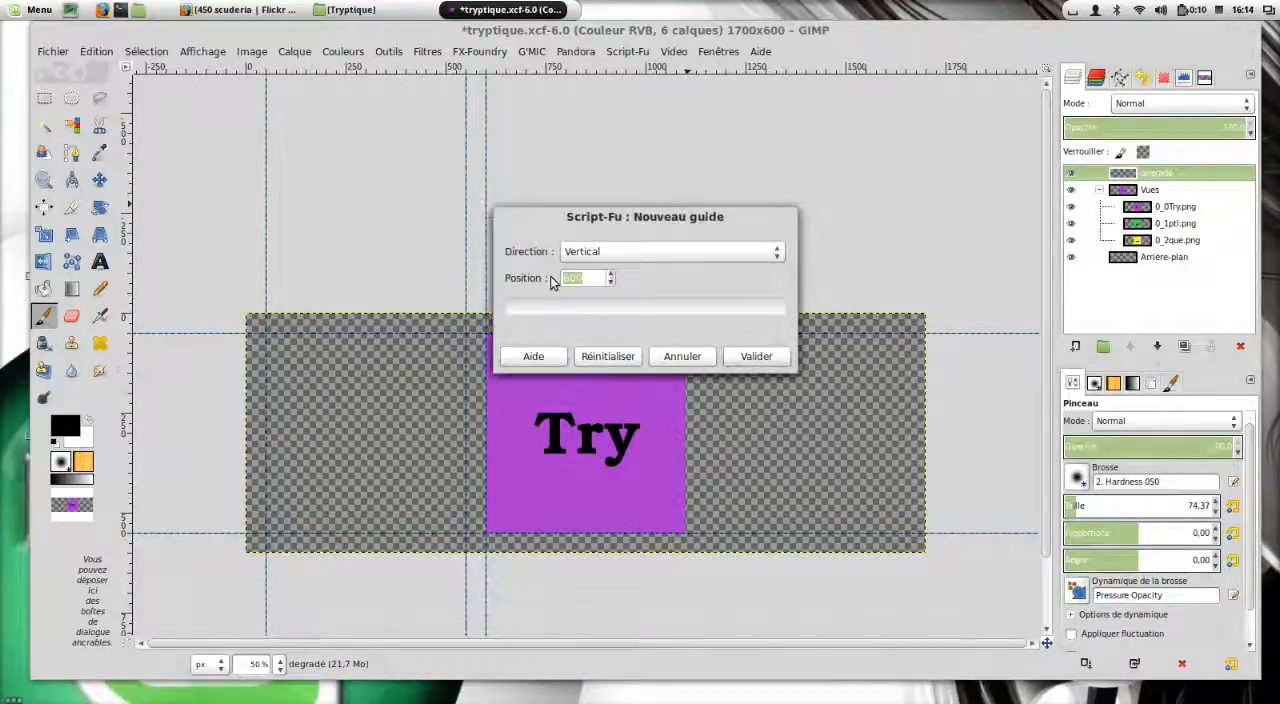
type("1100")
key("Return")
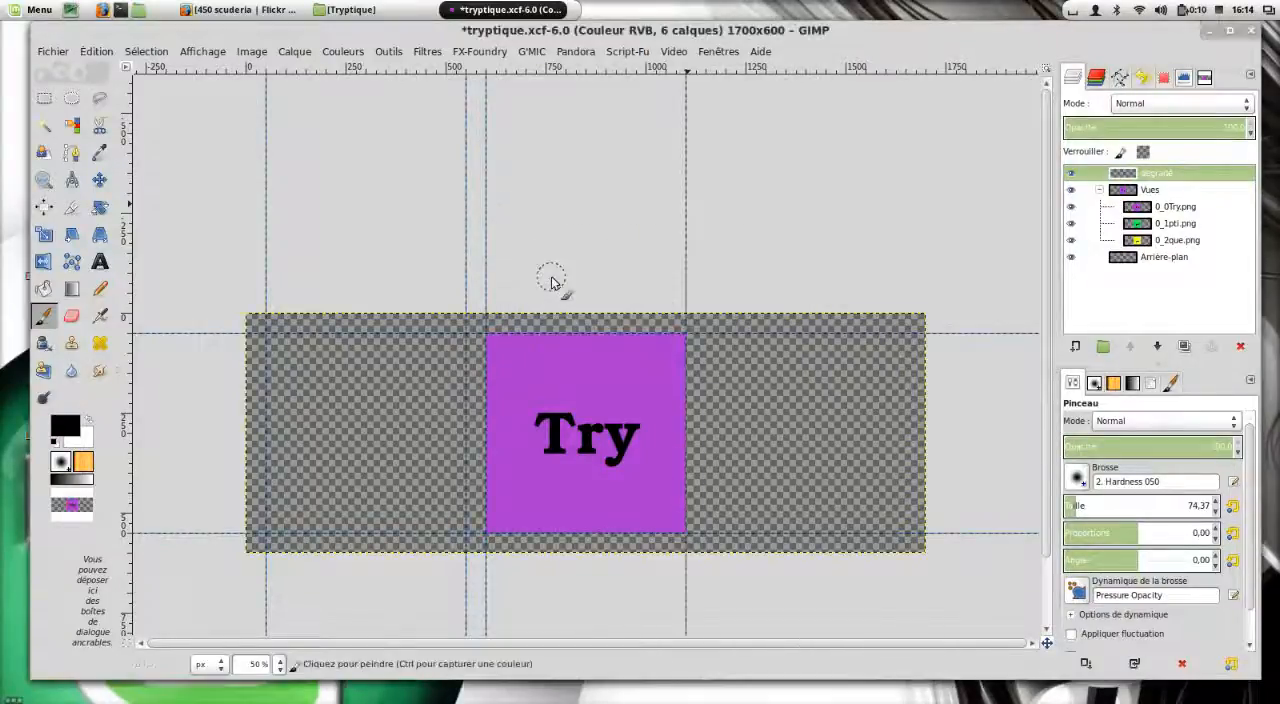
Add a new vertical guide at position 1150.
key("ctrl+shift+f")
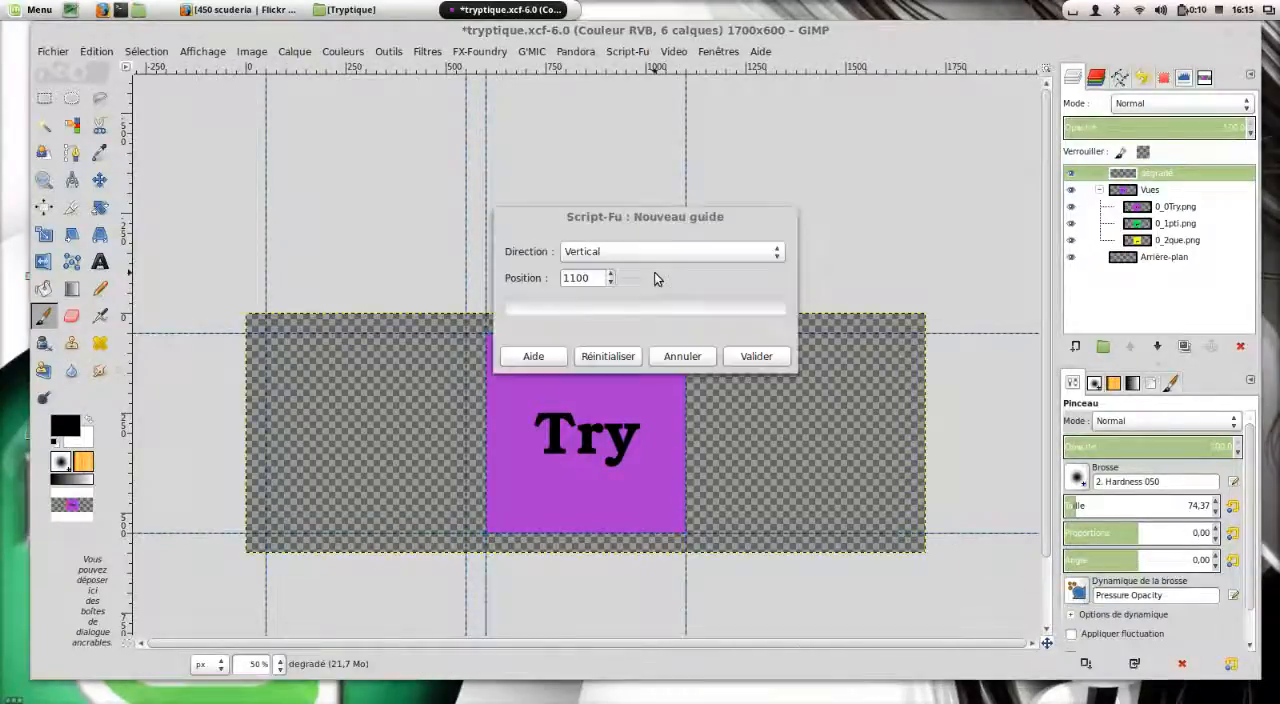
key("BackSpace")
key("BackSpace")
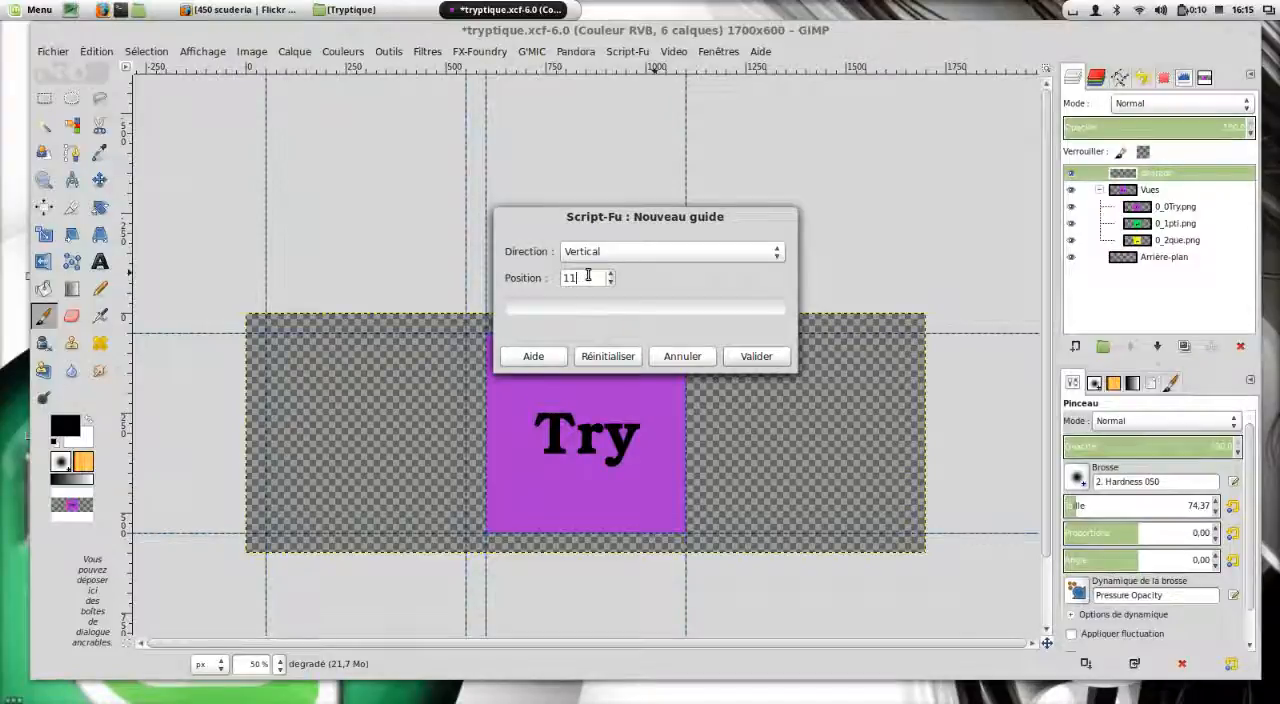
type("50")
key("Return")
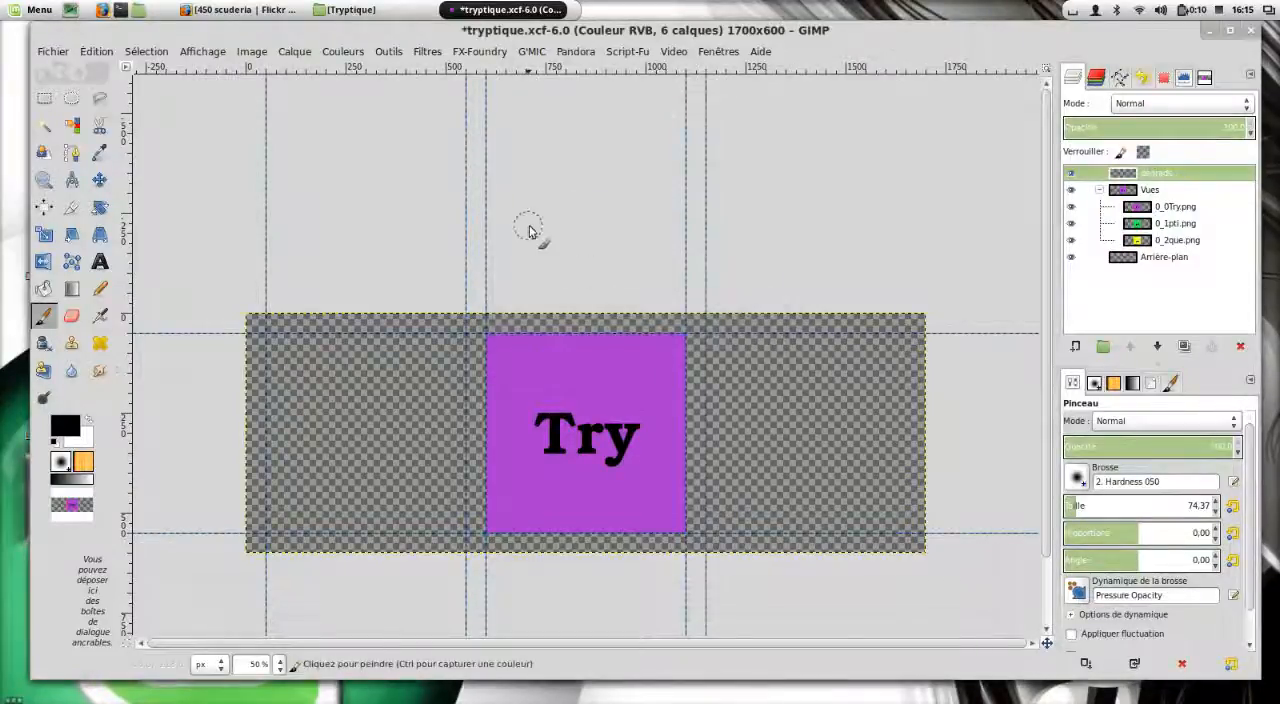
Add the last vertical guide at position 1650.
key("ctrl+shift+f")
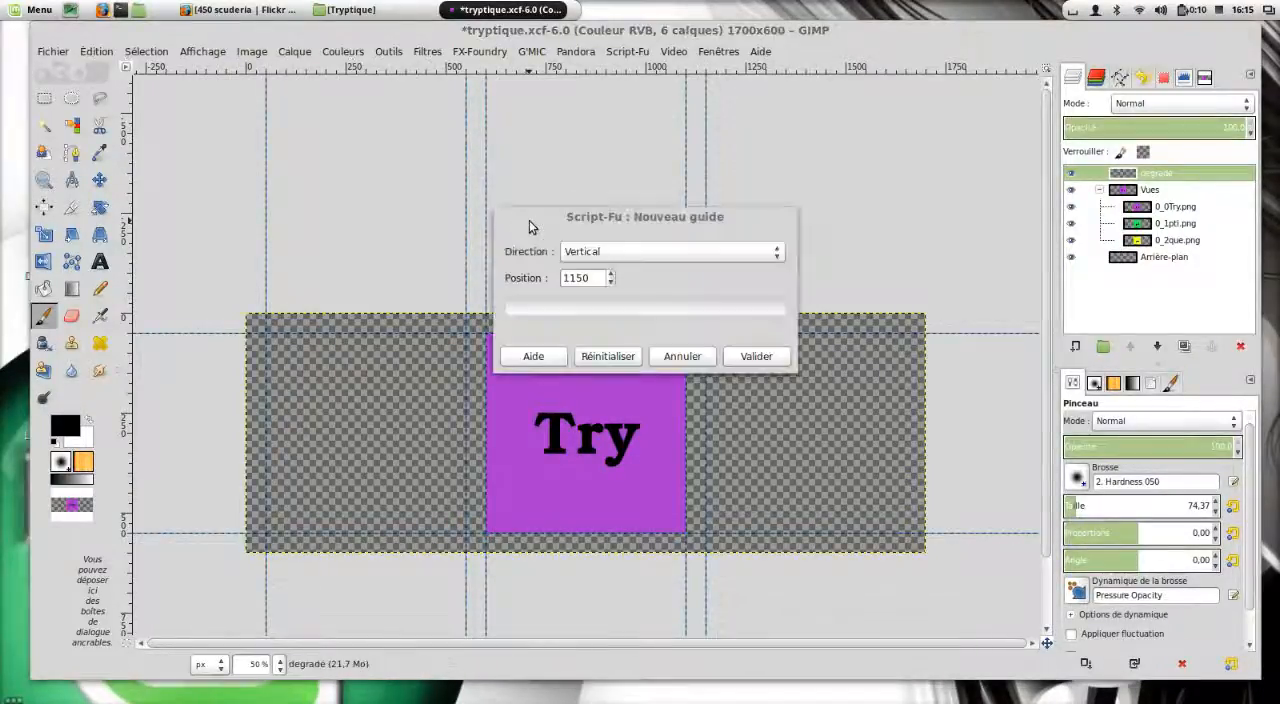
left_click_drag(598, 278, 576, 276)
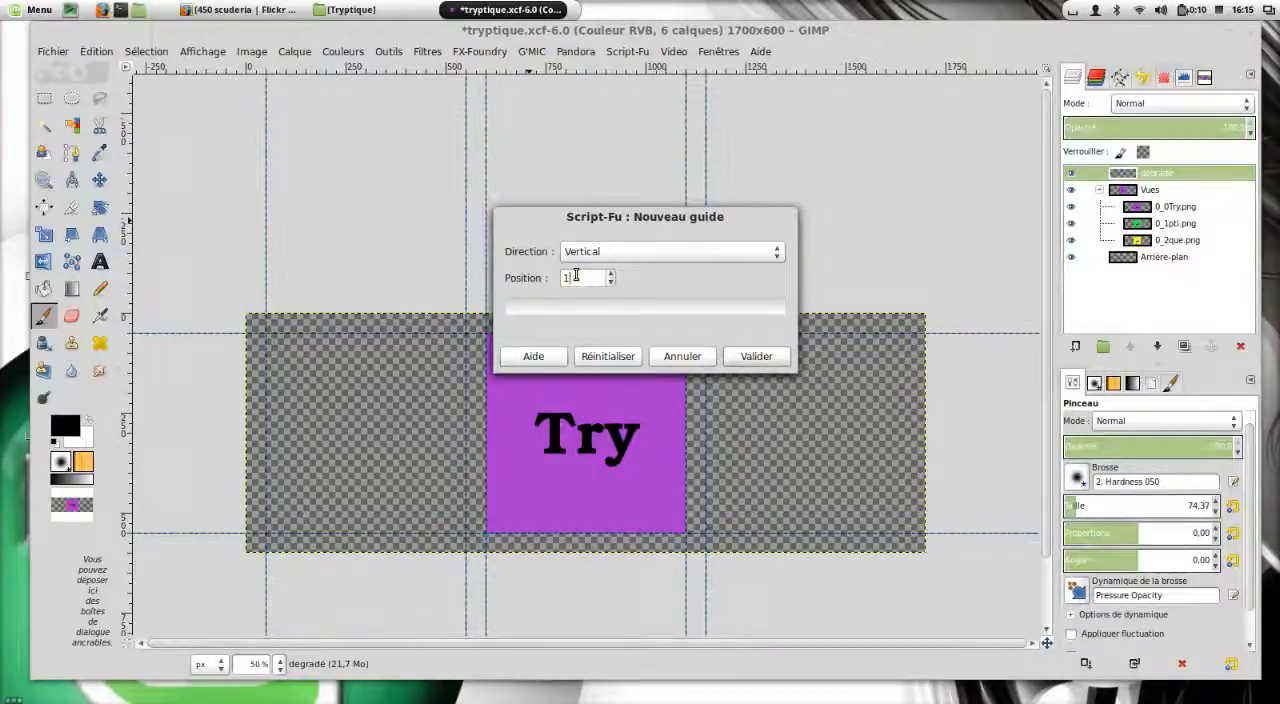
type("650")
key("Return")
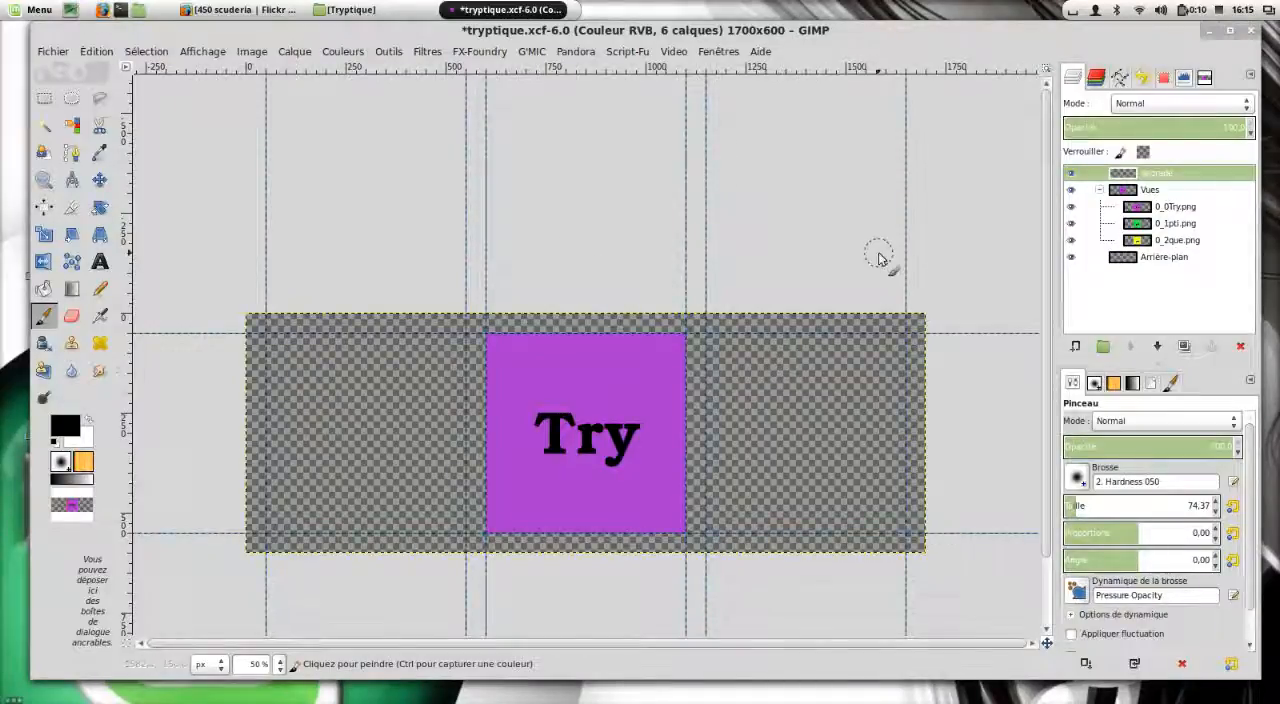
With the Move tool set to the active layer, snap 0_0Try.png between guides 50 and 550 and 0_2que.png between guides 1150 and 1650.
left_click(205, 52)
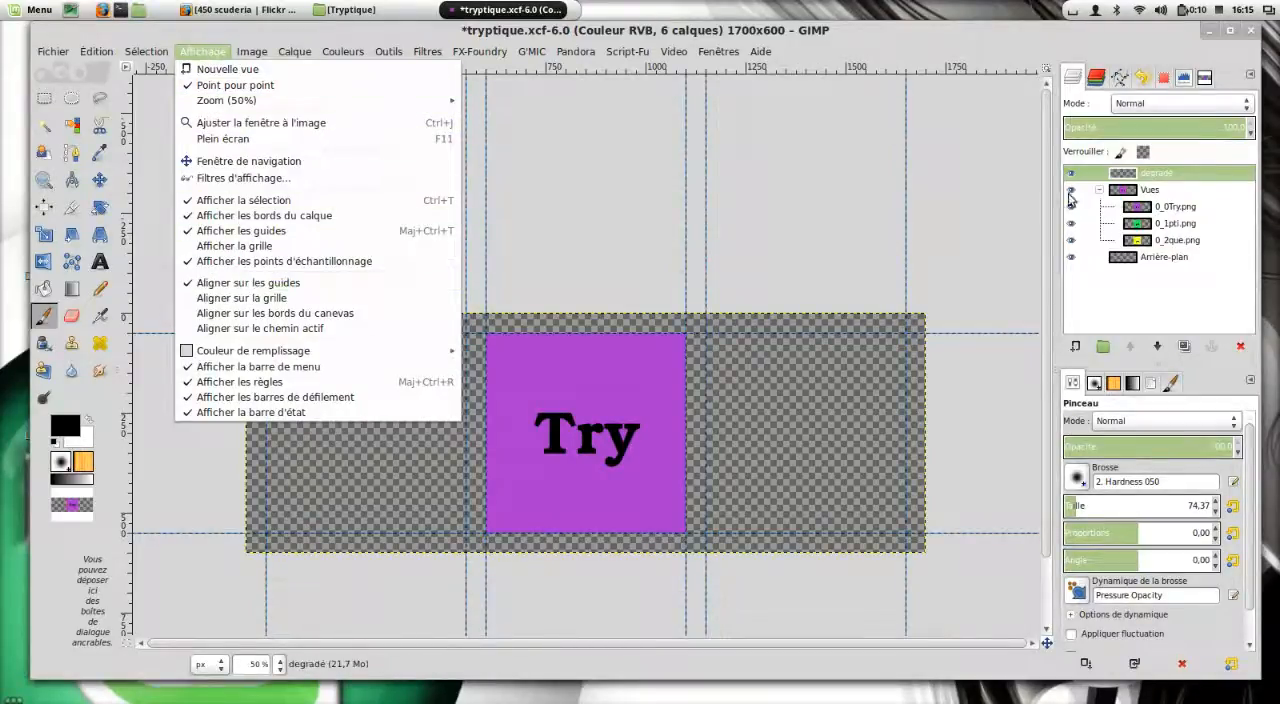
left_click(1133, 303)
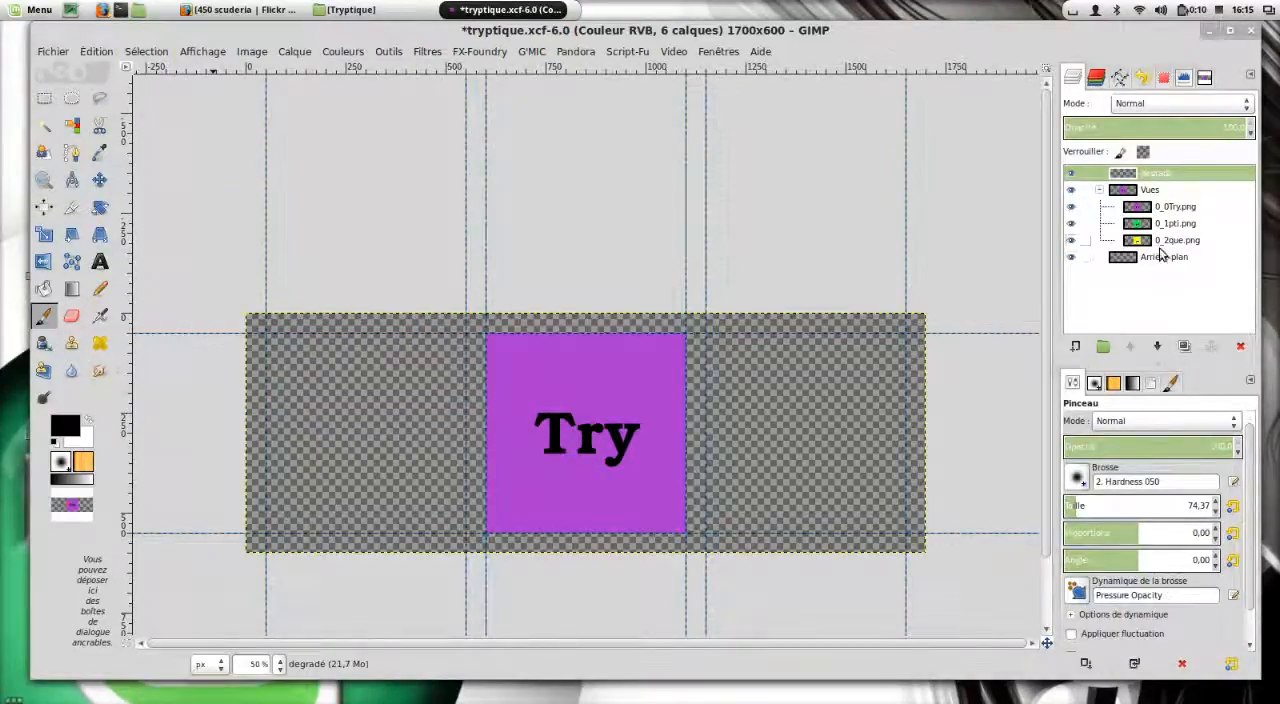
left_click(1164, 210)
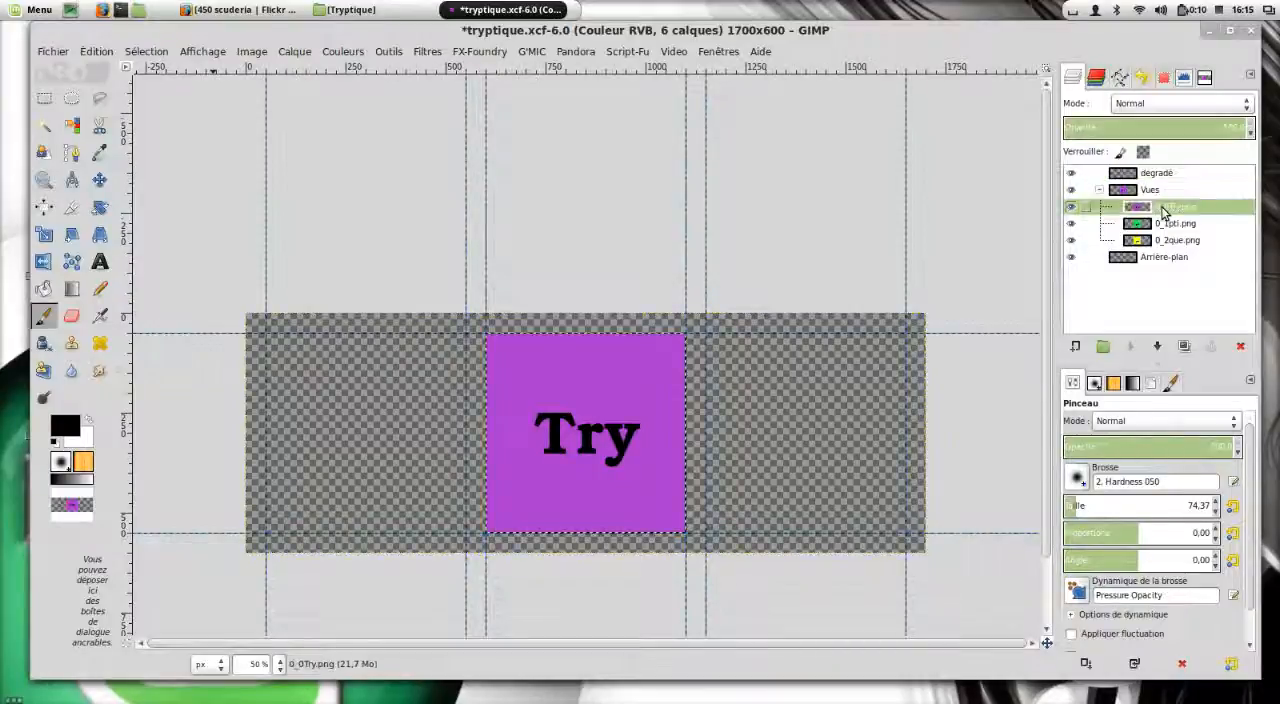
left_click(99, 180)
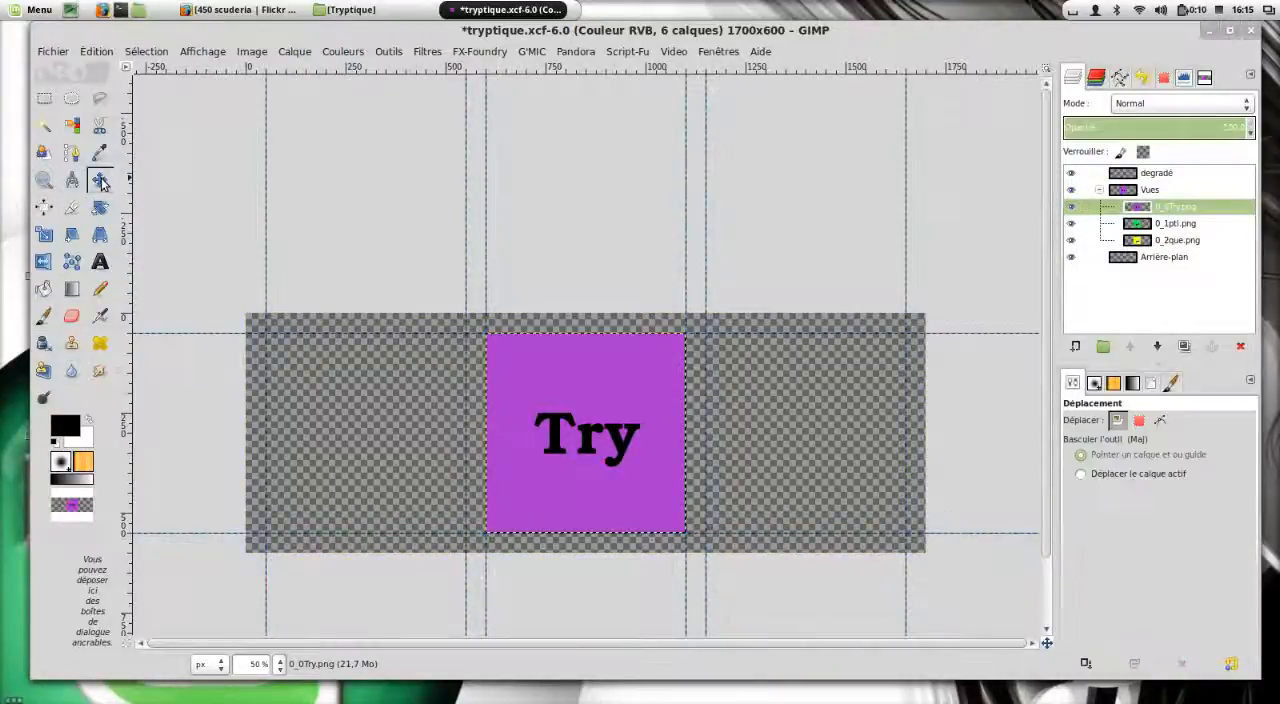
left_click(1160, 476)
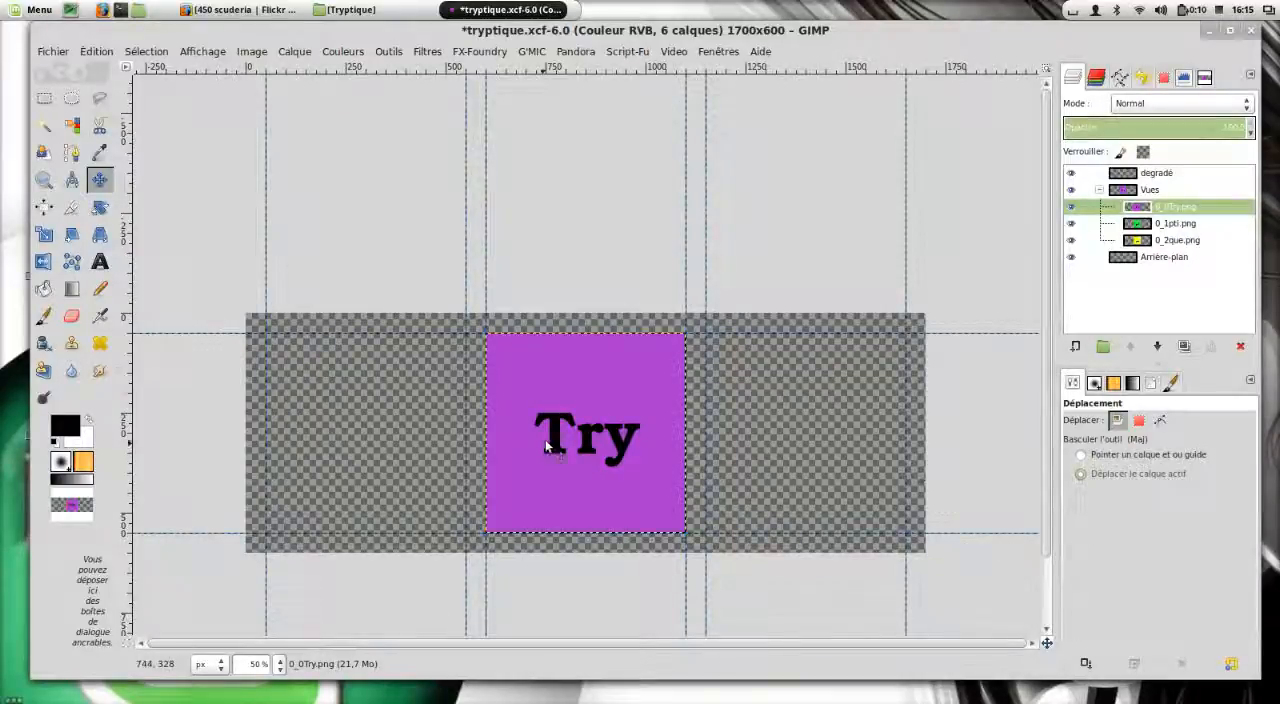
left_click_drag(570, 409, 352, 409)
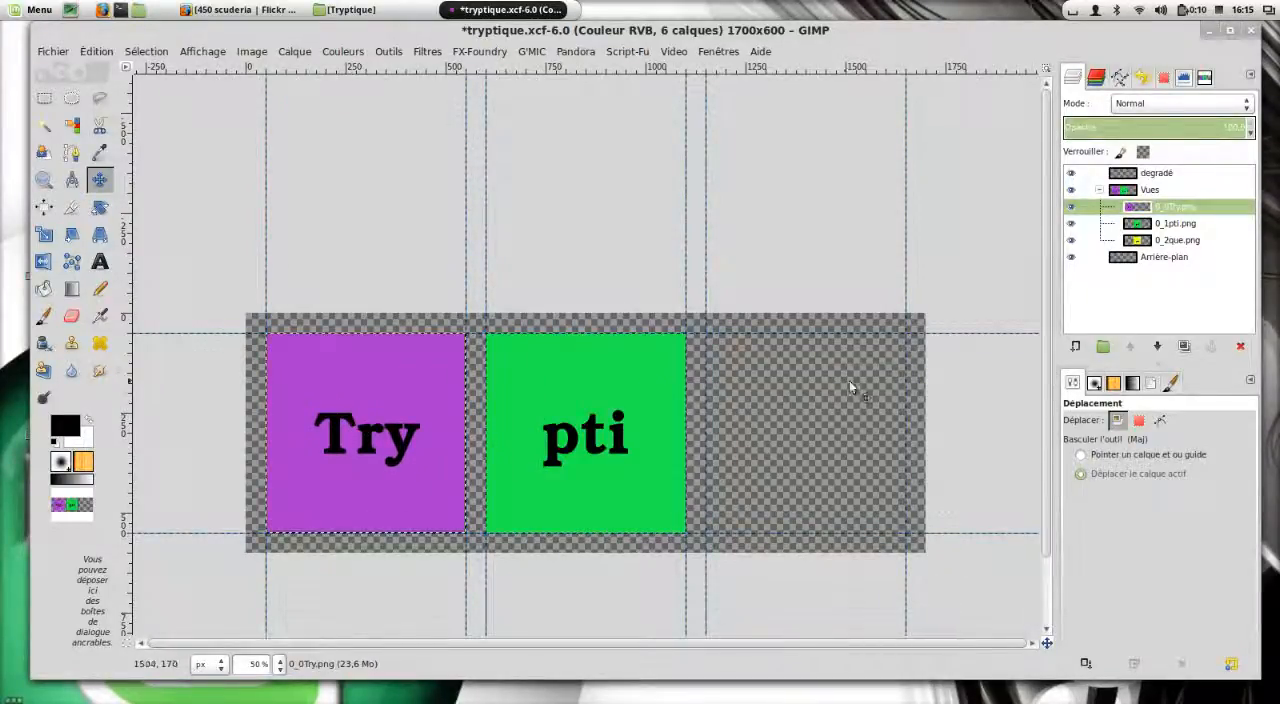
left_click(1193, 241)
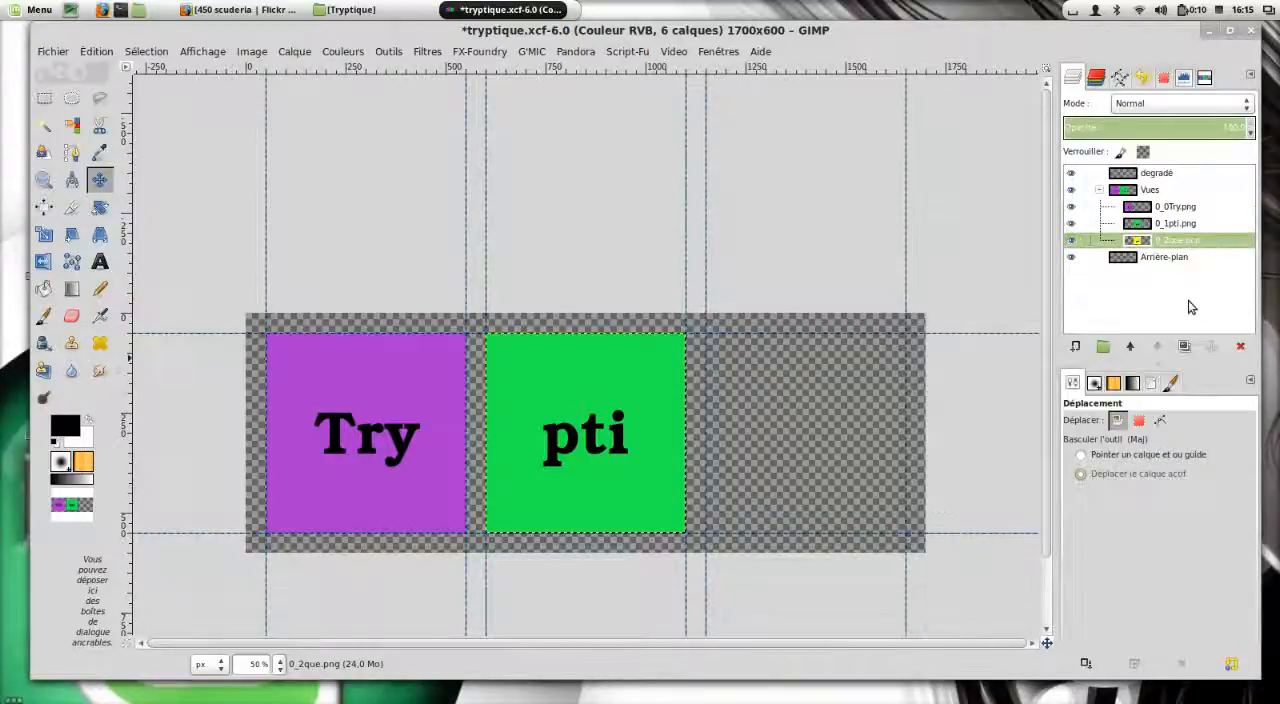
left_click_drag(576, 435, 853, 431)
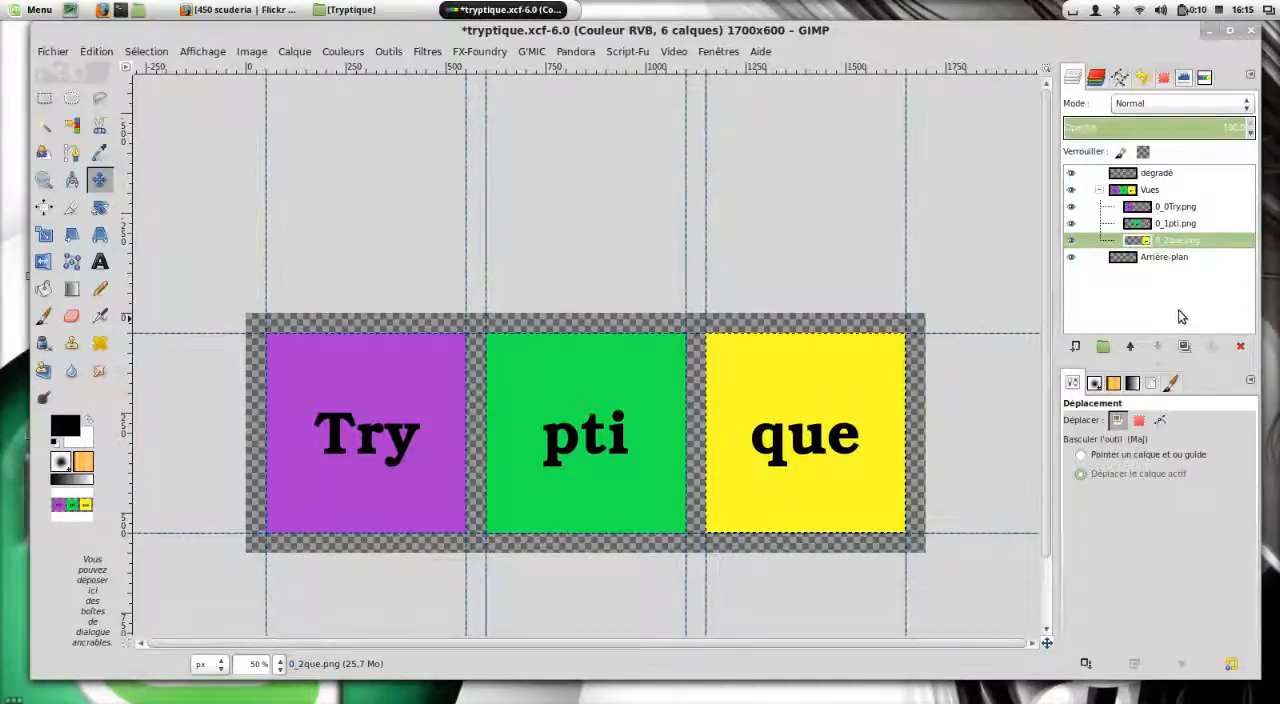
Remove all guides from the image.
left_click(252, 51)
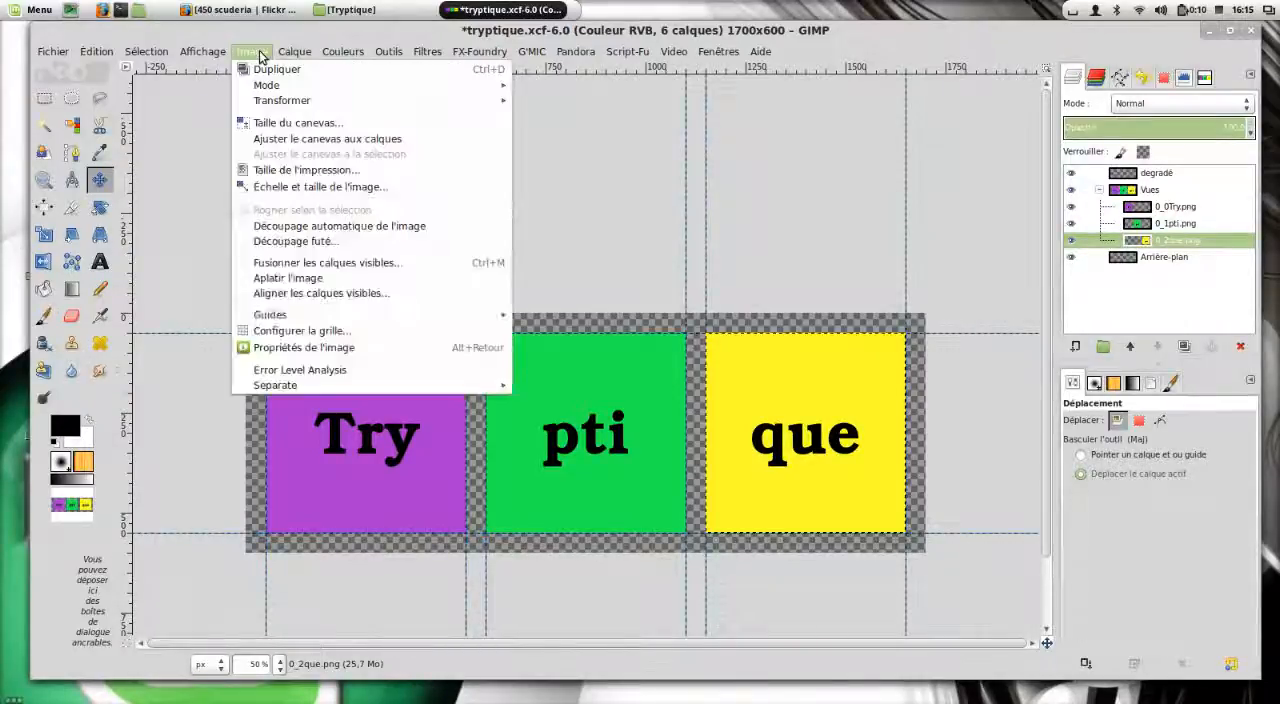
mouse_move(453, 320)
left_click(618, 316)
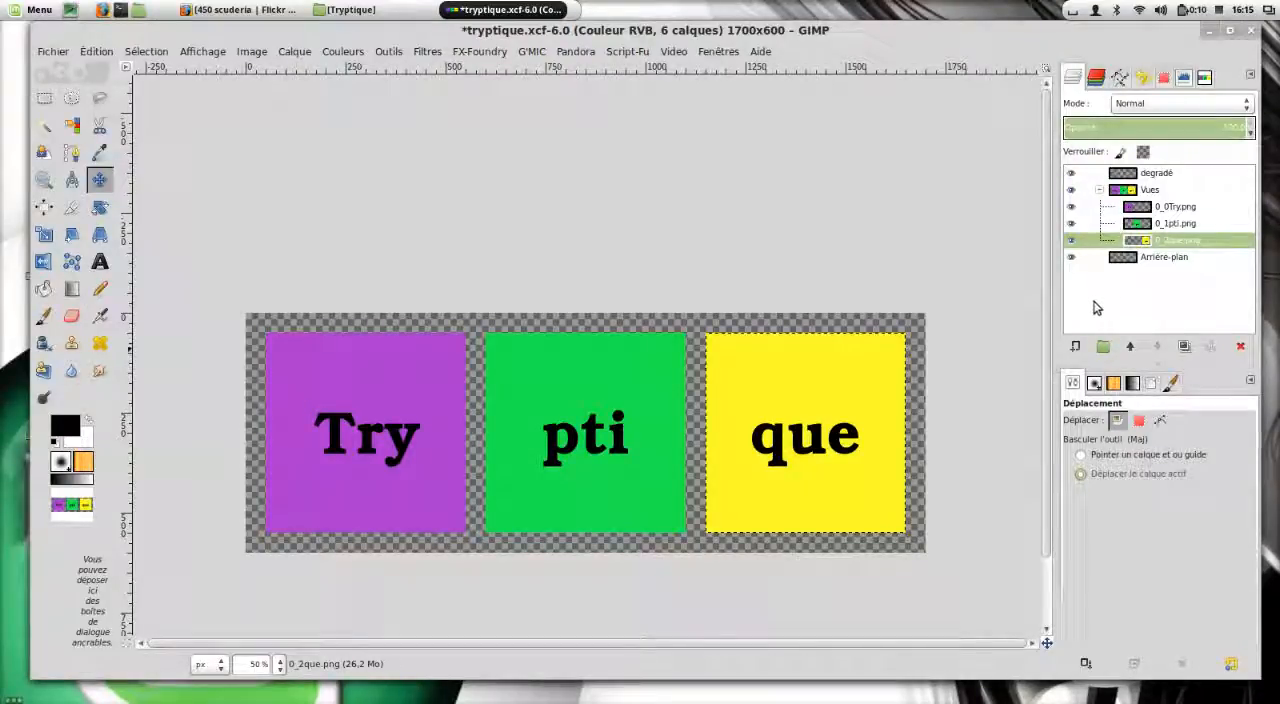
Swap the foreground and background colours and bucket-fill the Arrière-plan layer with white.
left_click(1149, 260)
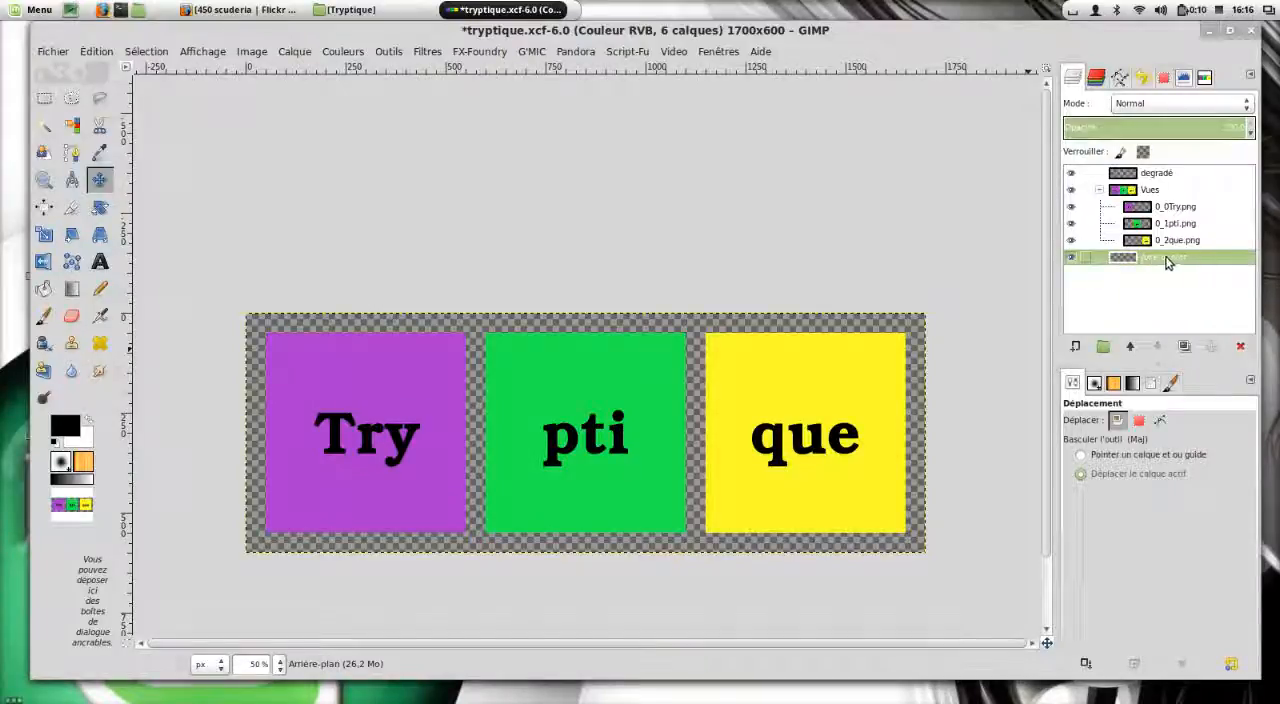
left_click(43, 291)
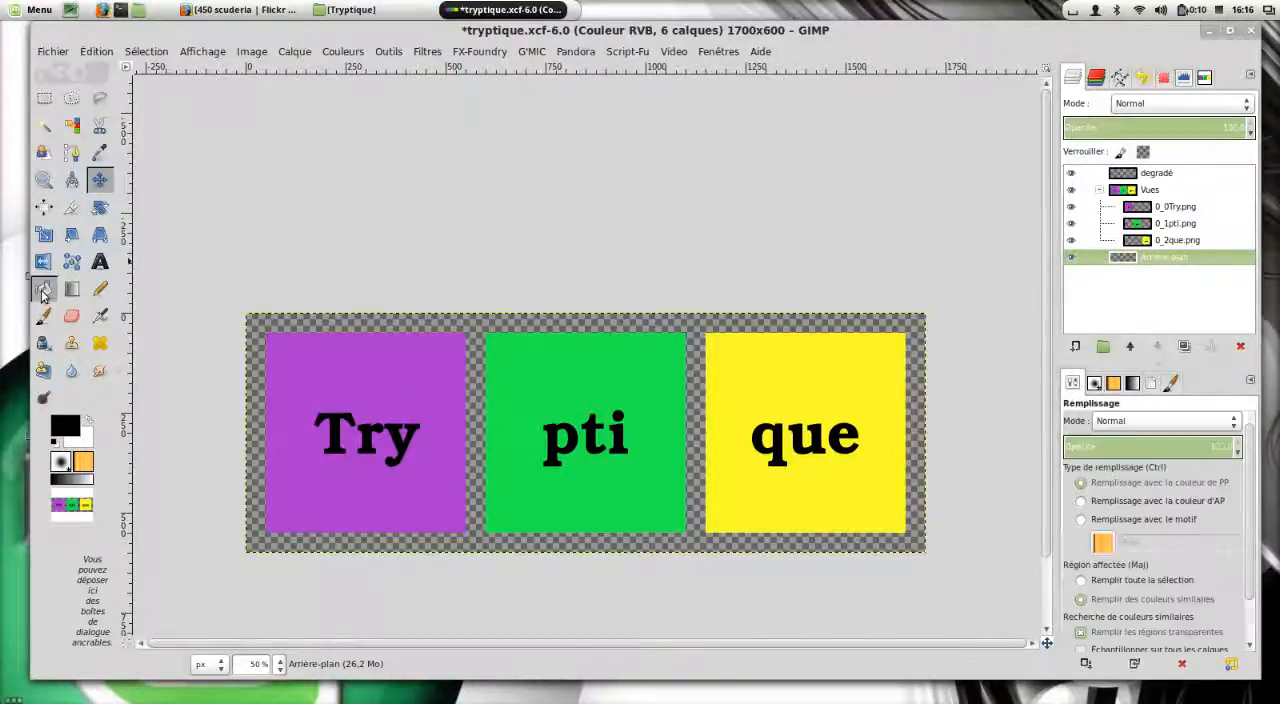
left_click(89, 421)
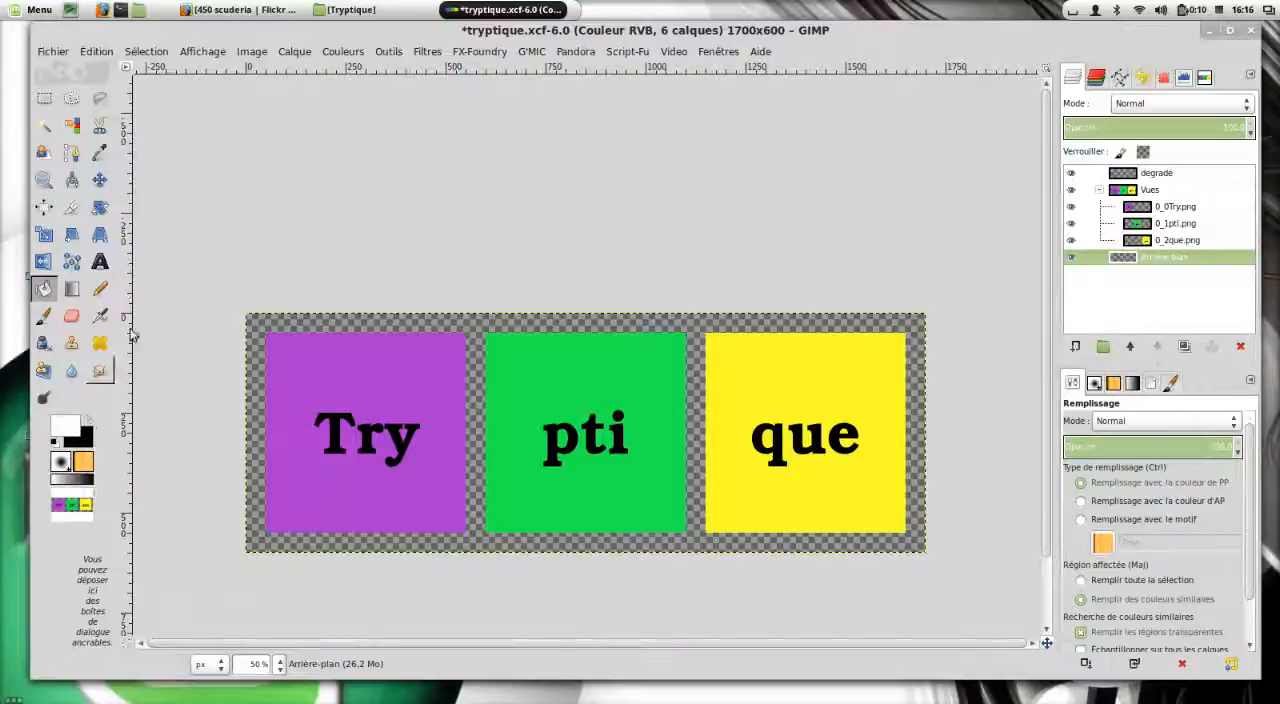
left_click(268, 327)
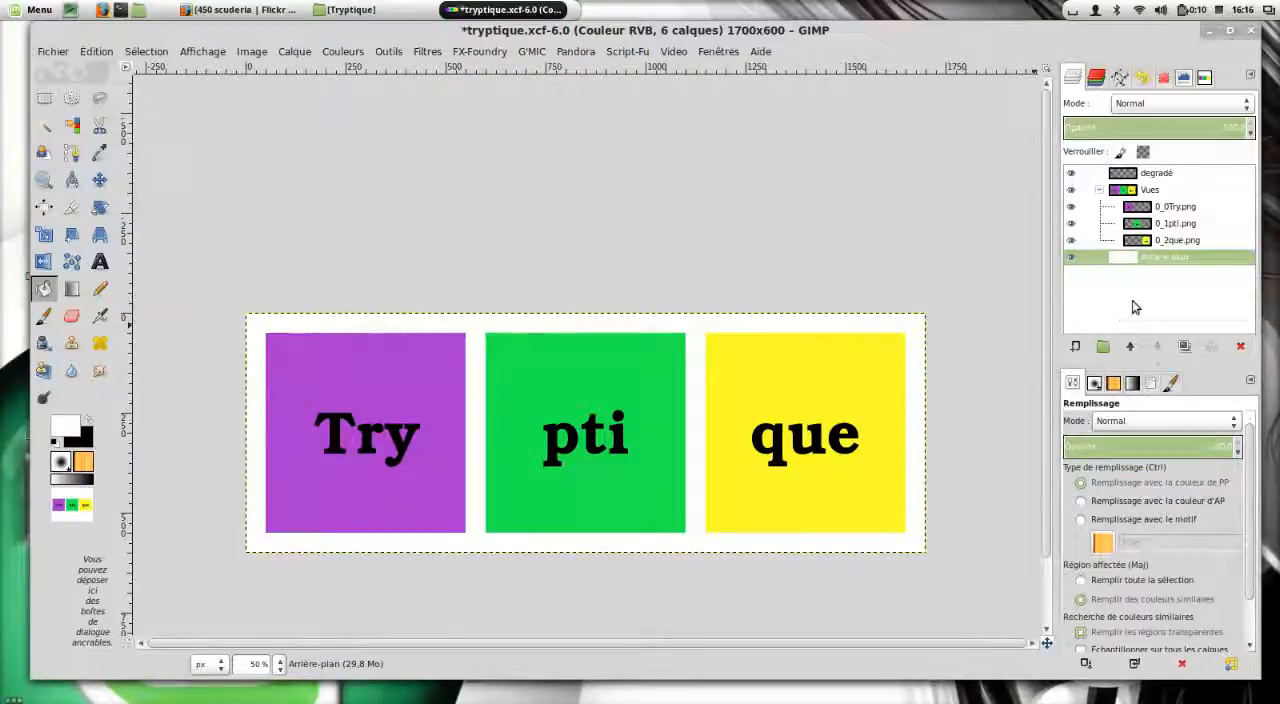
Draw a linear white-to-black gradient on the degradé layer, diagonally from the canvas's upper-left corner to its lower-right corner.
left_click(1168, 174)
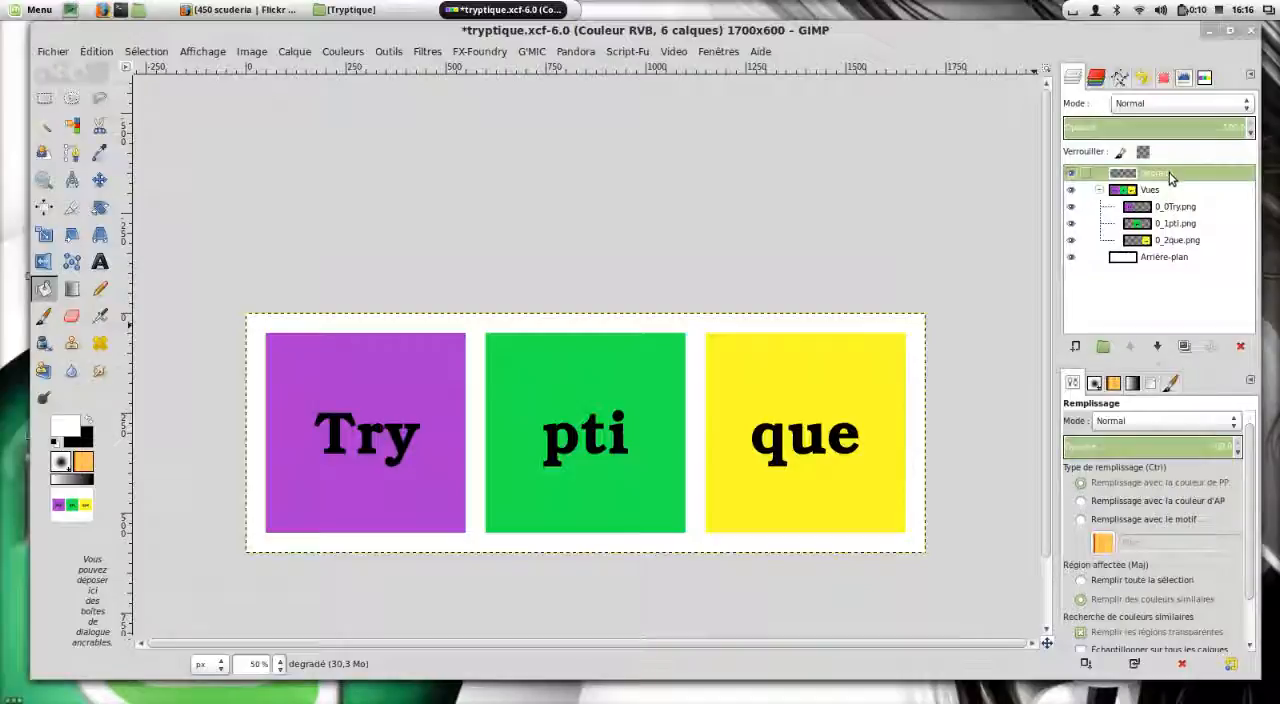
left_click(72, 289)
left_click_drag(258, 328, 915, 548)
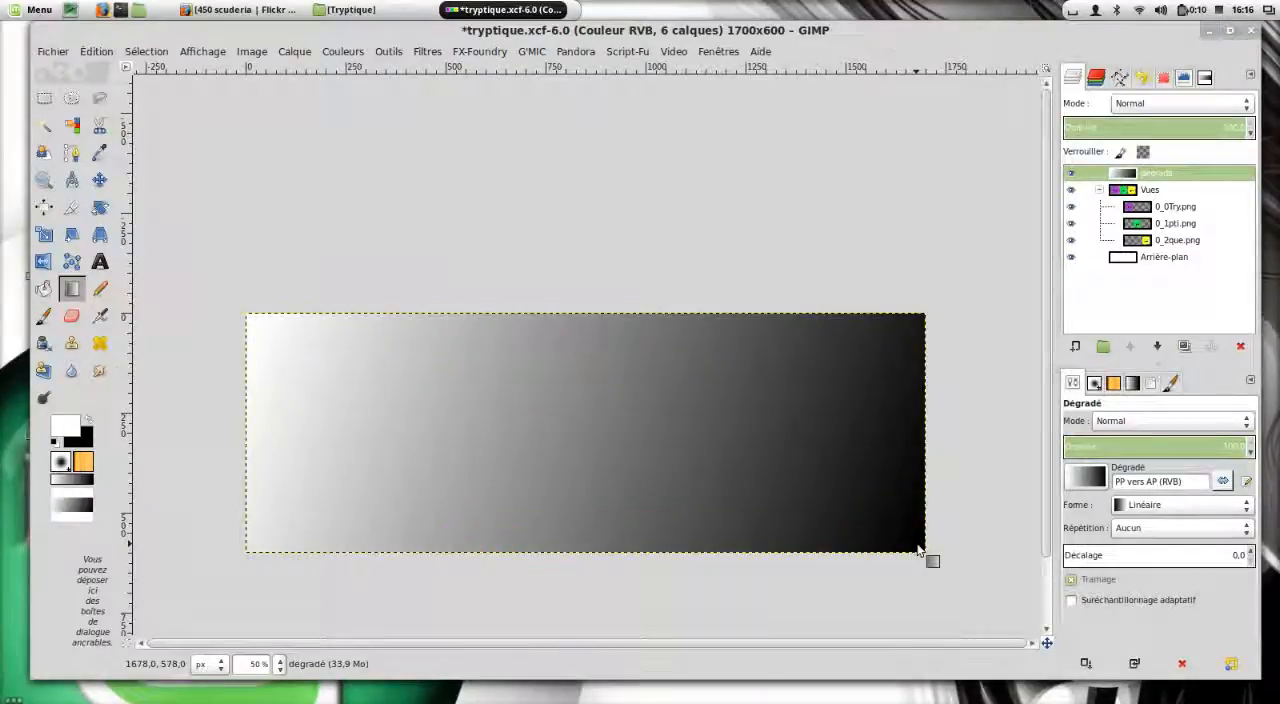
Try the Lumière douce mode on the degradé layer, then set it to Lumière dure with an opacity of about 57.2.
left_click(1240, 104)
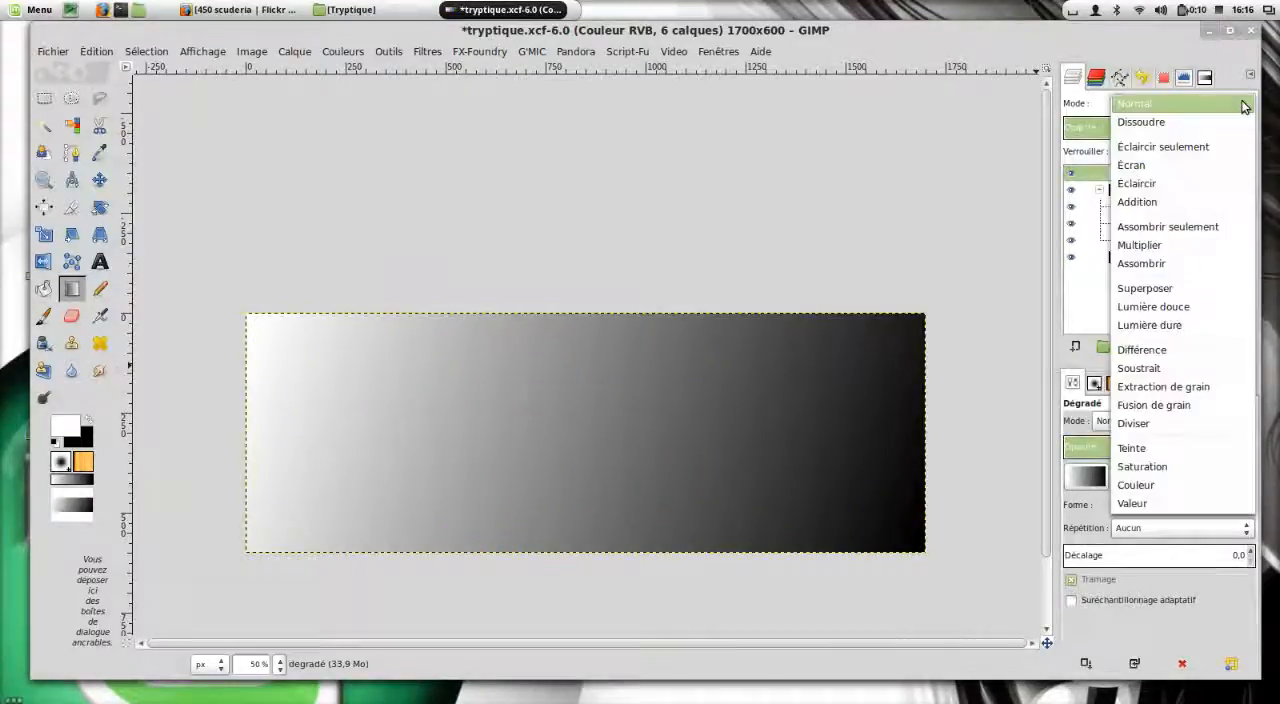
left_click(1186, 311)
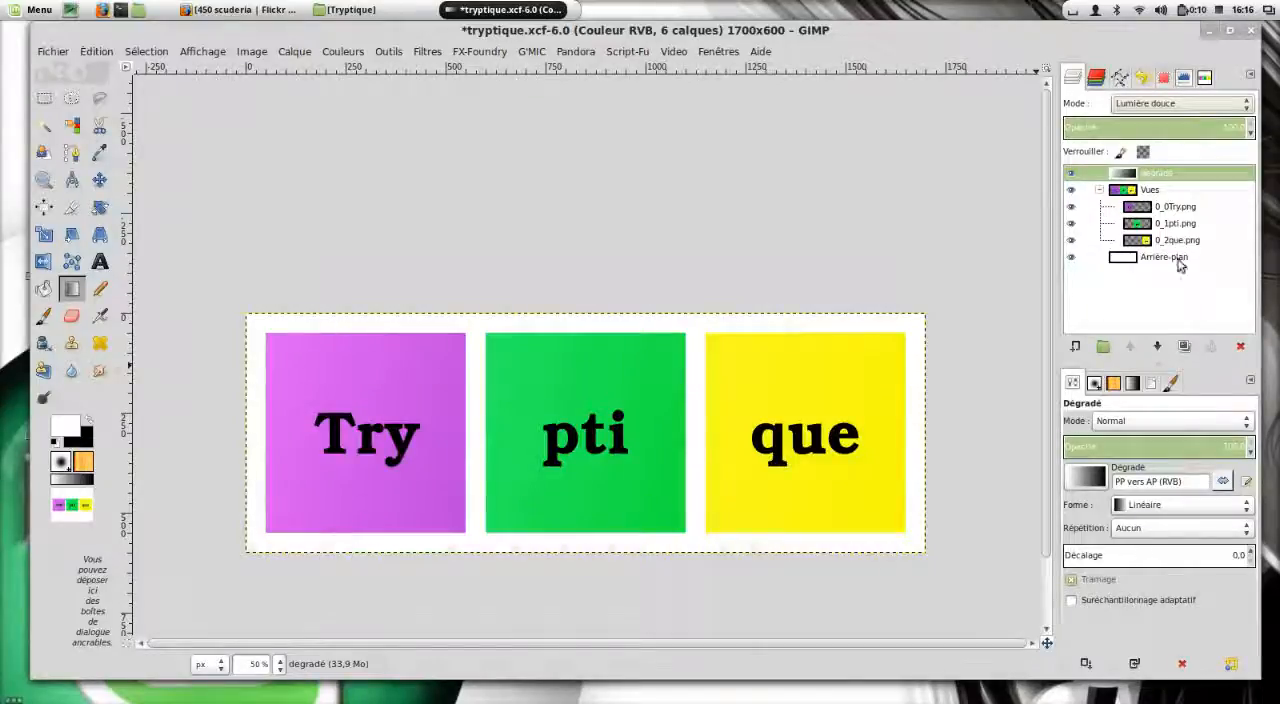
left_click(1195, 105)
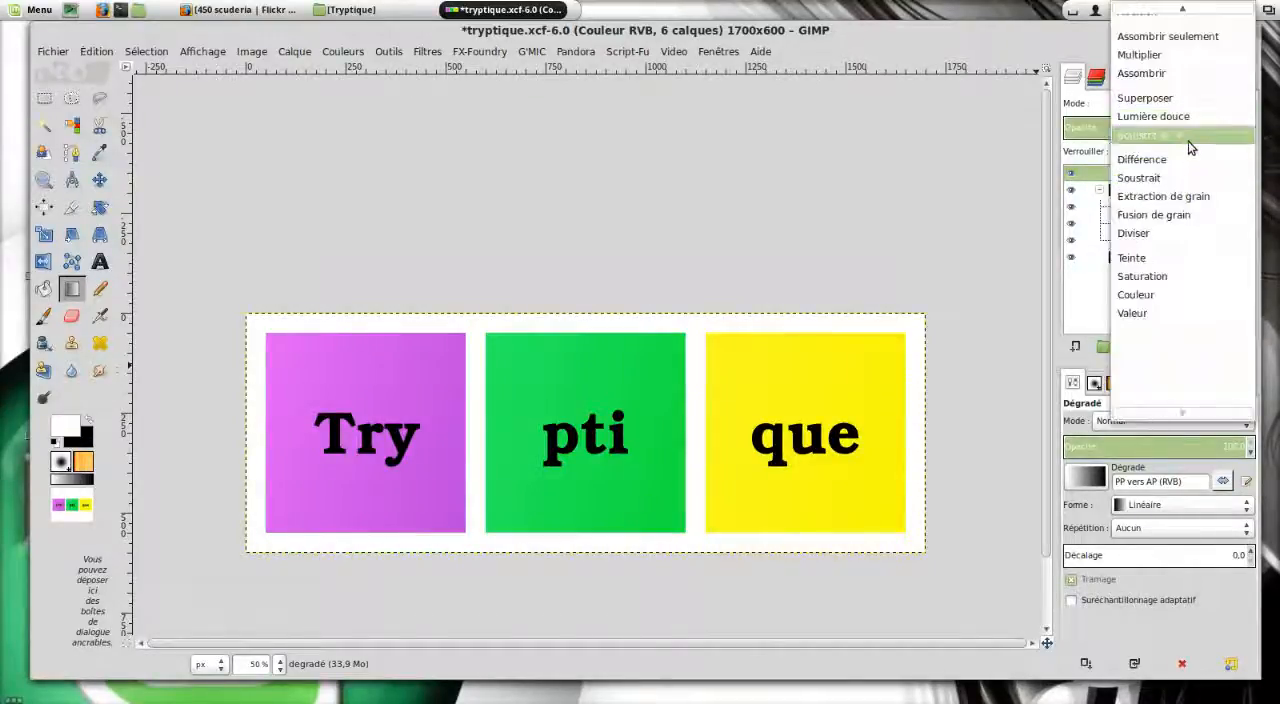
left_click(1189, 139)
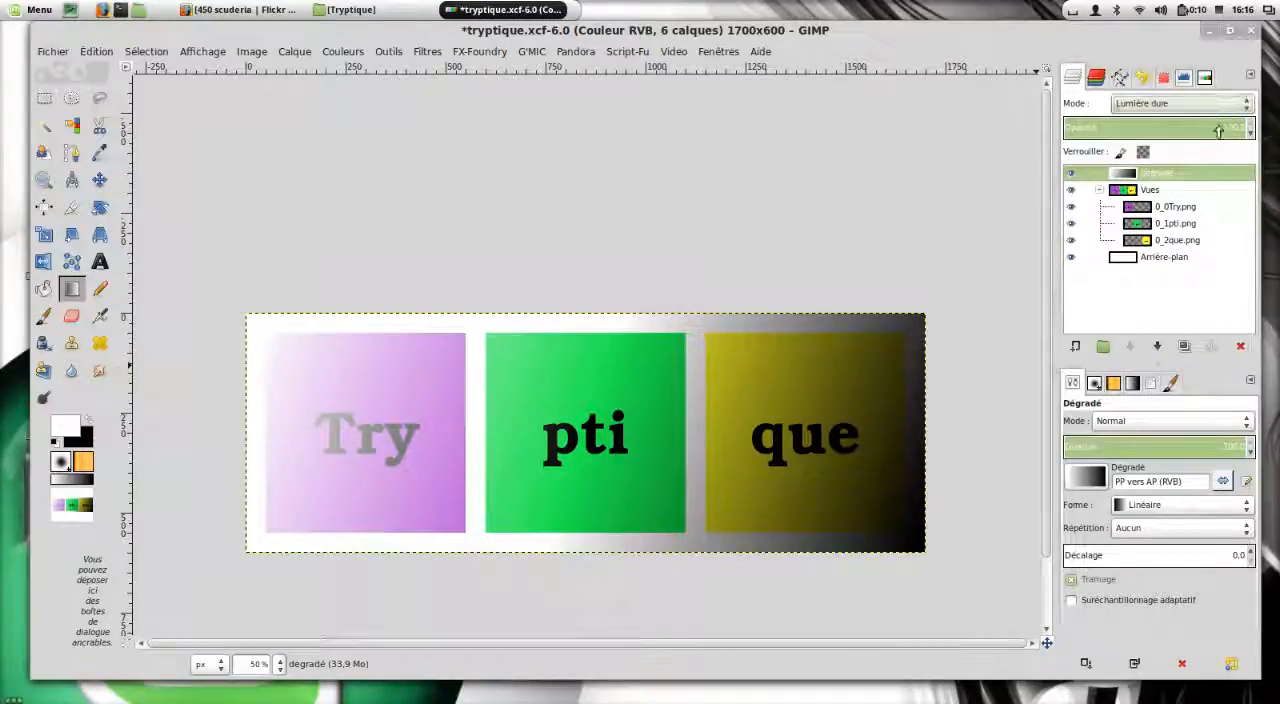
left_click_drag(1222, 128, 1168, 132)
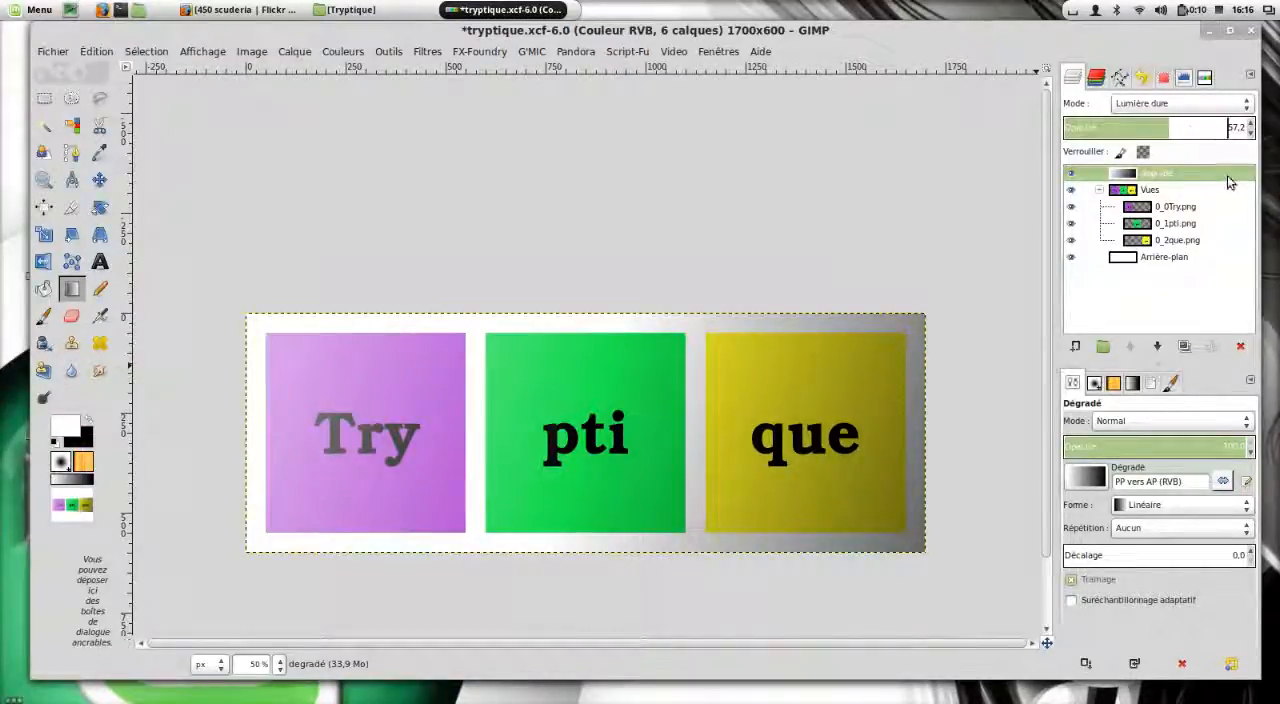
Export the image as tryptique.png to the Bureau folder, keeping the default PNG options.
left_click(52, 51)
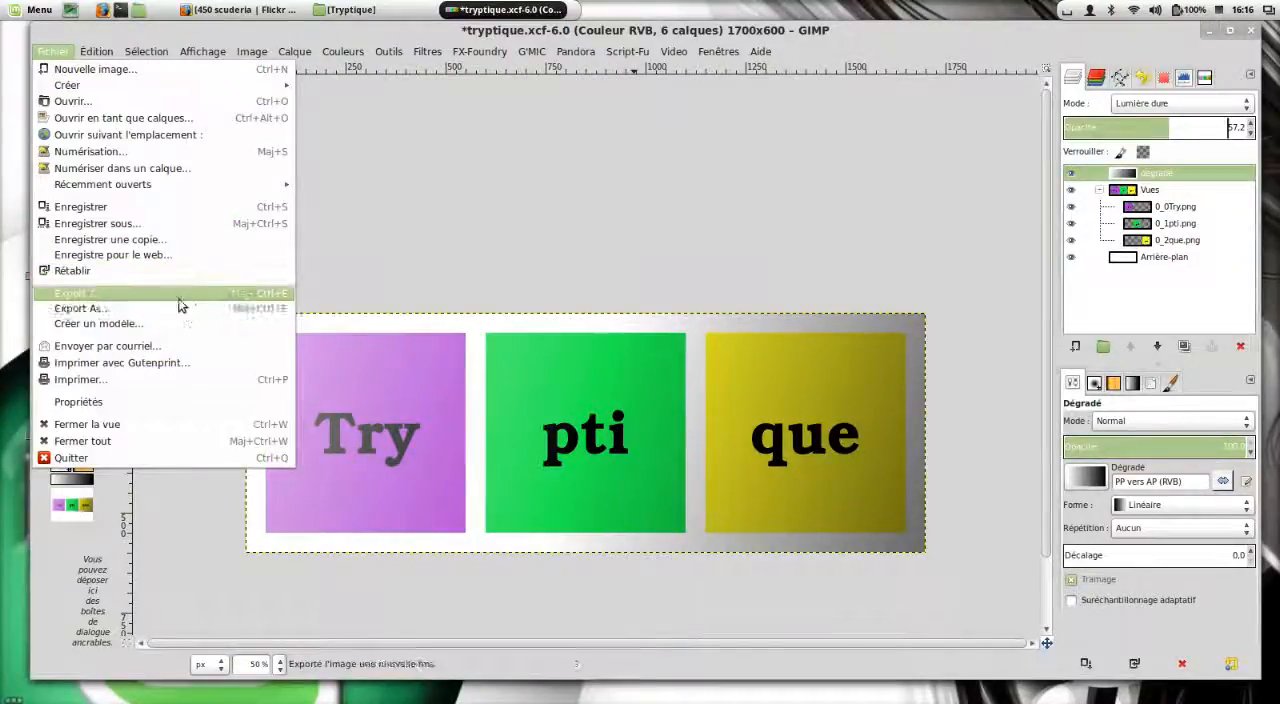
left_click(184, 310)
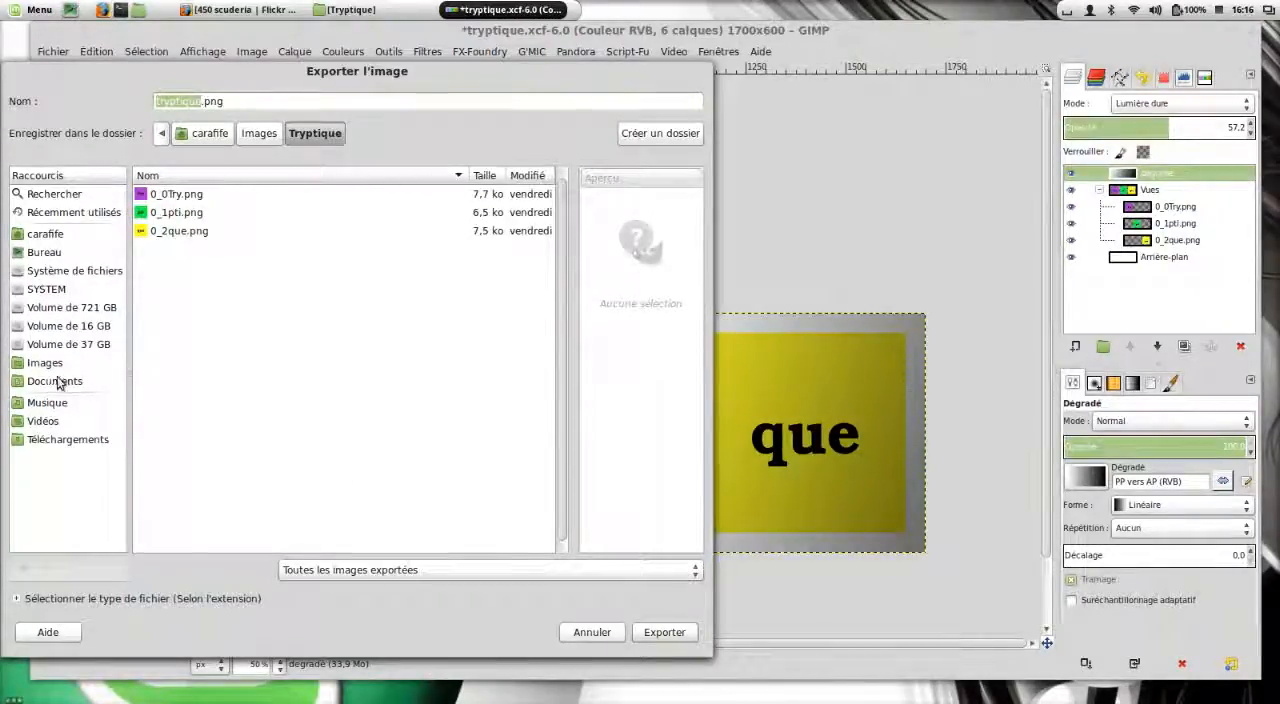
left_click(46, 252)
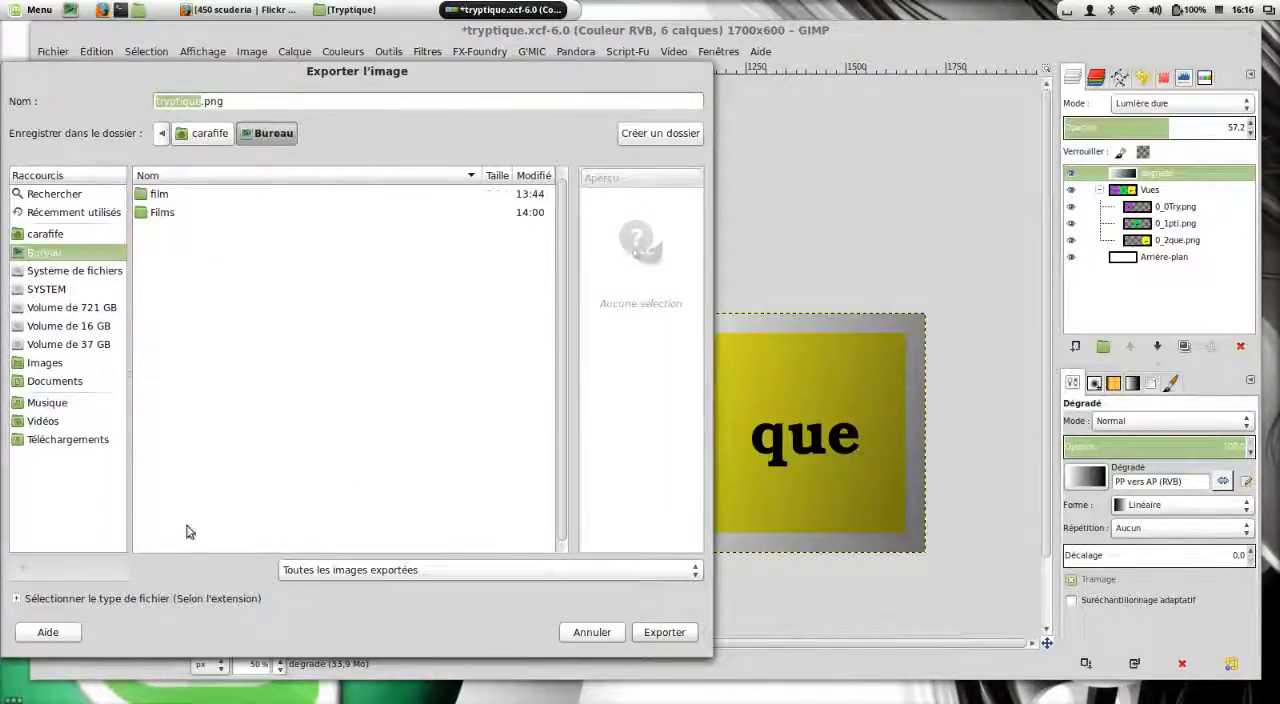
left_click(652, 633)
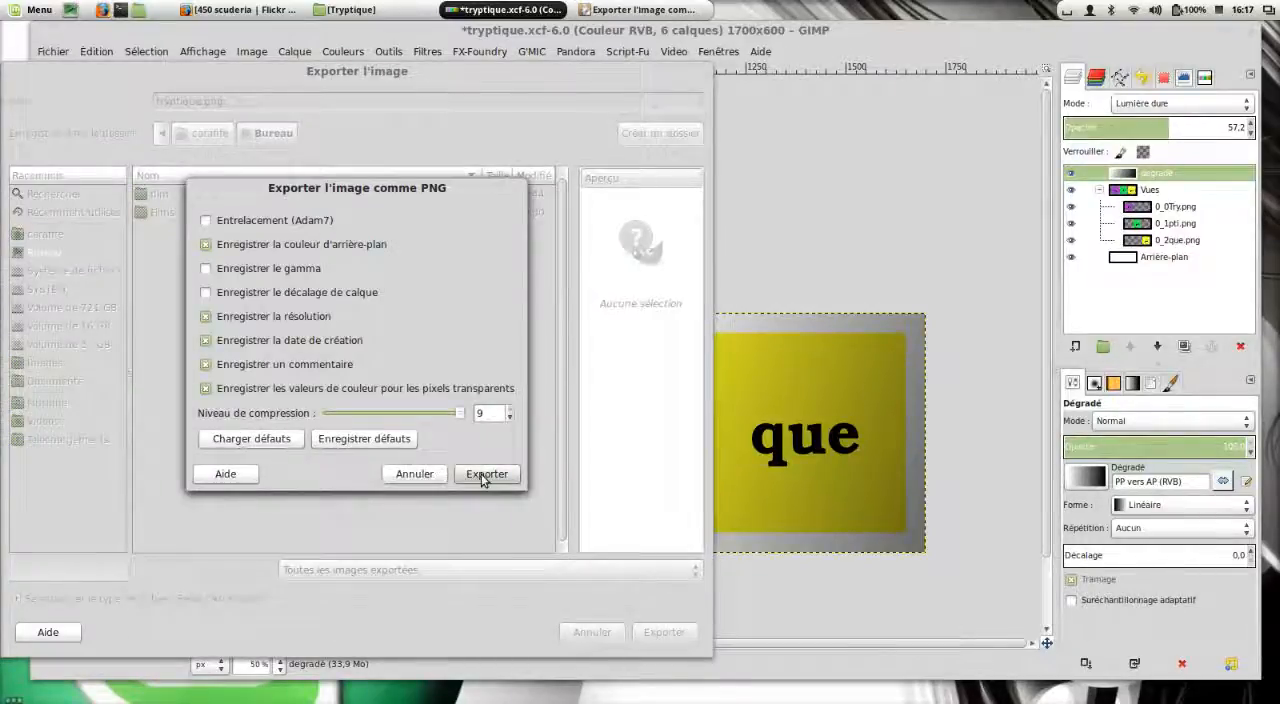
left_click(484, 476)
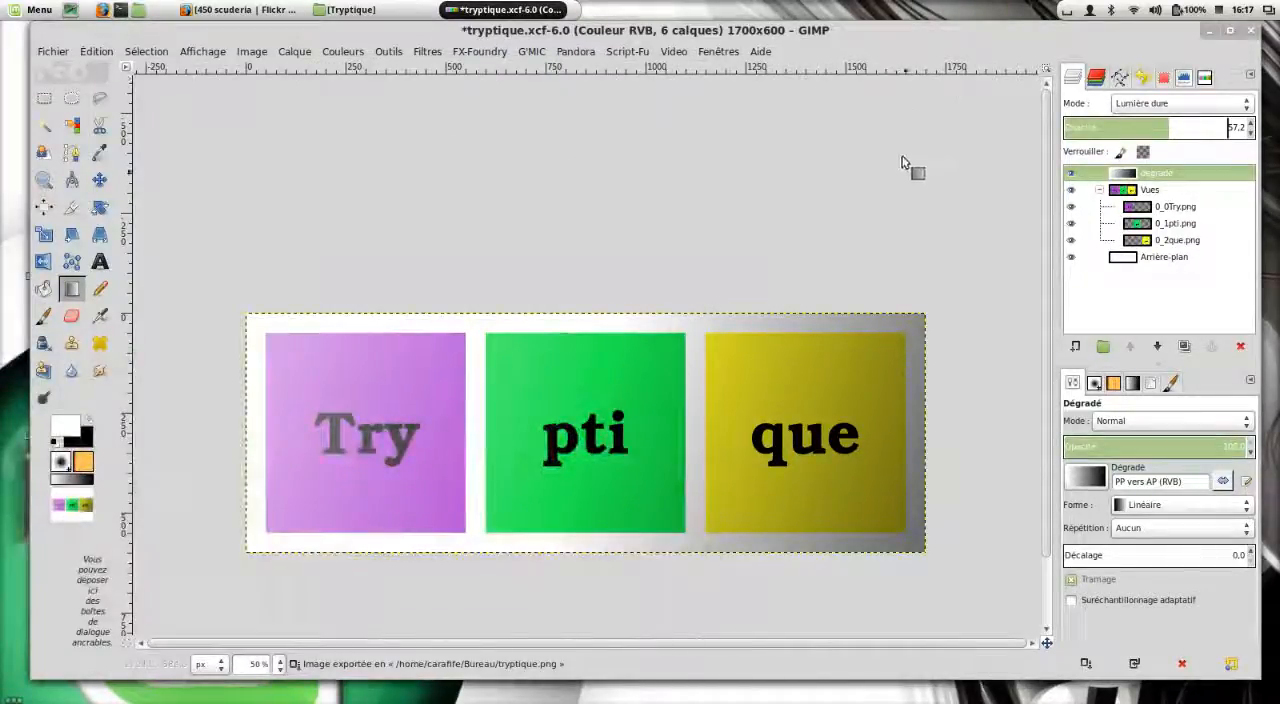
Minimize the editor and open the exported tryptique.png from the desktop in a maximized image viewer.
left_click(1212, 31)
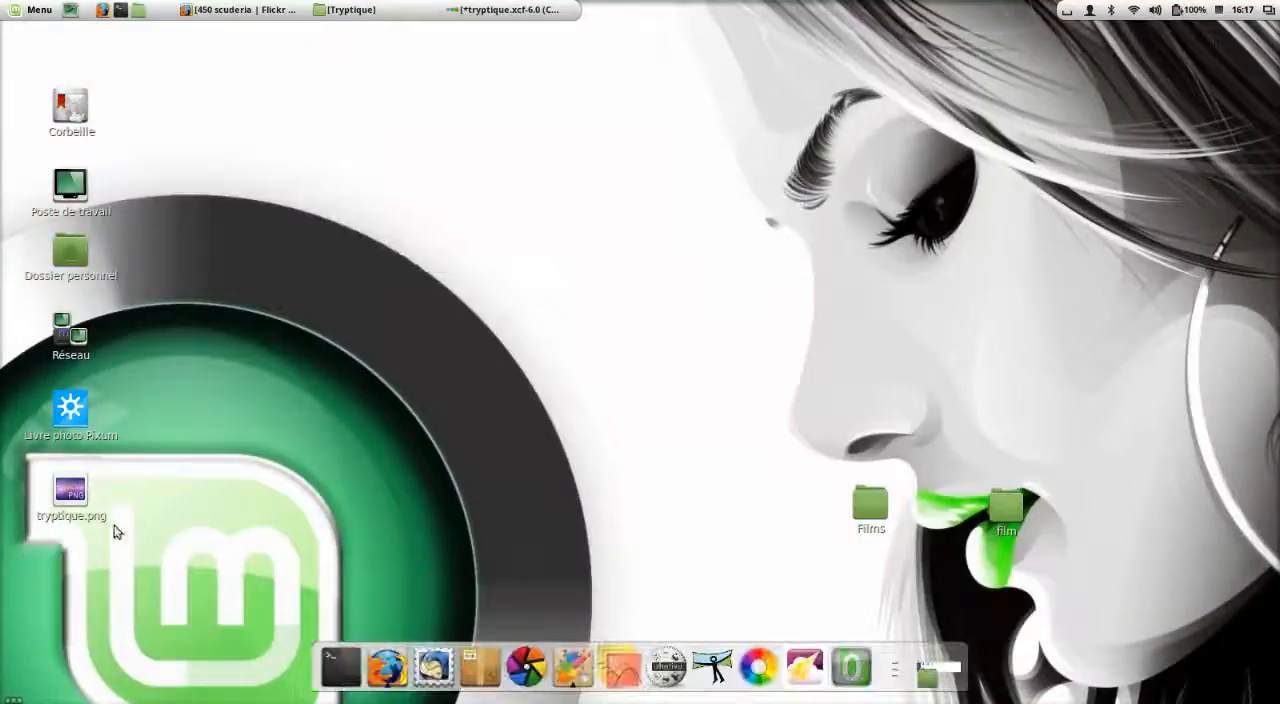
double_click(63, 500)
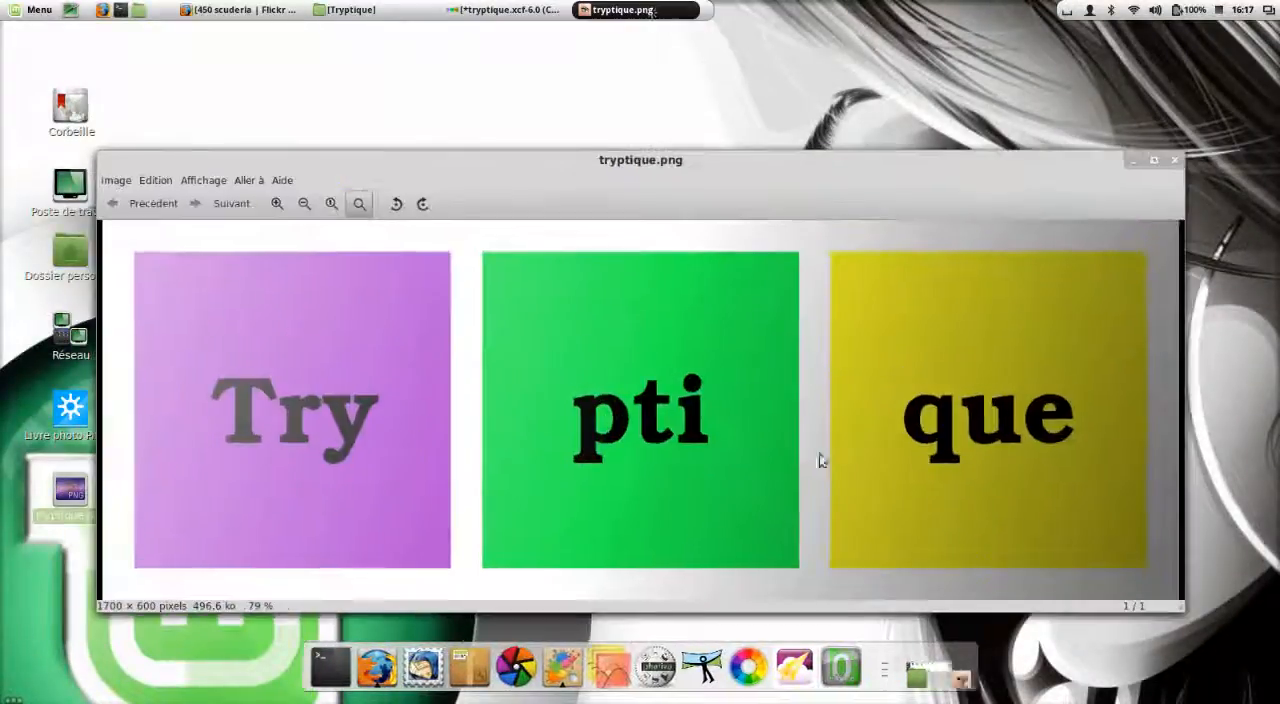
left_click(1155, 161)
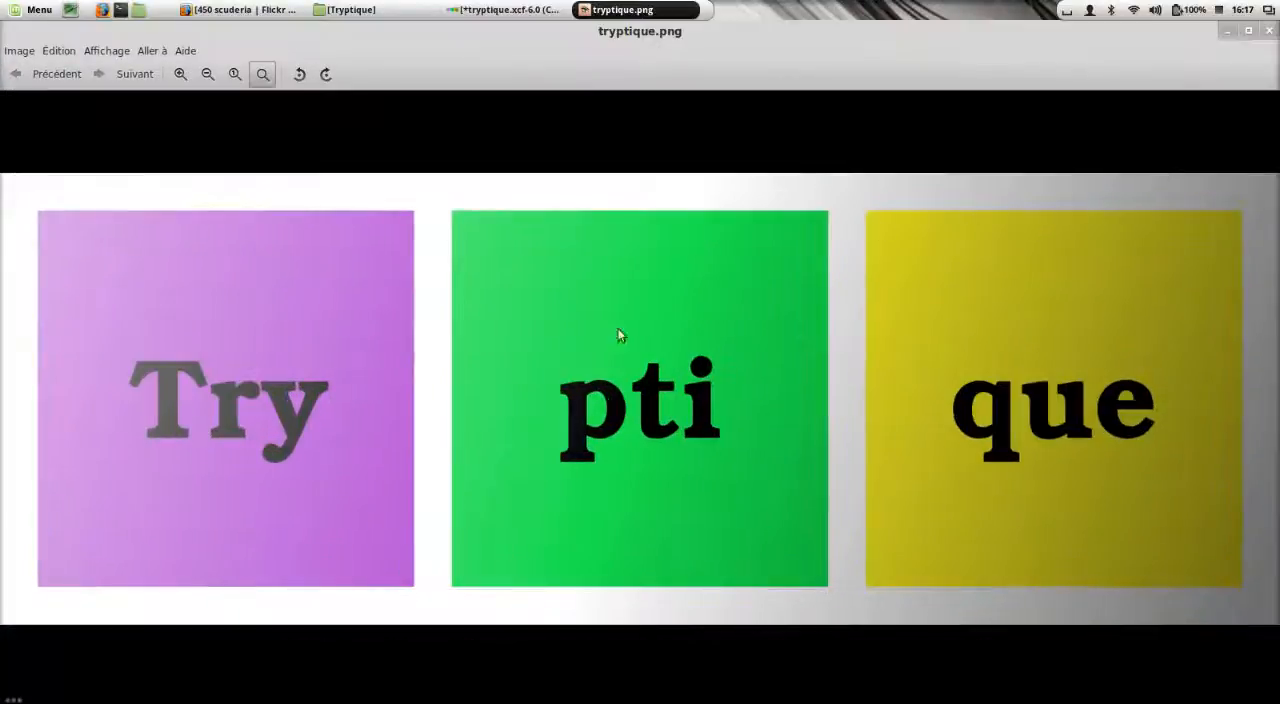